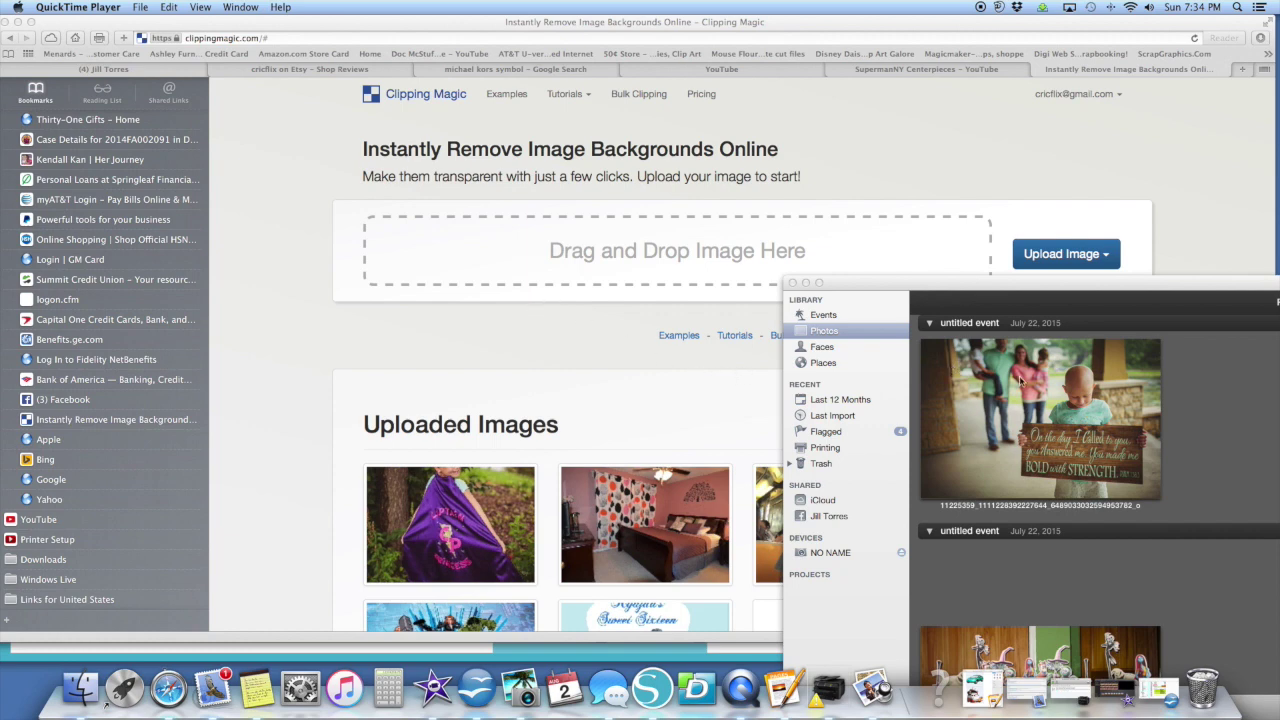
- Upload the iPhoto picture of the child holding the wooden sign to Clipping Magic and minimize the iPhoto window
click(1039, 449)
click(1020, 440)
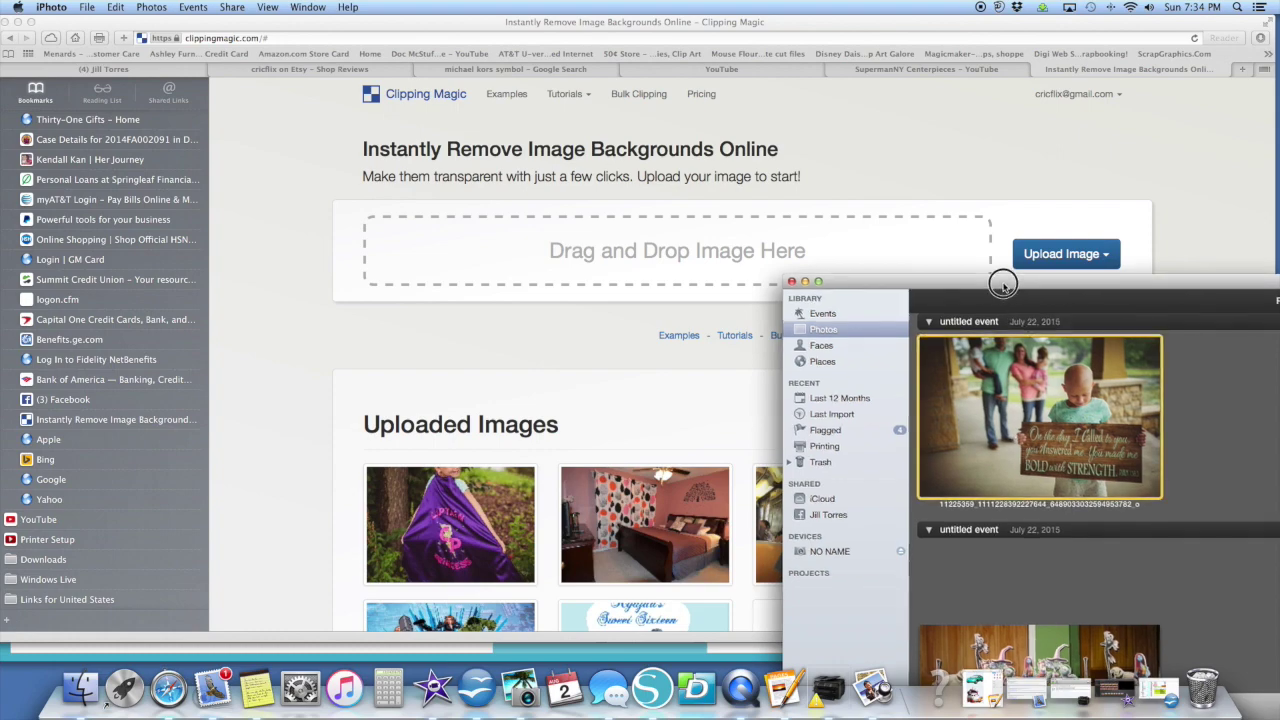
drag(1000, 280, 1052, 316)
drag(1063, 443, 636, 250)
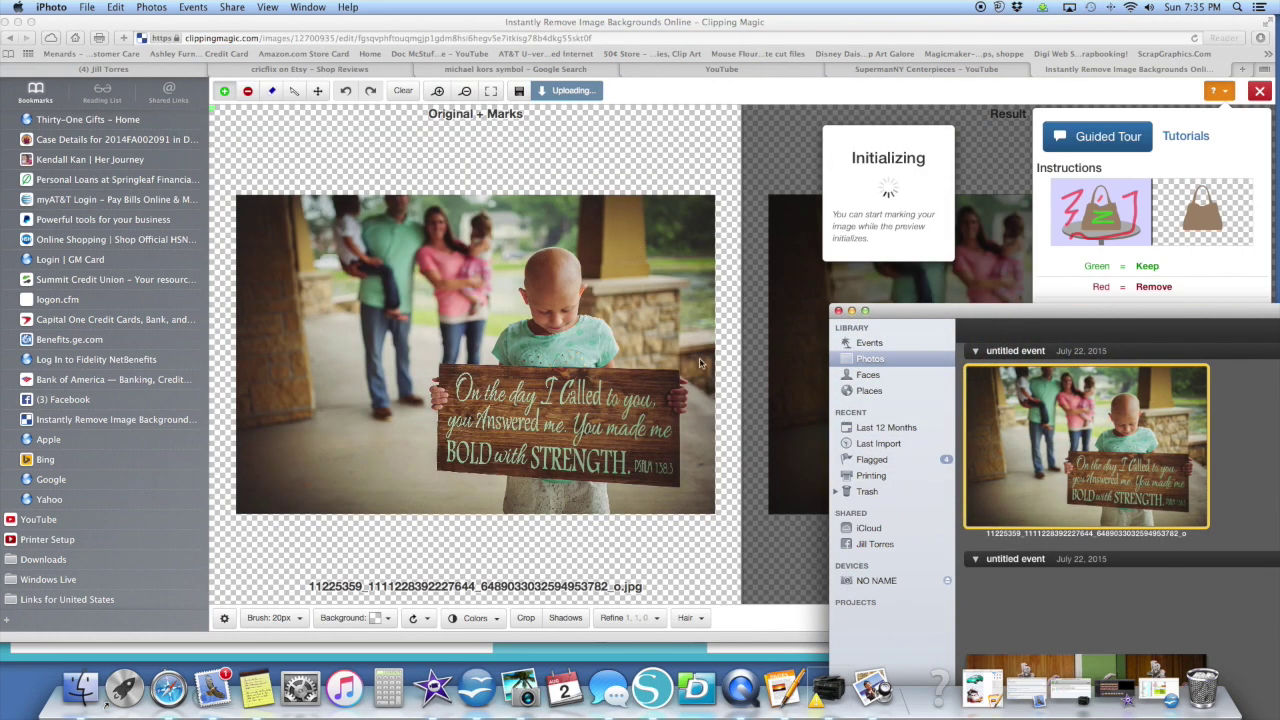
click(851, 312)
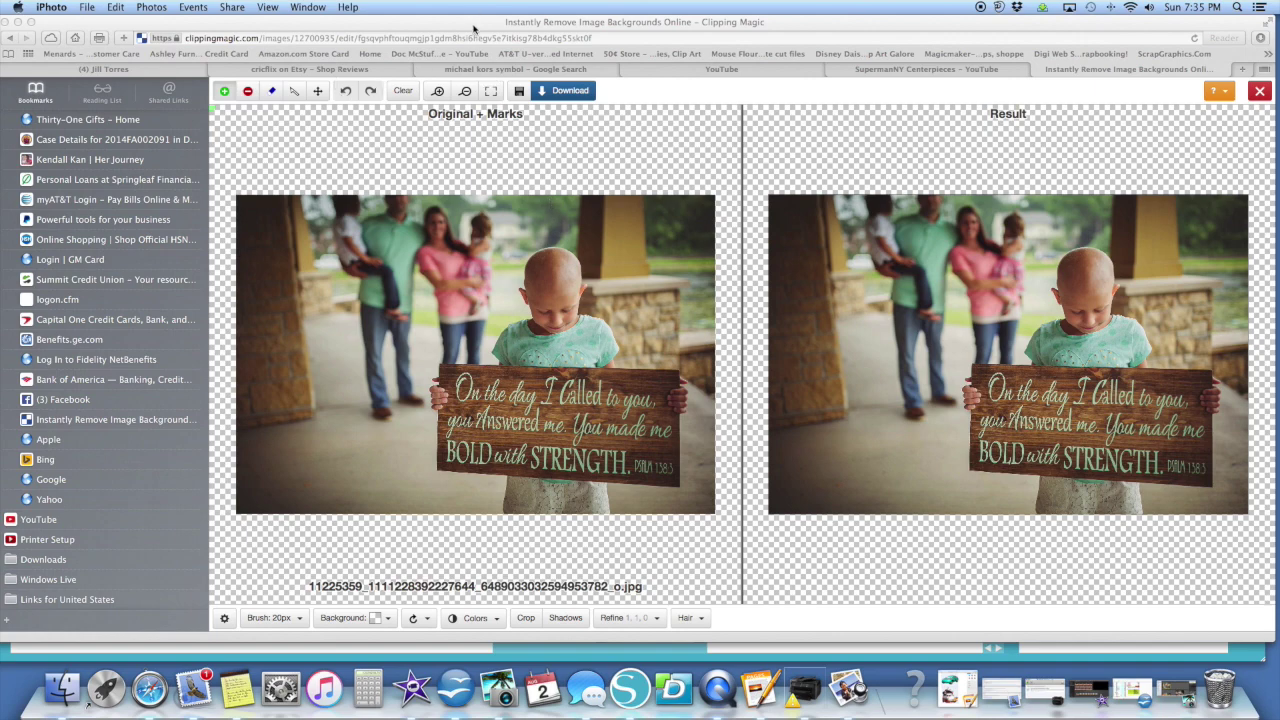
- Try zooming in and out of the uploaded photo to inspect it at different magnifications
scroll(344, 138, up, 2)
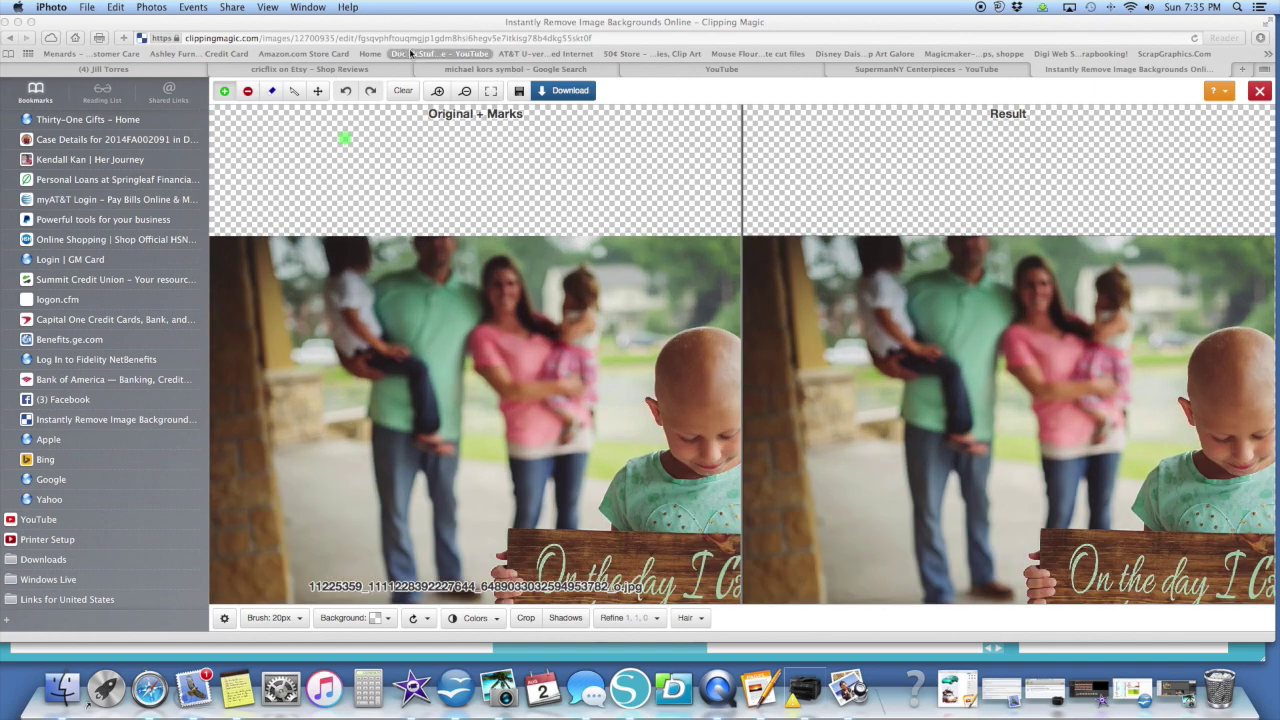
click(466, 91)
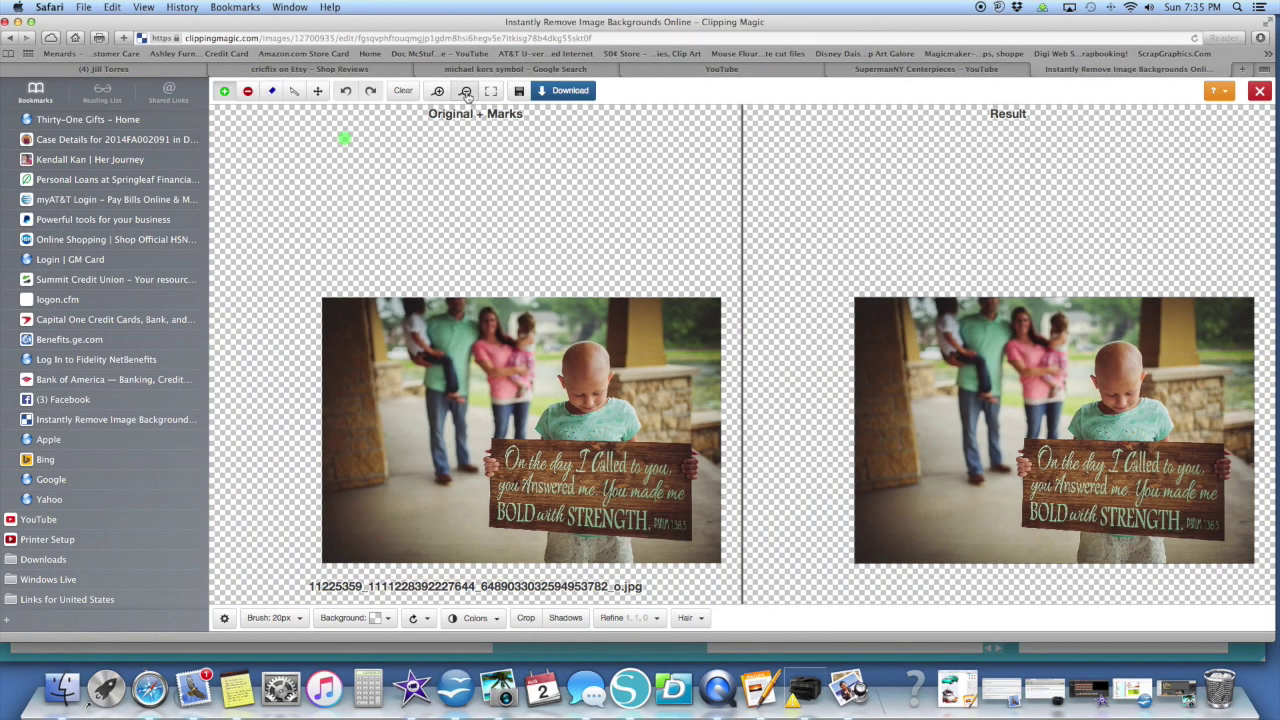
scroll(670, 268, down, 3)
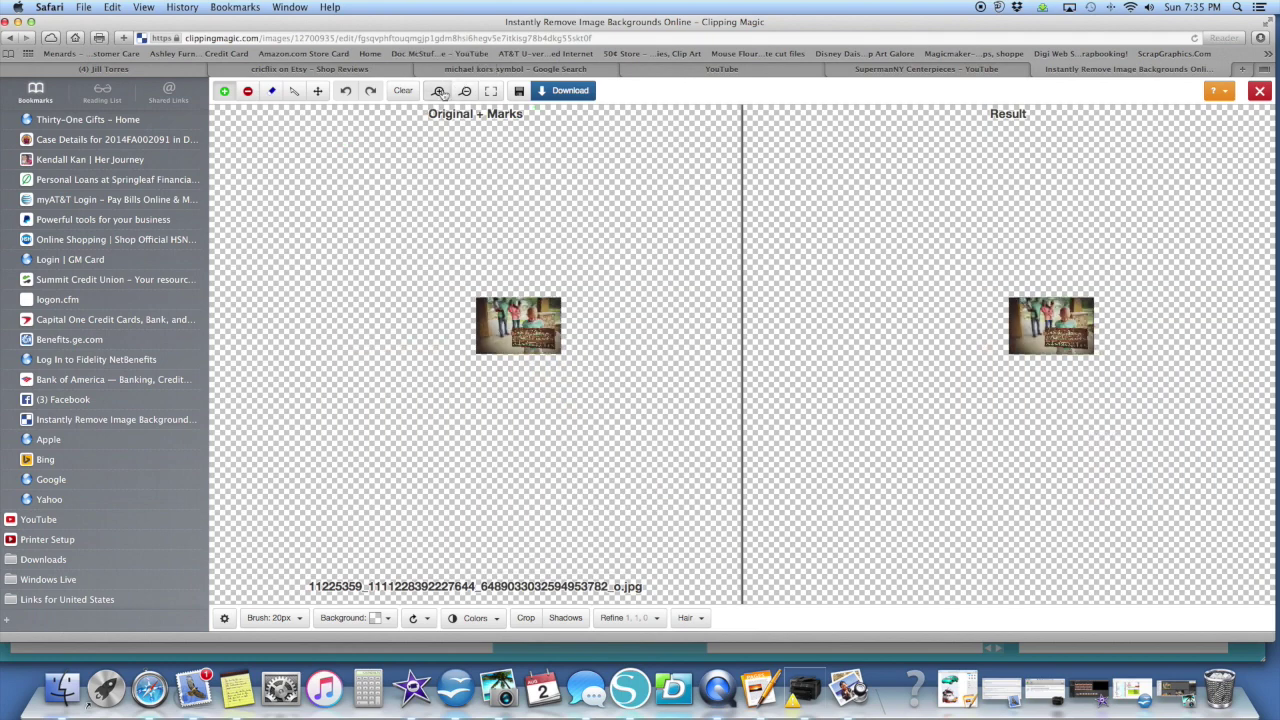
click(439, 91)
click(439, 91)
click(438, 92)
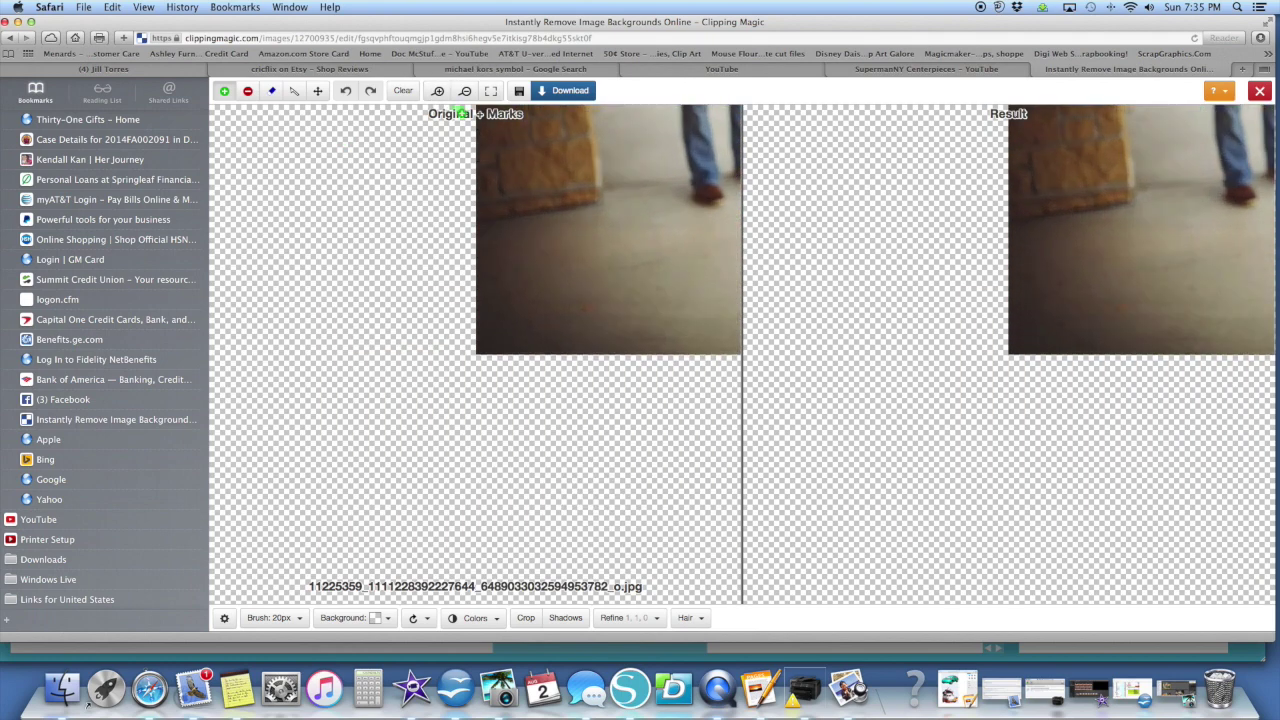
click(438, 92)
drag(620, 191, 606, 197)
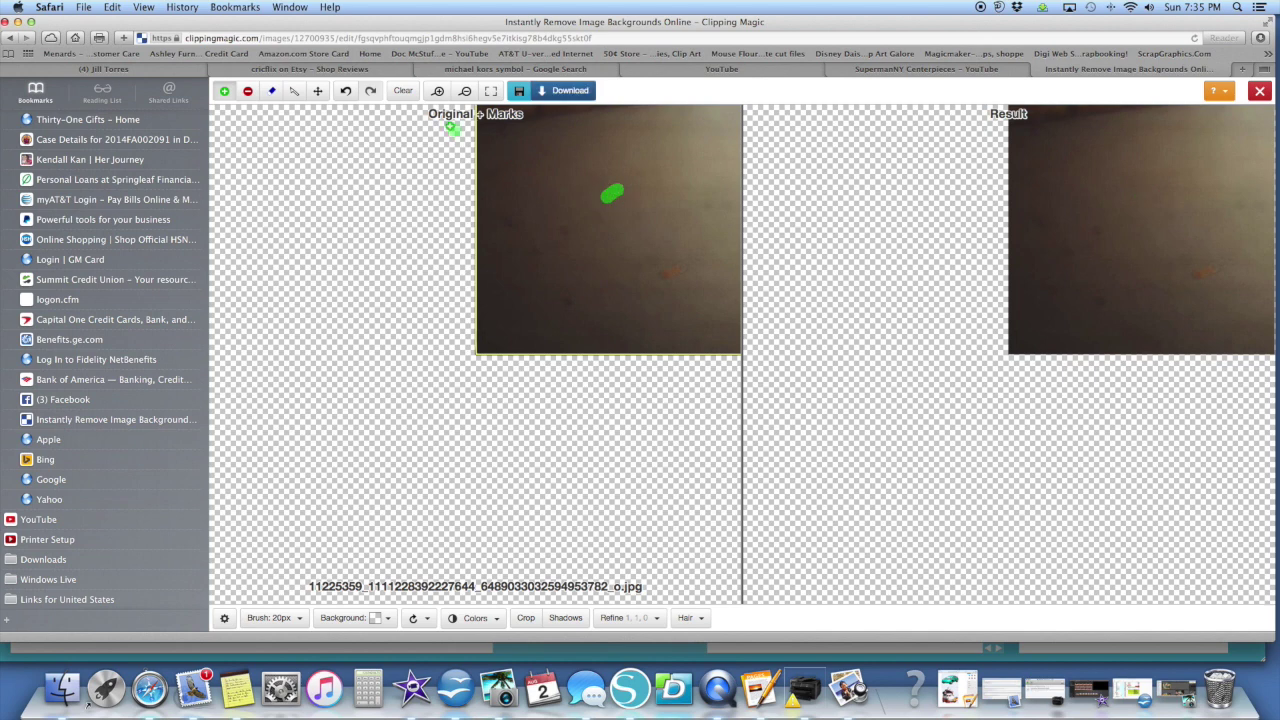
click(438, 91)
click(438, 91)
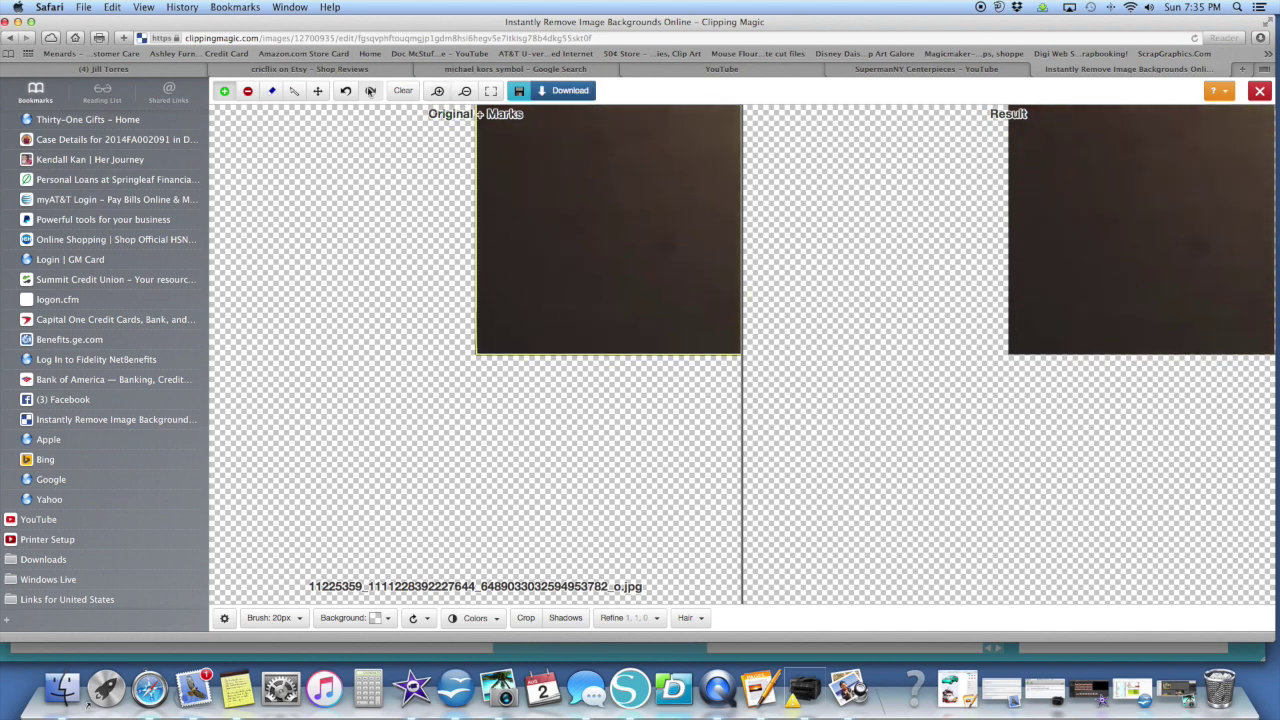
- Pan the photo and zoom back out until the whole picture fits in the original view
click(318, 91)
drag(571, 226, 300, 408)
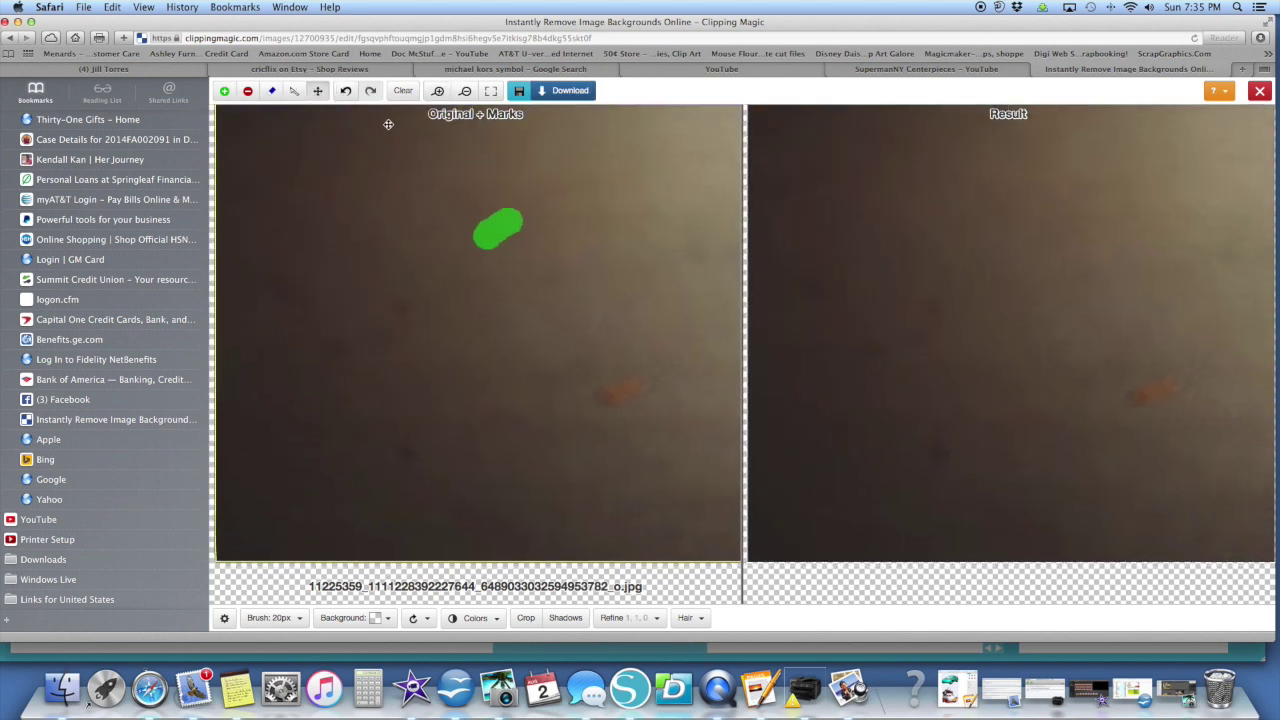
click(466, 91)
click(466, 91)
click(466, 91)
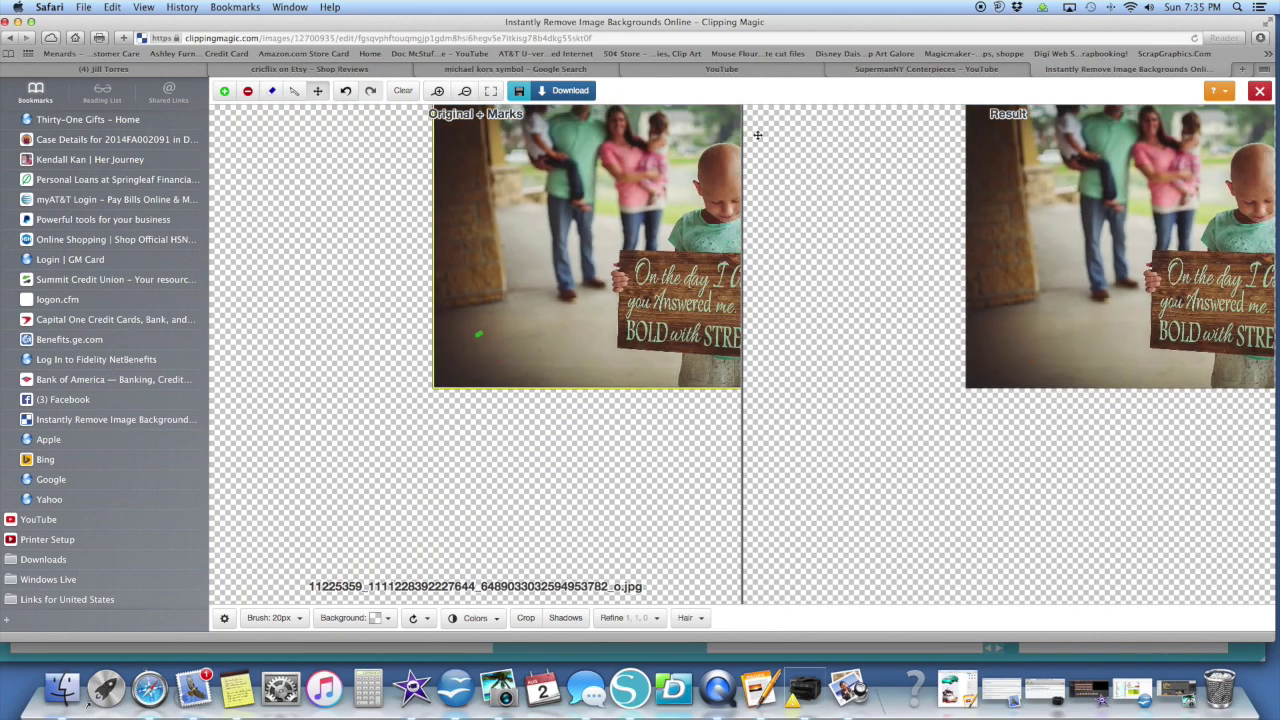
drag(610, 225, 439, 345)
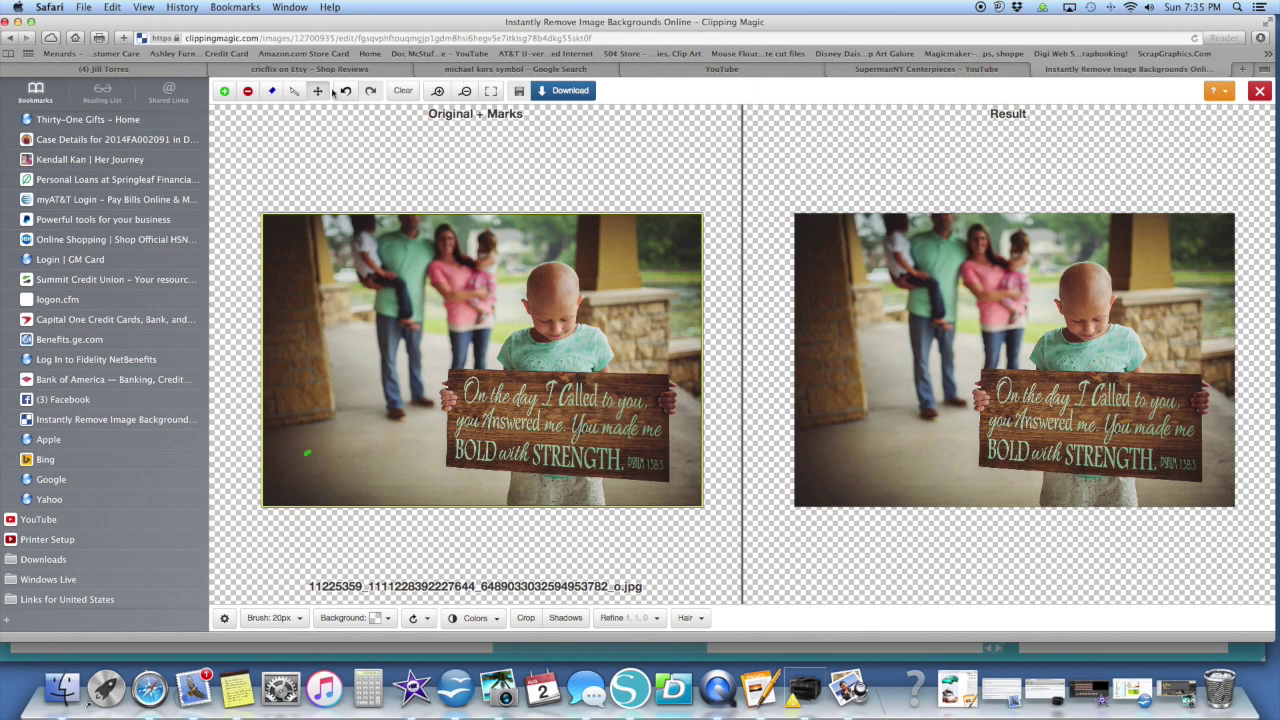
- Mark a small patch of background above the child's head for removal and bring the whole photo back into view
click(247, 91)
scroll(570, 246, up, 5)
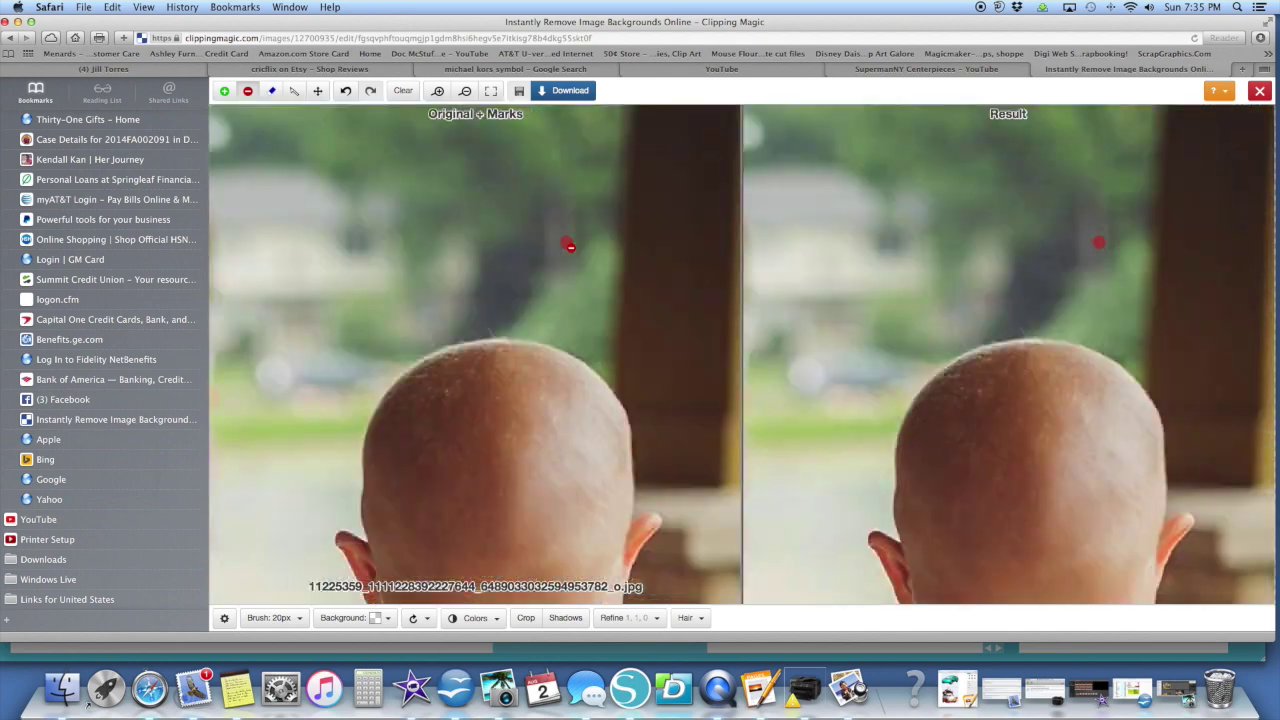
drag(570, 246, 600, 247)
click(466, 91)
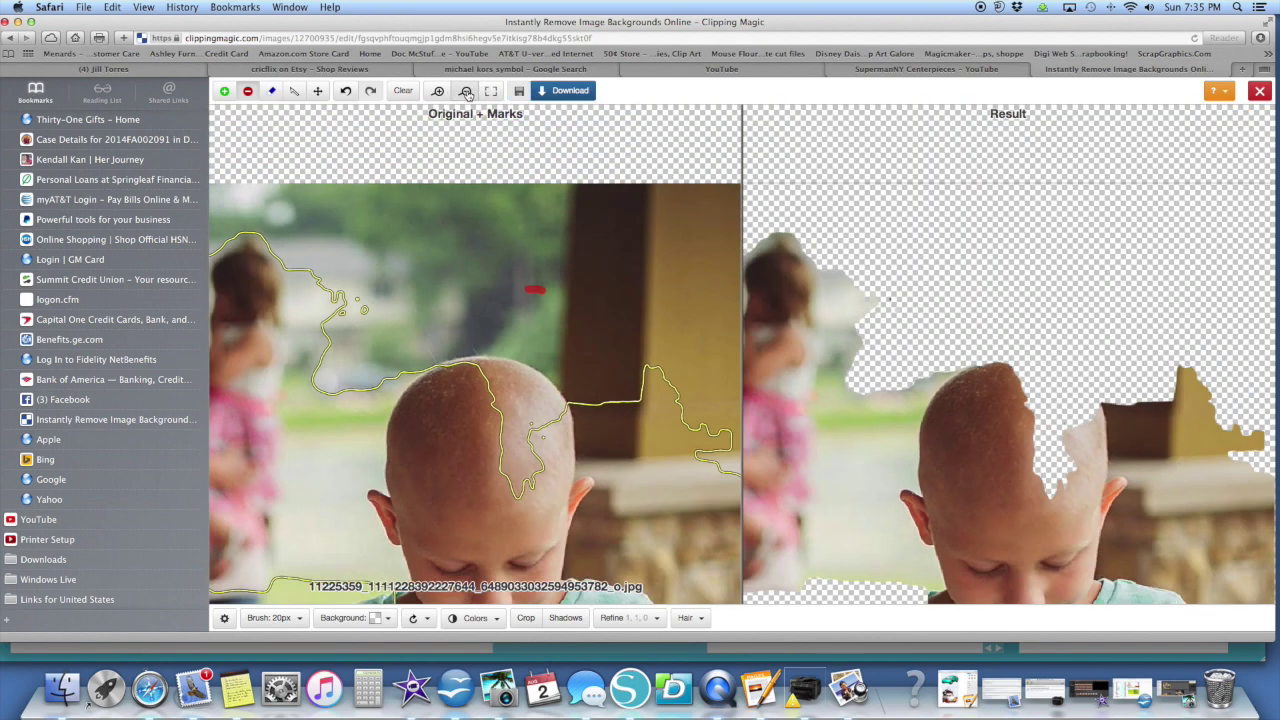
click(466, 91)
click(466, 91)
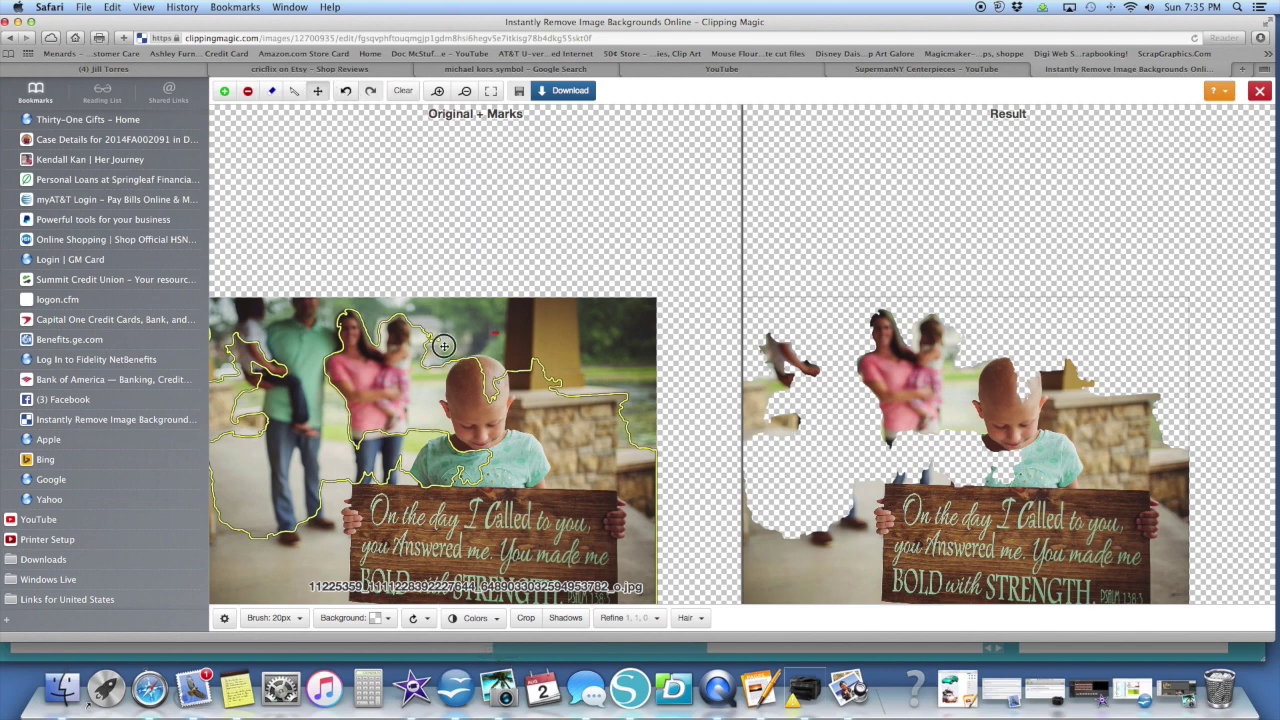
drag(443, 345, 500, 212)
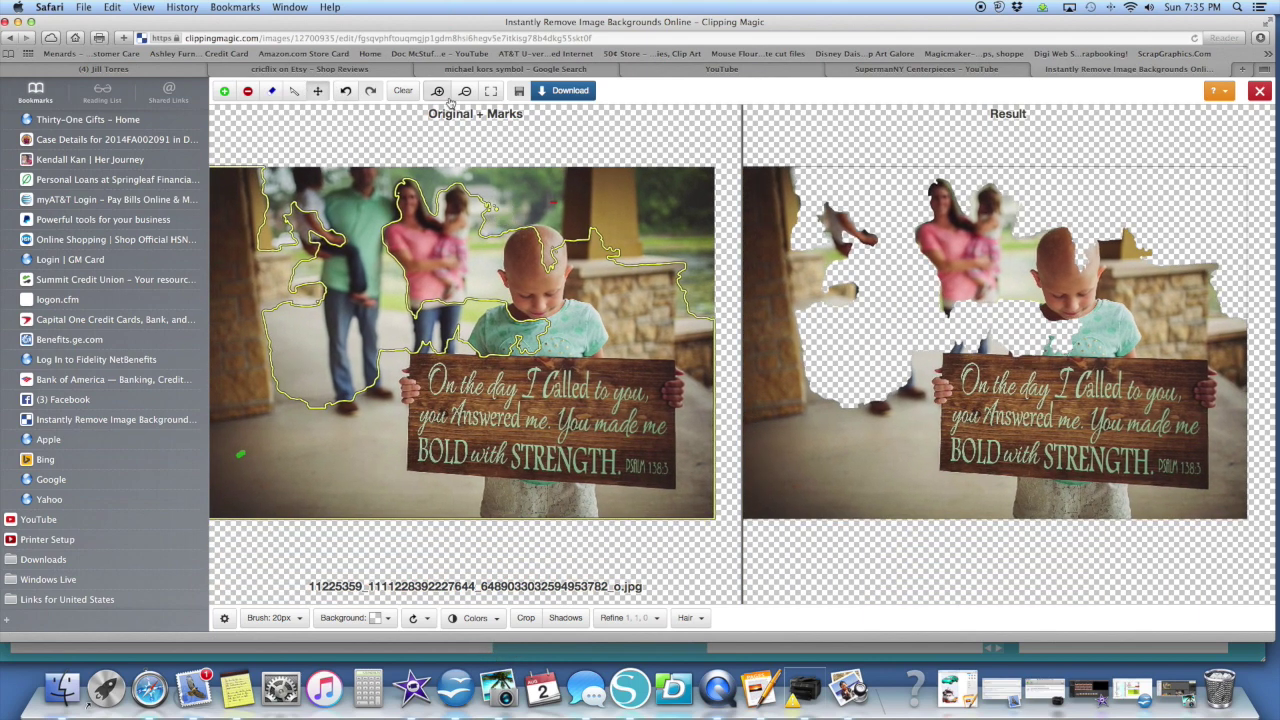
- Outline the background around the child and the sign with removal strokes, down to the photo's lower edge on both sides
click(248, 92)
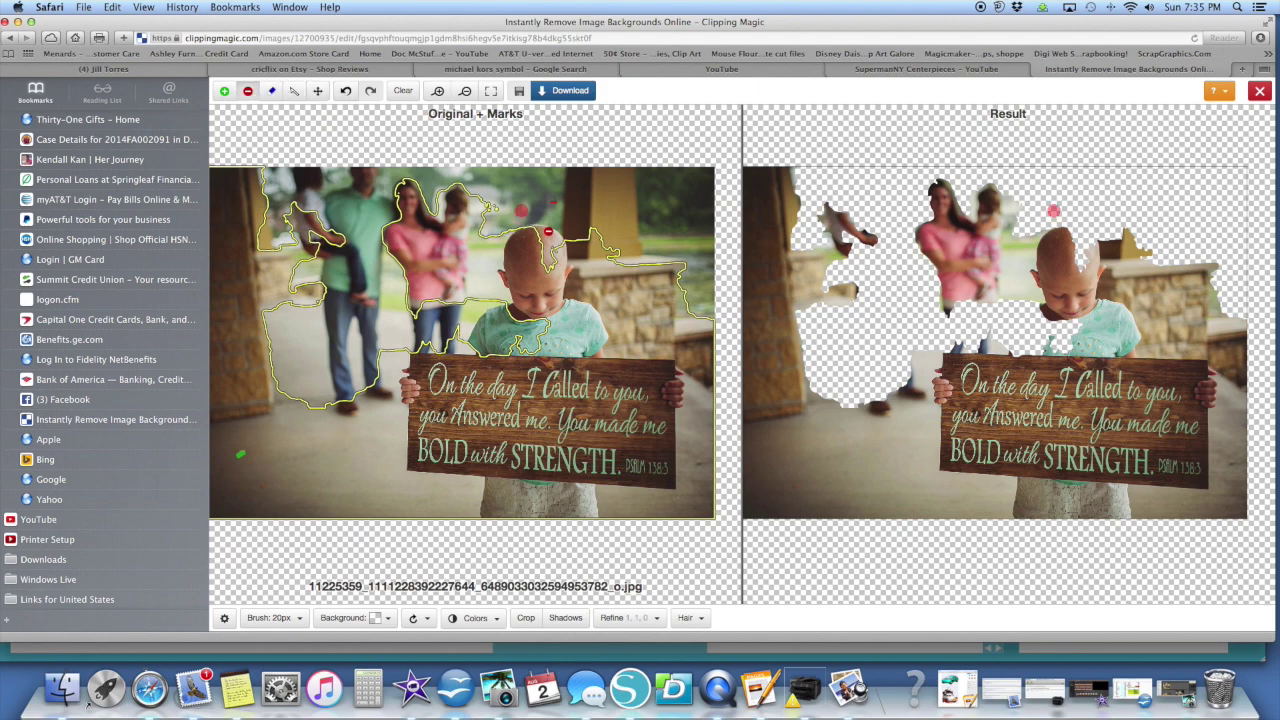
mouse_move(606, 246)
mouse_down()
mouse_move(624, 311)
mouse_move(701, 370)
mouse_move(705, 512)
mouse_up()
mouse_move(607, 249)
mouse_down()
mouse_move(550, 203)
mouse_move(446, 204)
mouse_move(439, 293)
mouse_move(395, 319)
mouse_move(376, 398)
mouse_move(384, 484)
mouse_move(414, 481)
mouse_move(434, 518)
mouse_up()
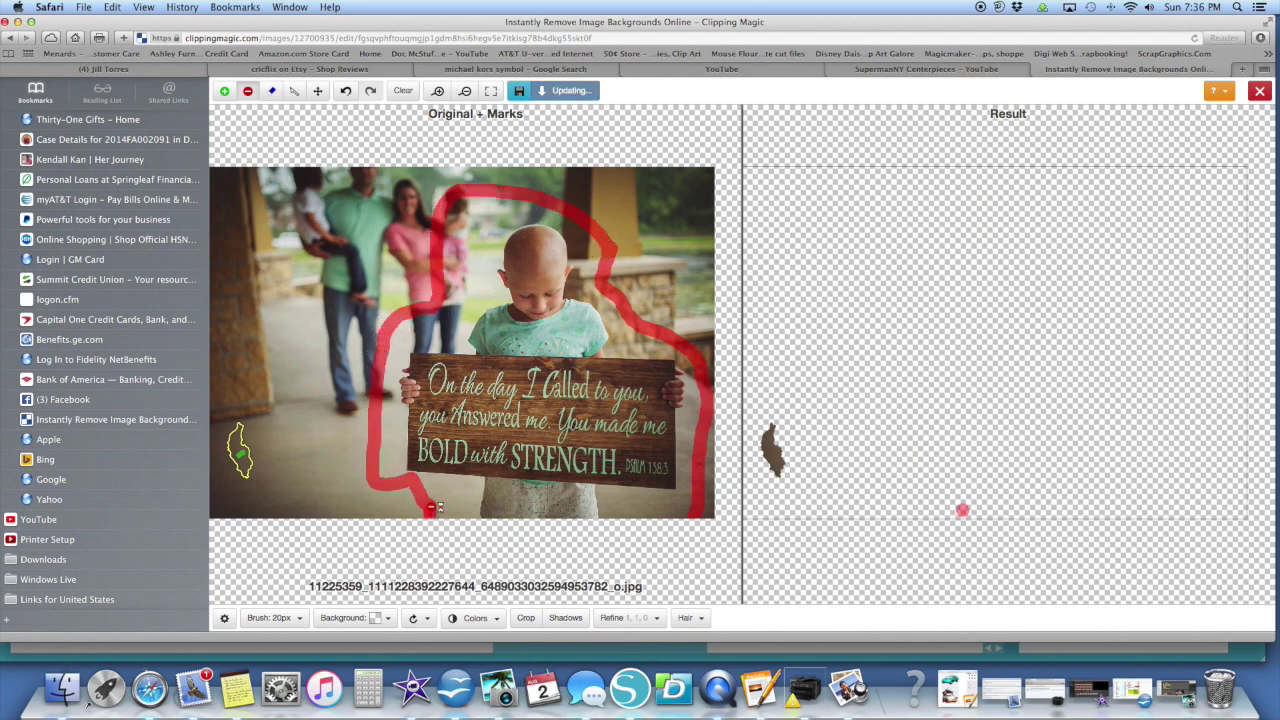
- Mark the child's head, shirt, sign and lower clothing as areas to keep, and mark the stone pillar at the photo's left edge for removal
click(224, 91)
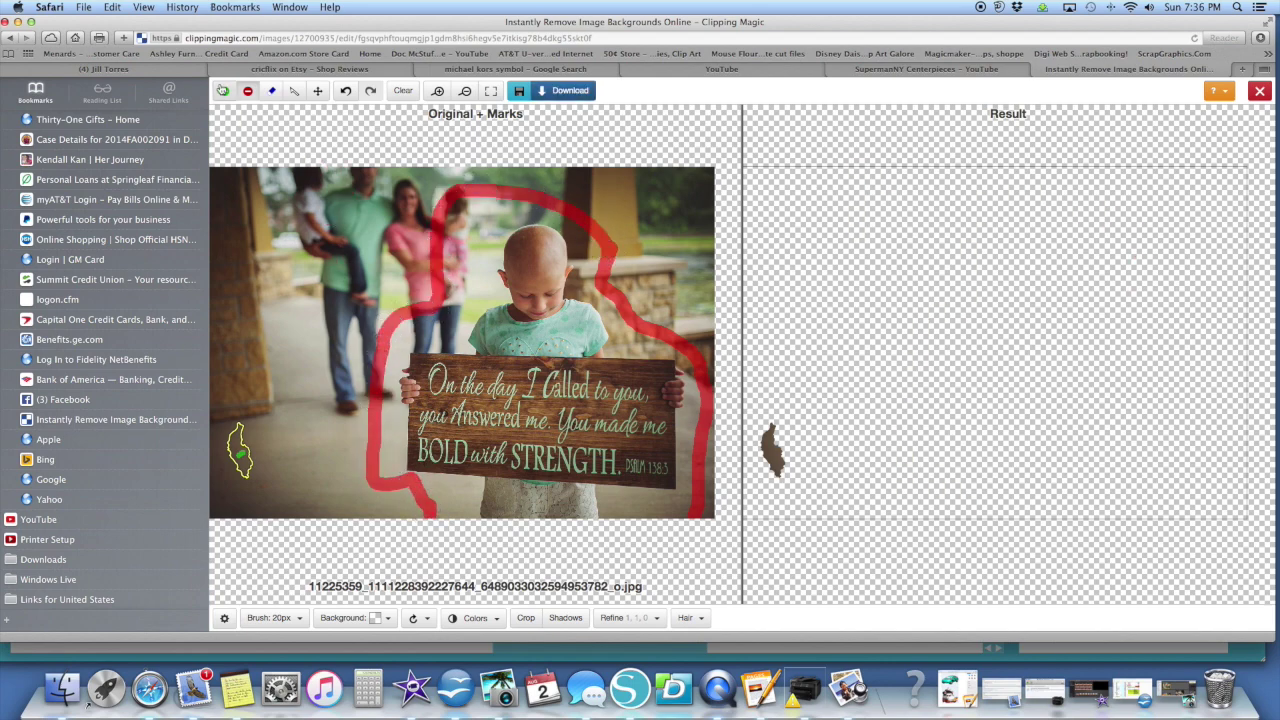
click(536, 260)
mouse_move(536, 260)
mouse_down()
mouse_move(561, 391)
mouse_move(484, 400)
mouse_move(450, 445)
mouse_move(535, 455)
mouse_move(520, 500)
mouse_move(575, 505)
mouse_up()
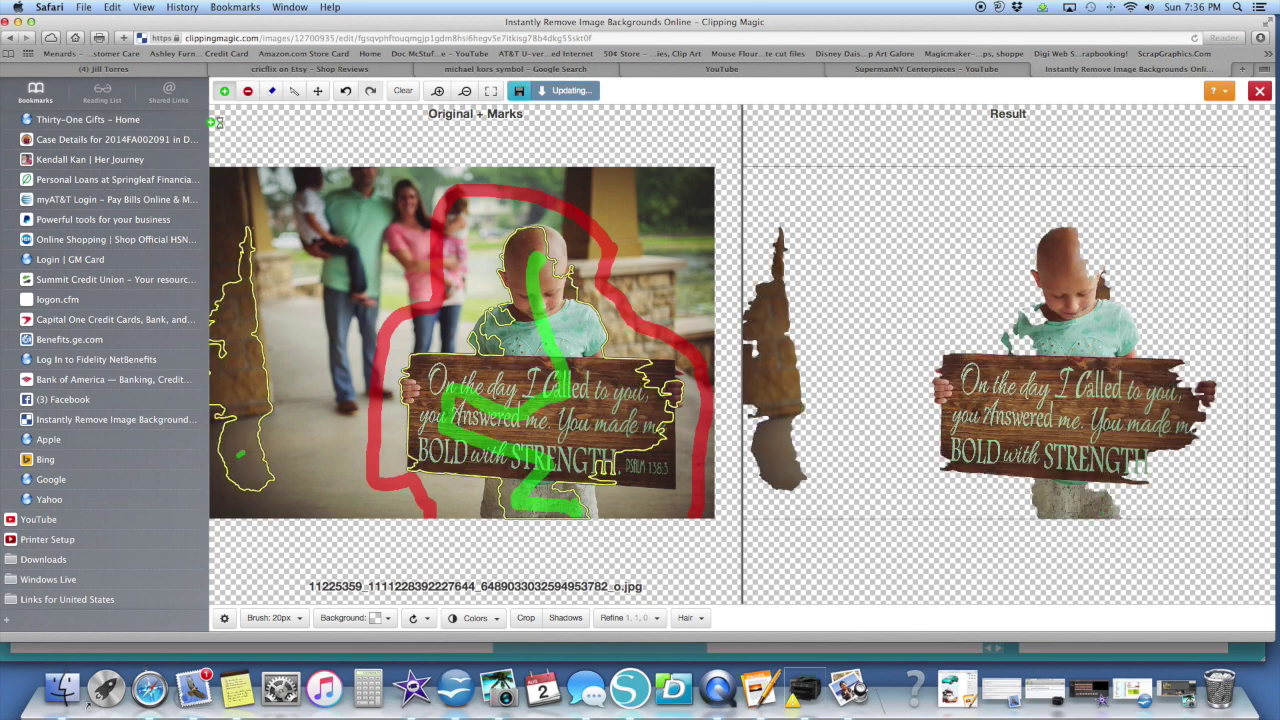
click(248, 90)
mouse_move(247, 240)
mouse_down()
mouse_move(230, 520)
mouse_move(271, 191)
mouse_move(189, 380)
mouse_move(207, 338)
mouse_move(239, 473)
mouse_up()
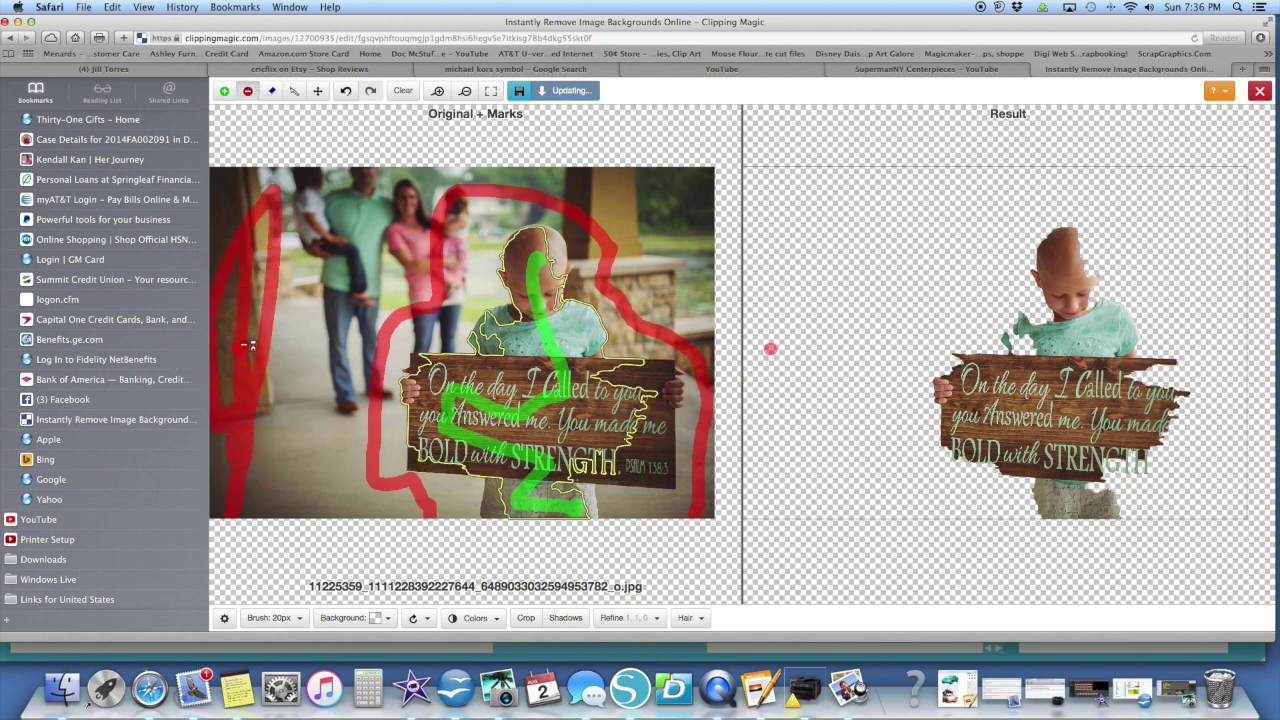
- Add keep marks on the top of the child's head to recover its missing part
click(224, 91)
click(521, 242)
click(542, 237)
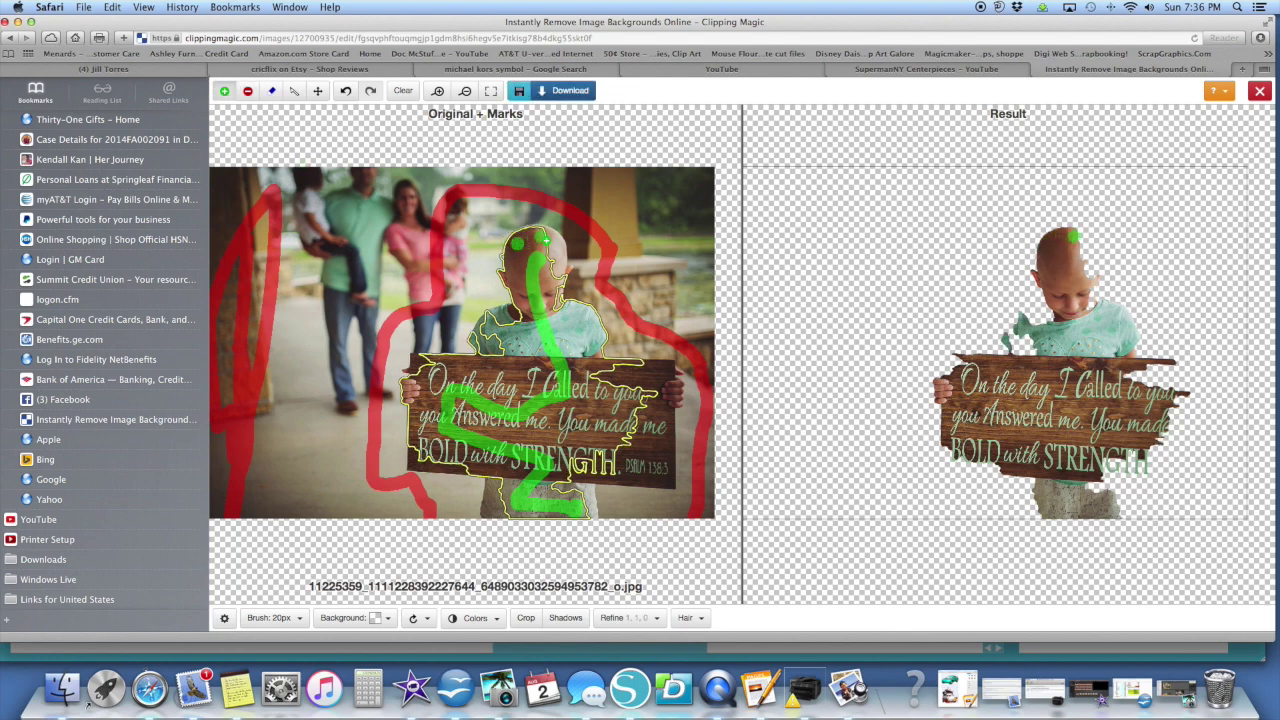
- Set the result's background color to white and add keep marks on the child's forehead and shirt shoulder
click(388, 620)
click(410, 585)
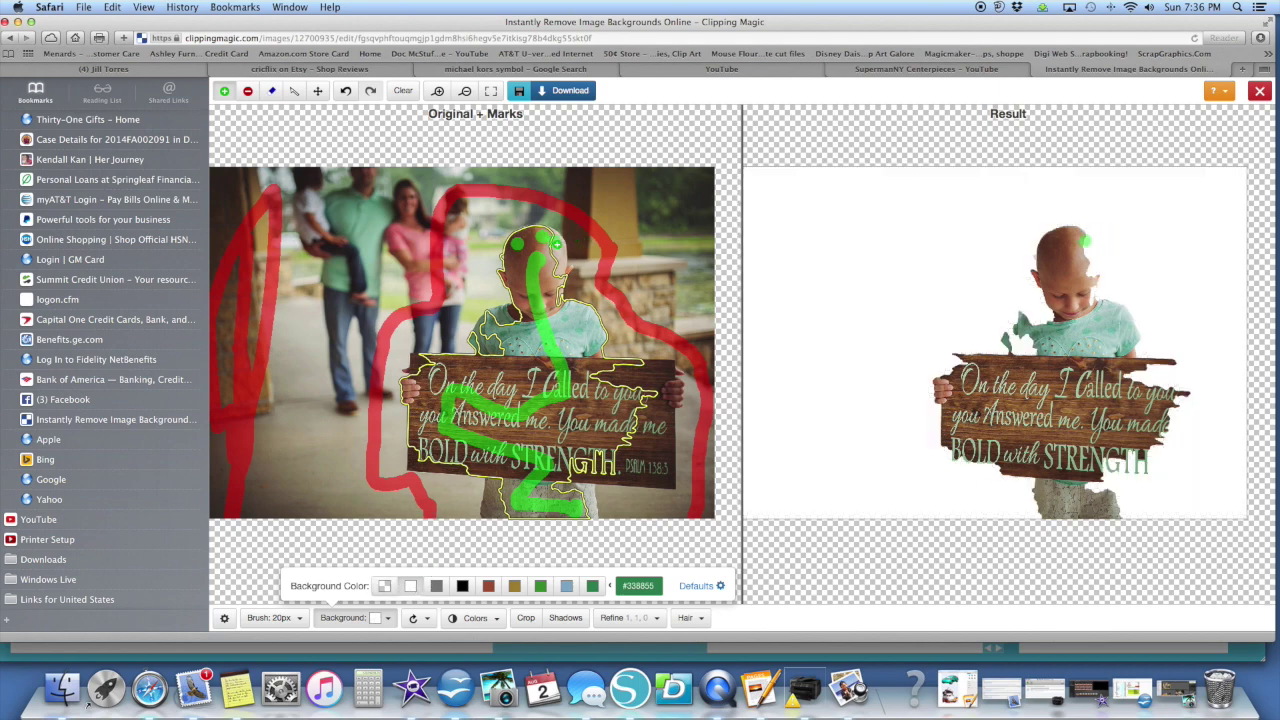
click(557, 243)
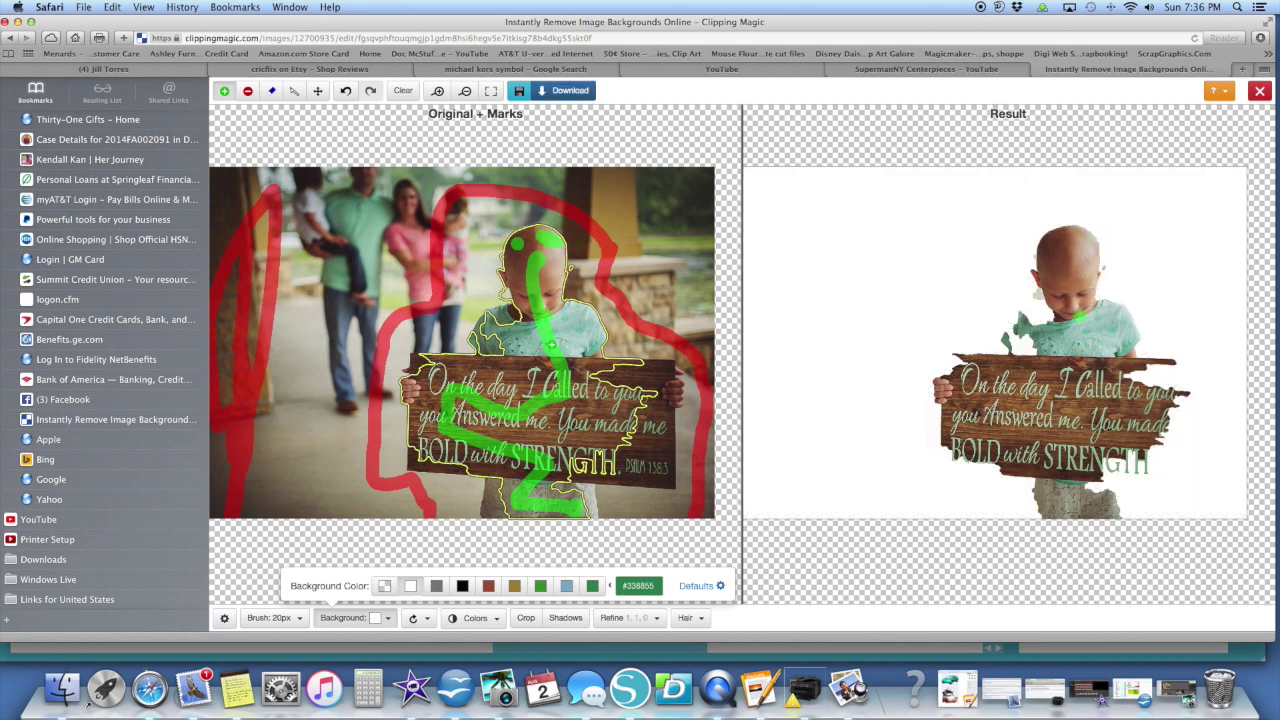
click(508, 319)
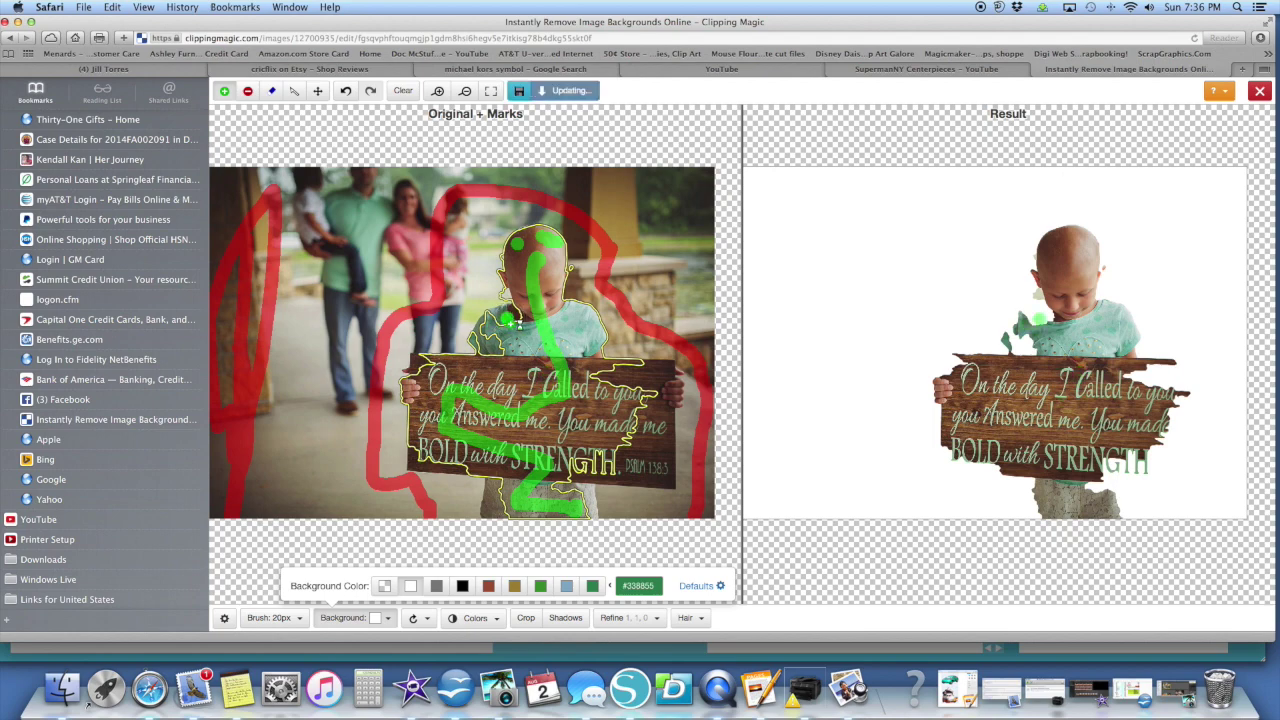
click(494, 316)
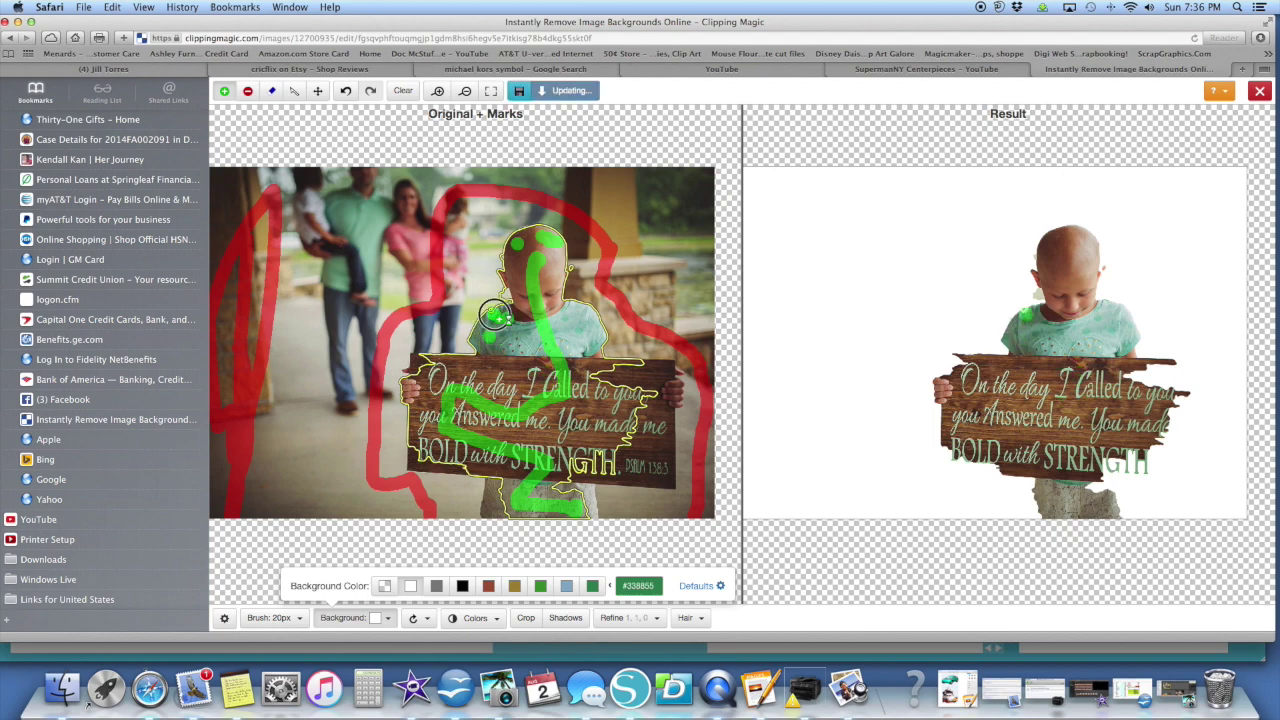
- Mark the leftover background beside the child's neck and near the ear for removal
click(247, 90)
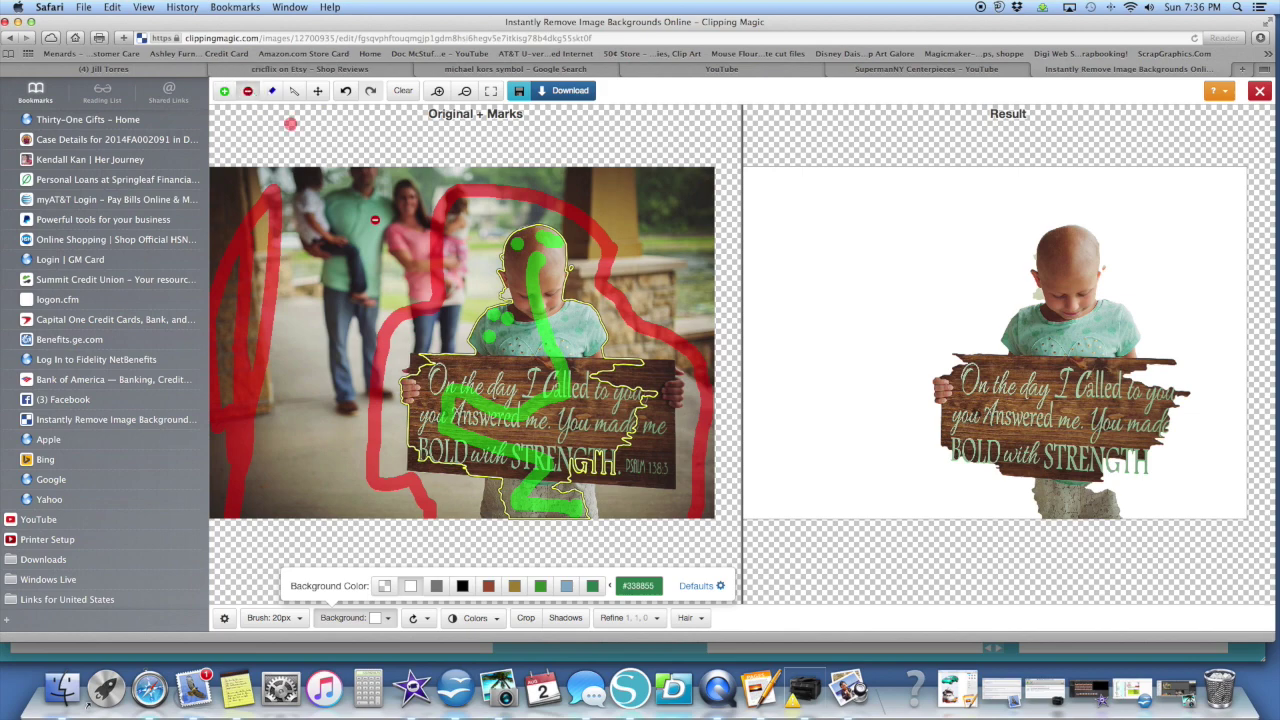
click(500, 295)
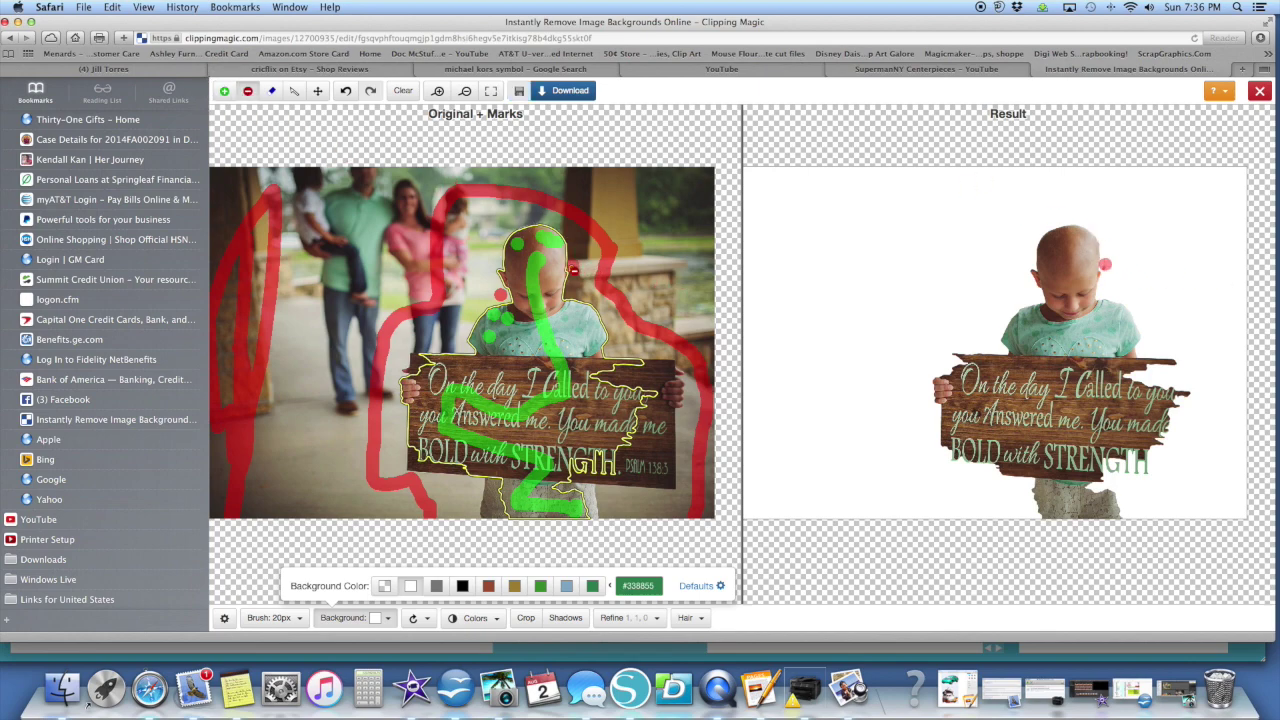
click(560, 274)
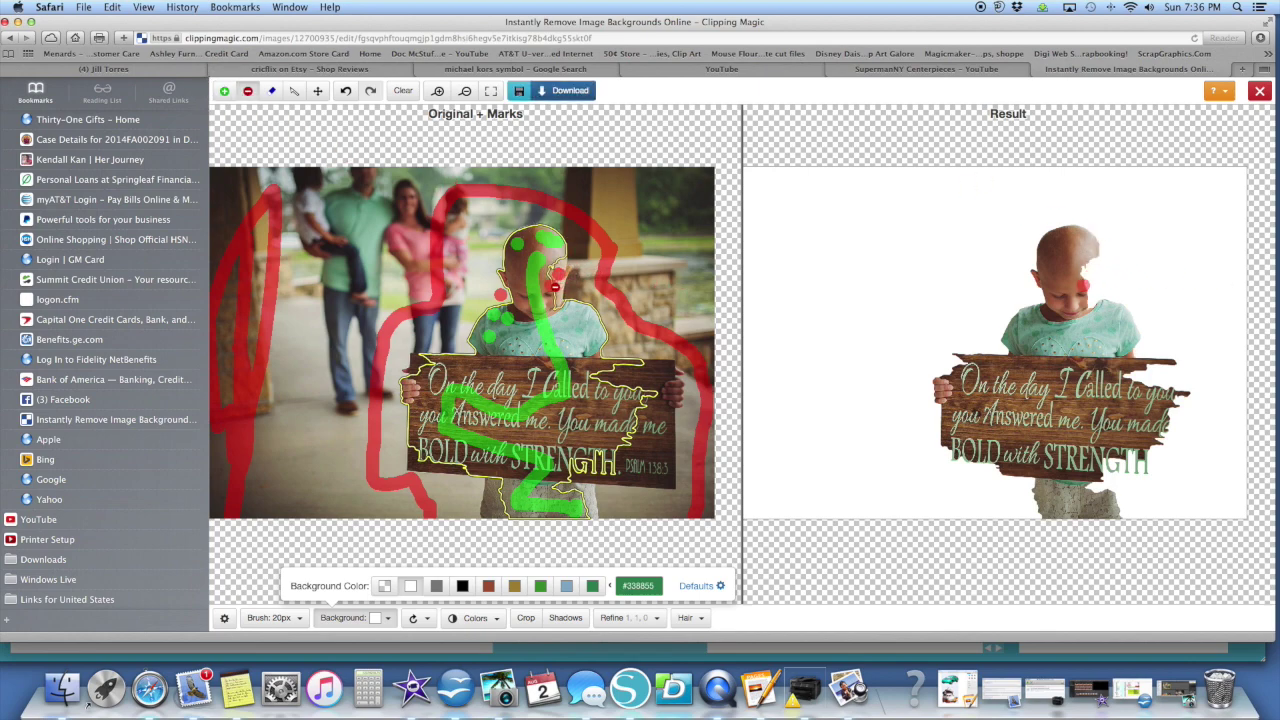
- Cover the removal mark on the side of the child's face with keep marks
click(225, 91)
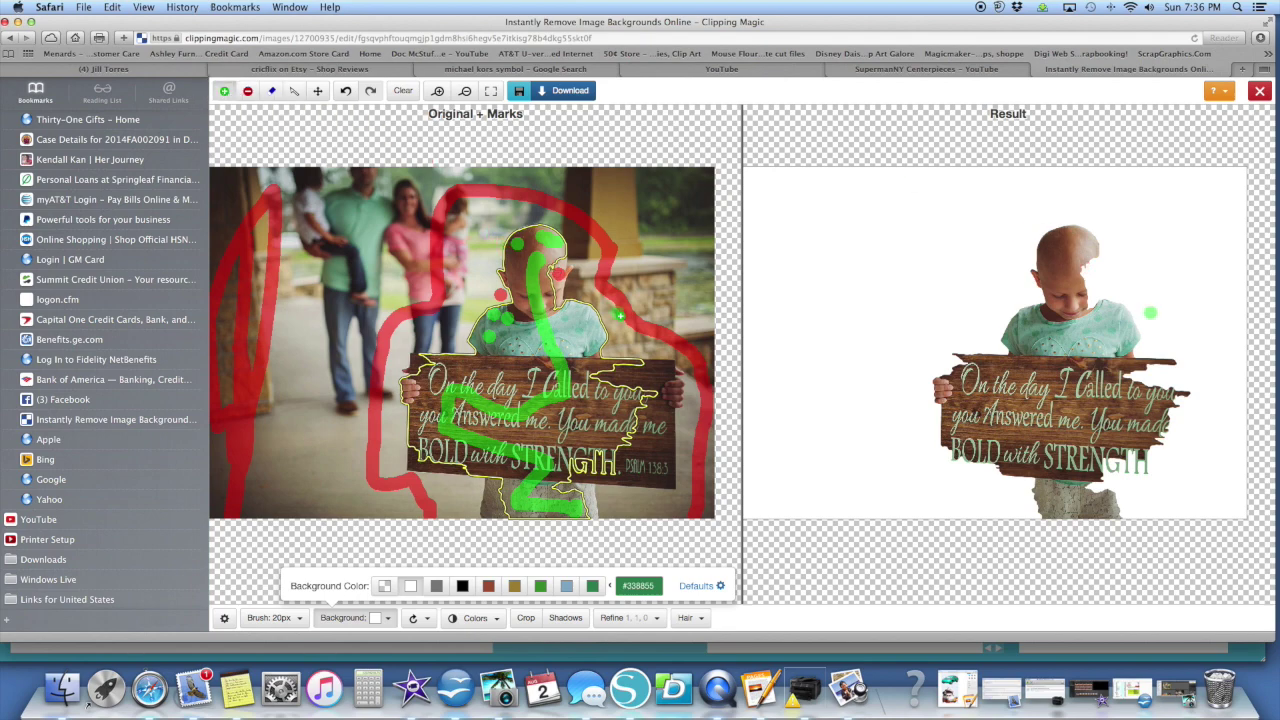
click(557, 271)
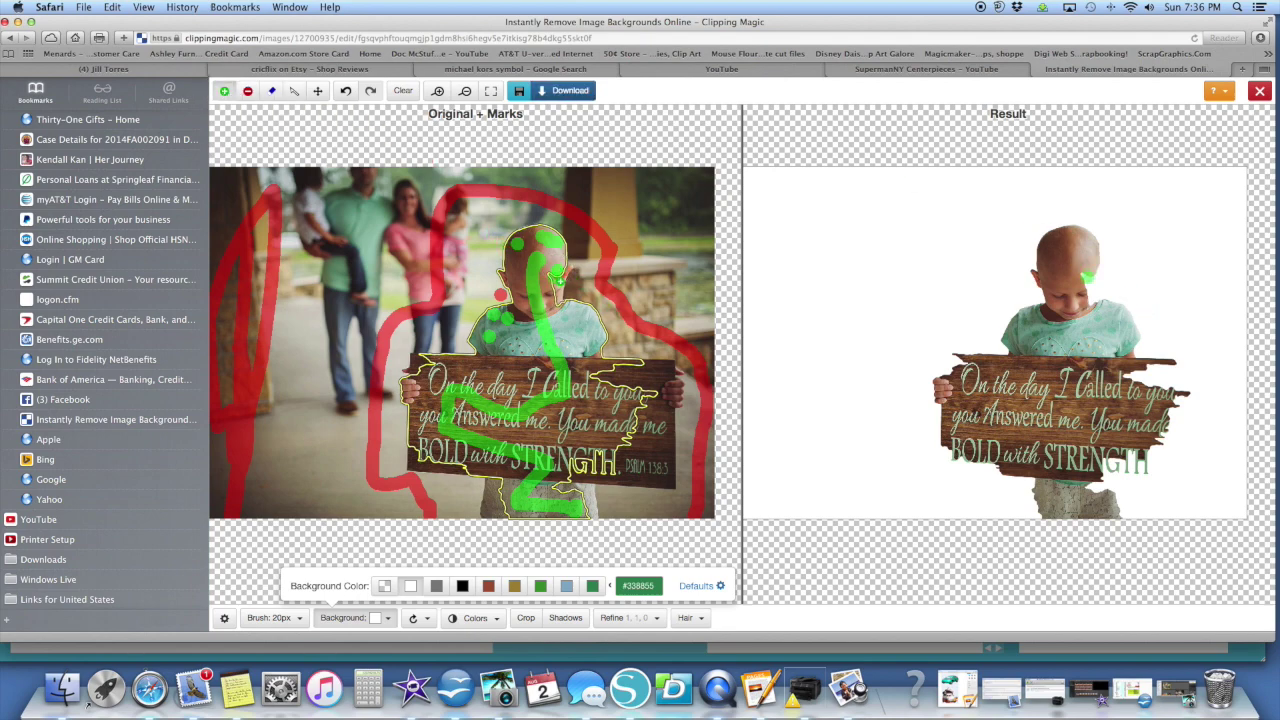
click(558, 289)
click(557, 276)
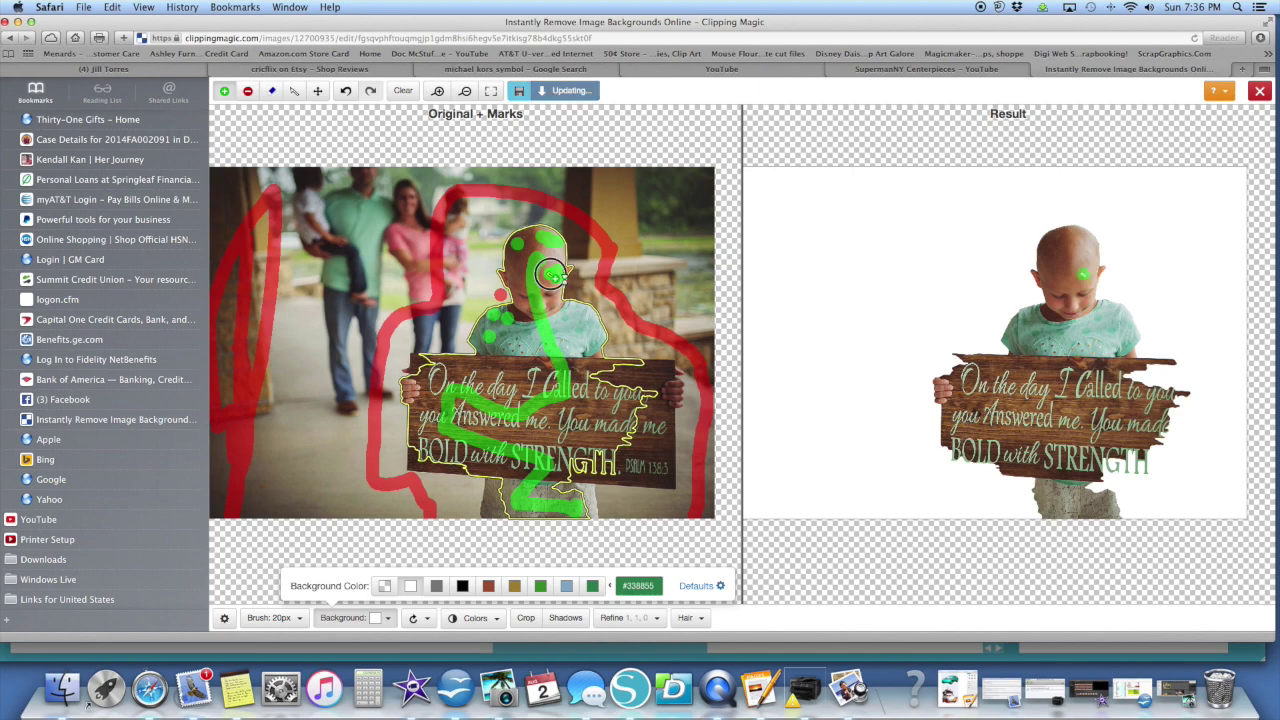
click(558, 272)
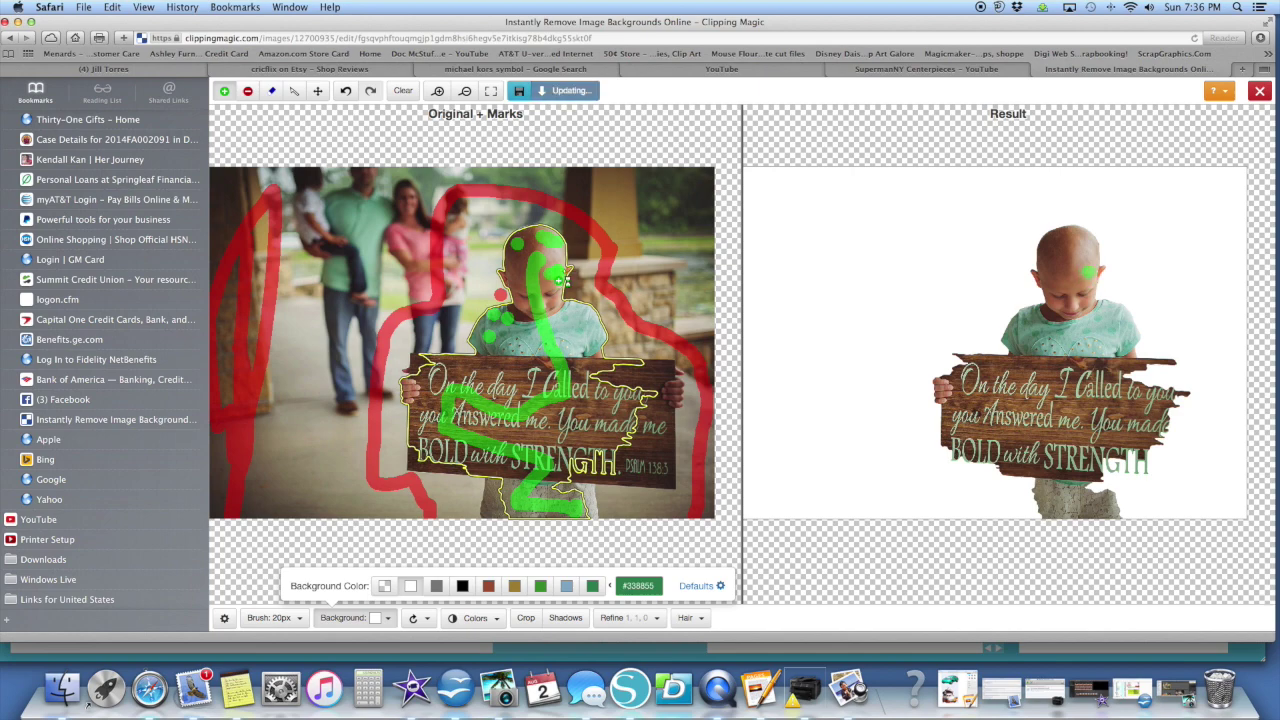
- Add keep marks on the missing right end of the sign and on the child's shorts
mouse_move(595, 385)
mouse_down()
mouse_move(659, 389)
mouse_move(644, 436)
mouse_move(652, 474)
mouse_up()
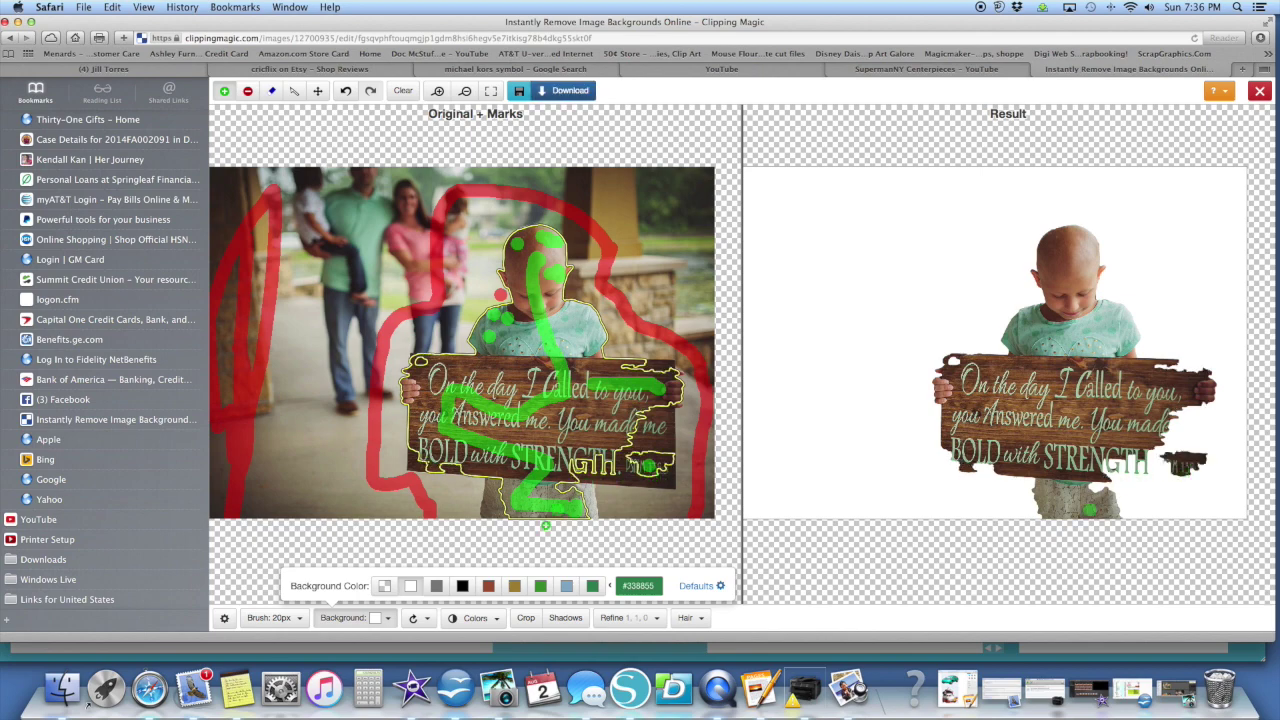
drag(545, 524, 500, 508)
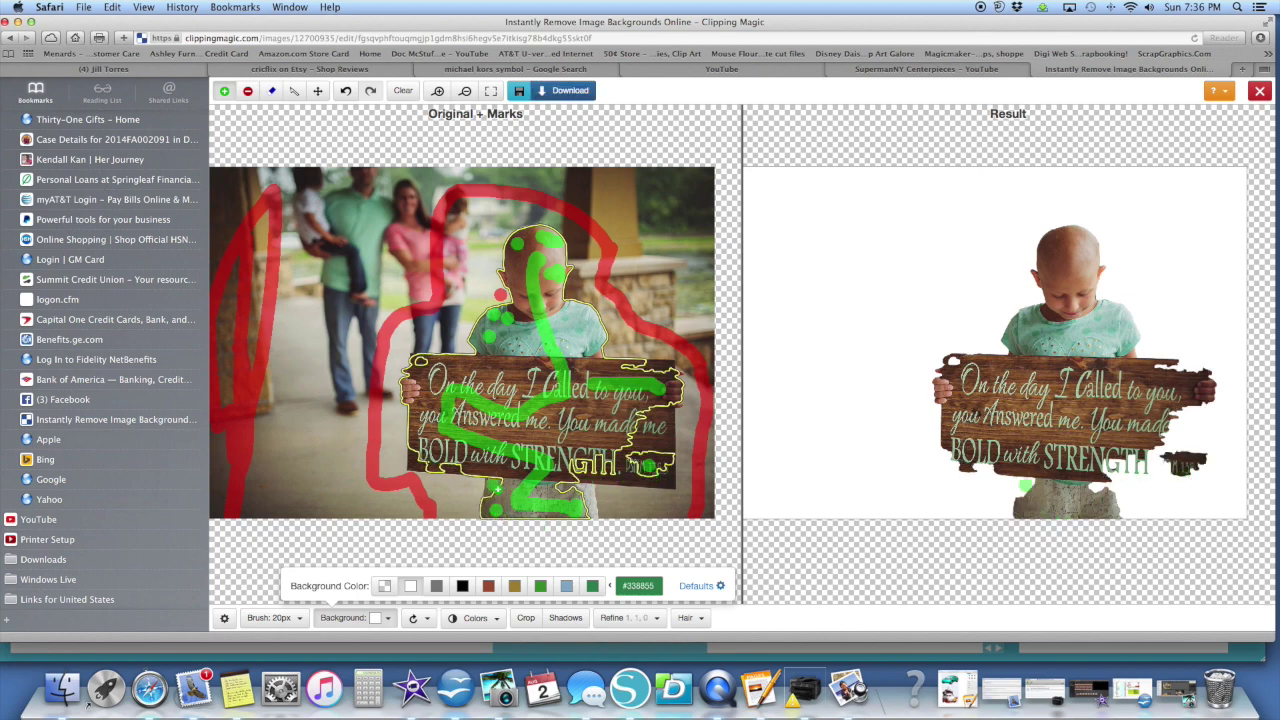
click(494, 484)
- Add keep marks along the sign's lower-left corner and bottom edge to recover the missing wood
click(420, 458)
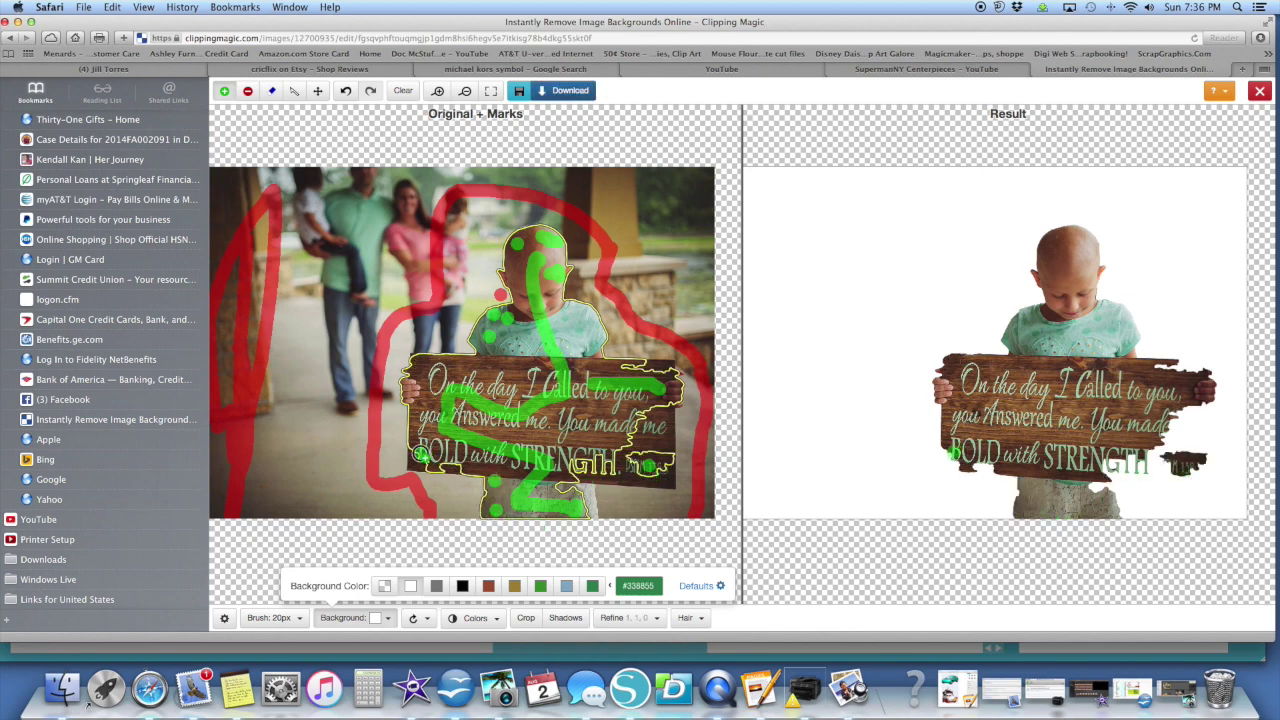
click(417, 461)
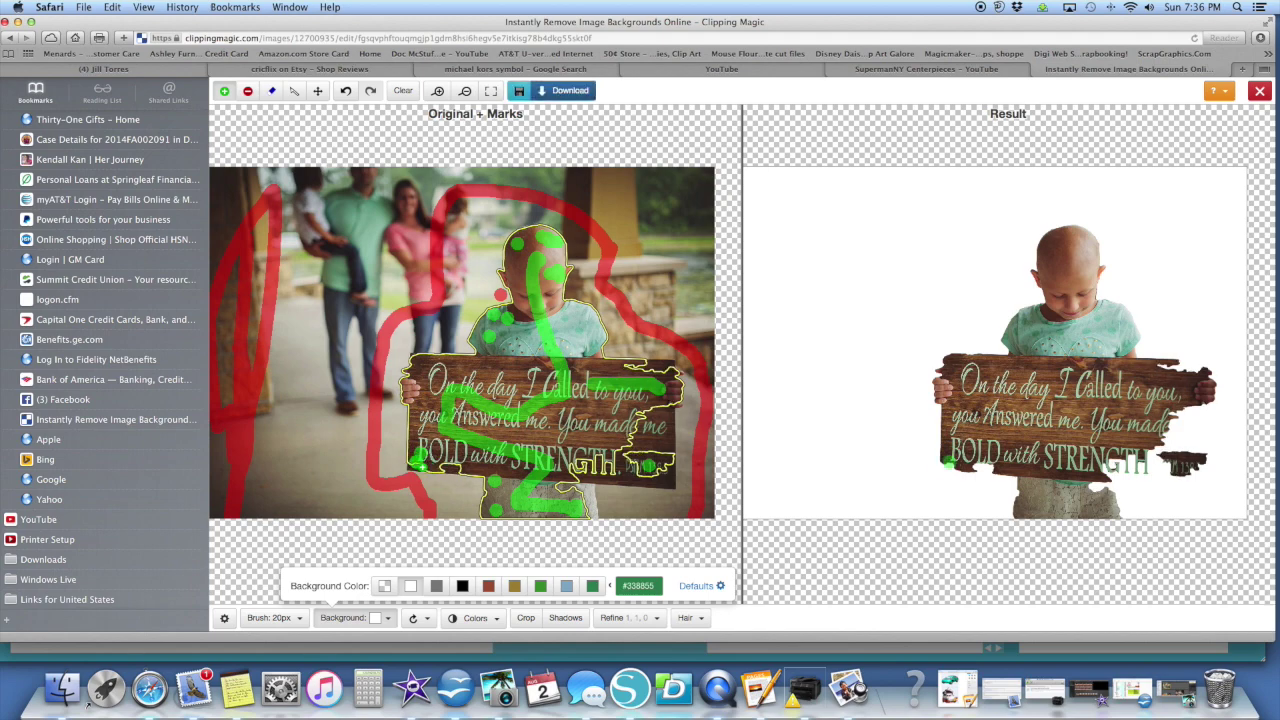
click(454, 468)
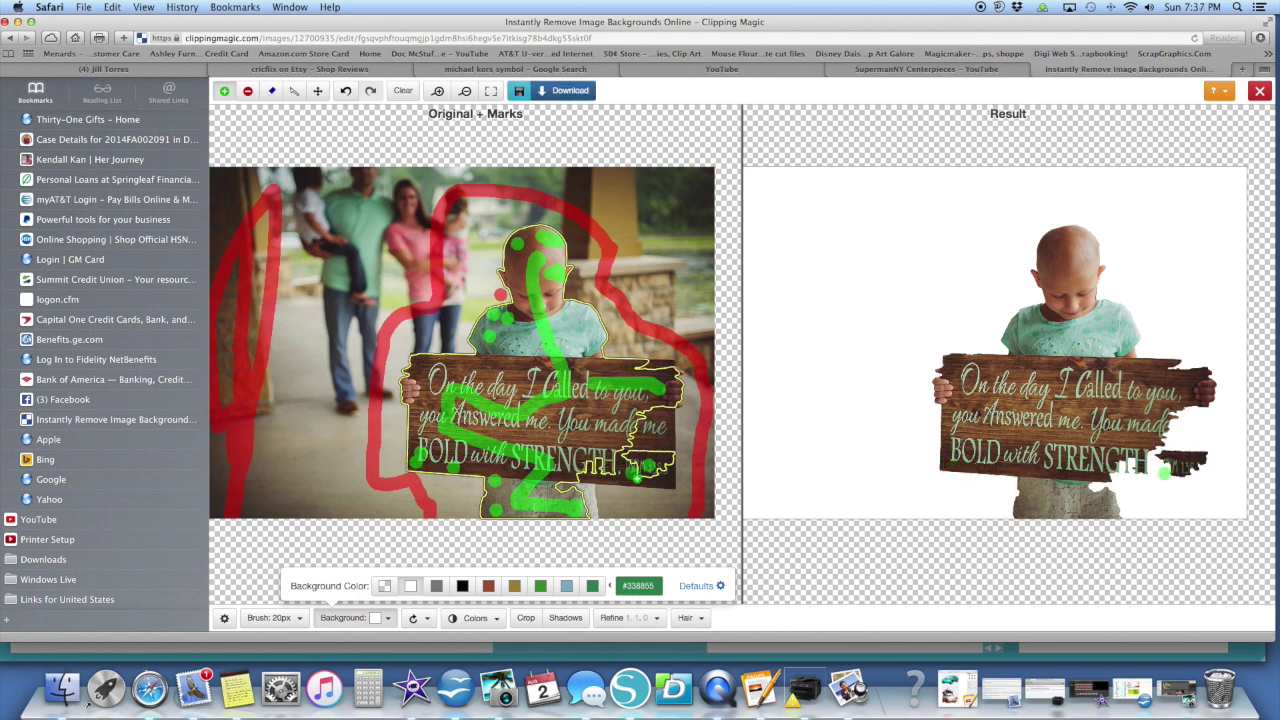
- Add keep marks on the sign's right end, covering both corners and the area around the words "made me"
click(649, 473)
click(659, 478)
click(648, 422)
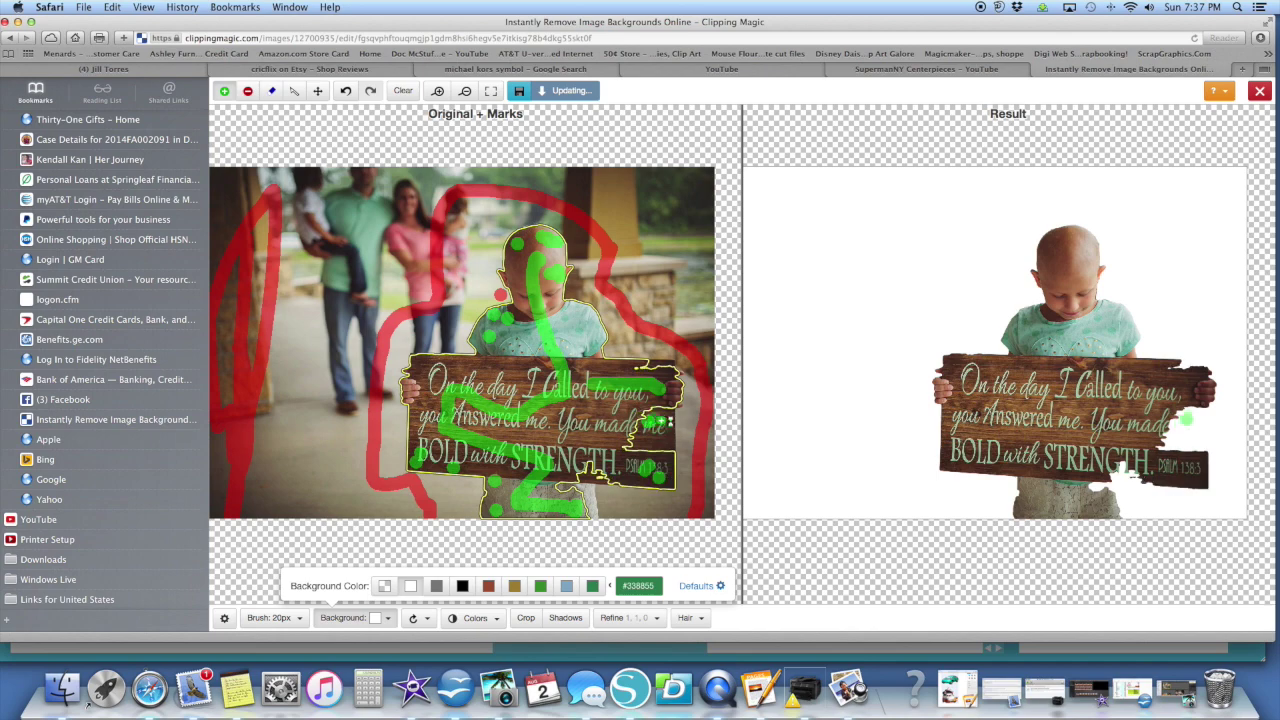
click(661, 369)
click(654, 368)
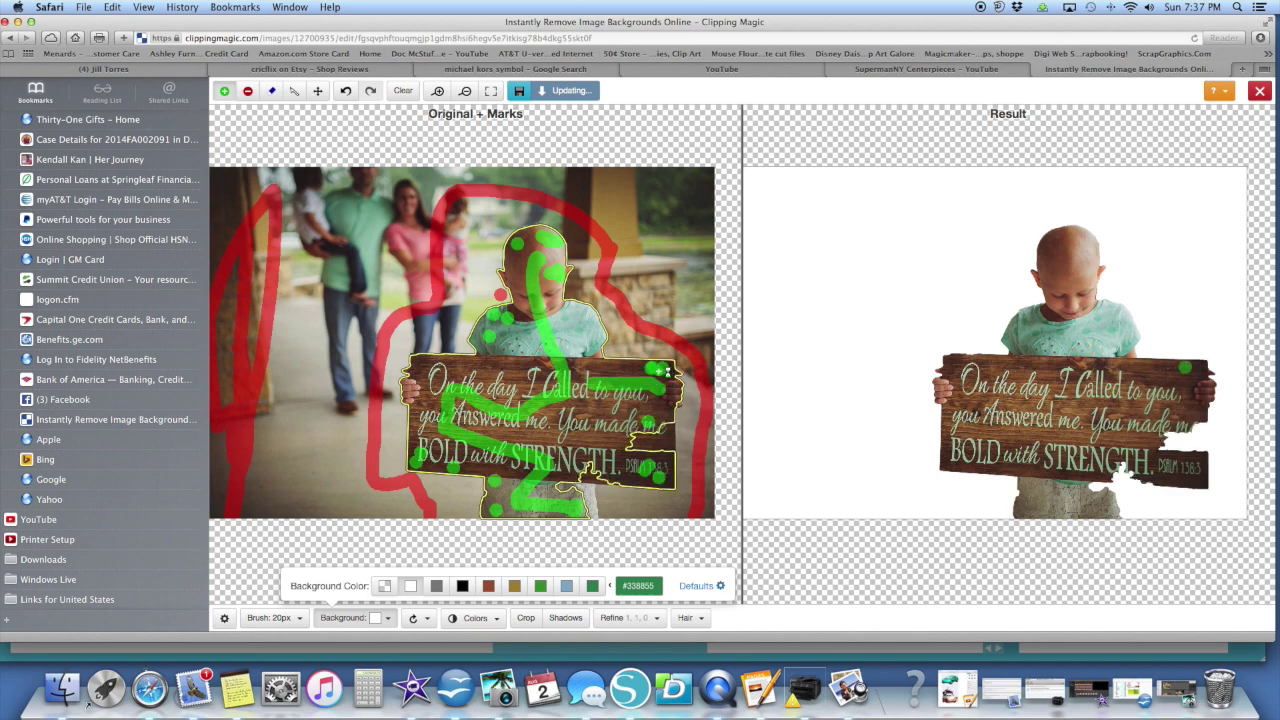
click(648, 420)
click(668, 433)
click(670, 434)
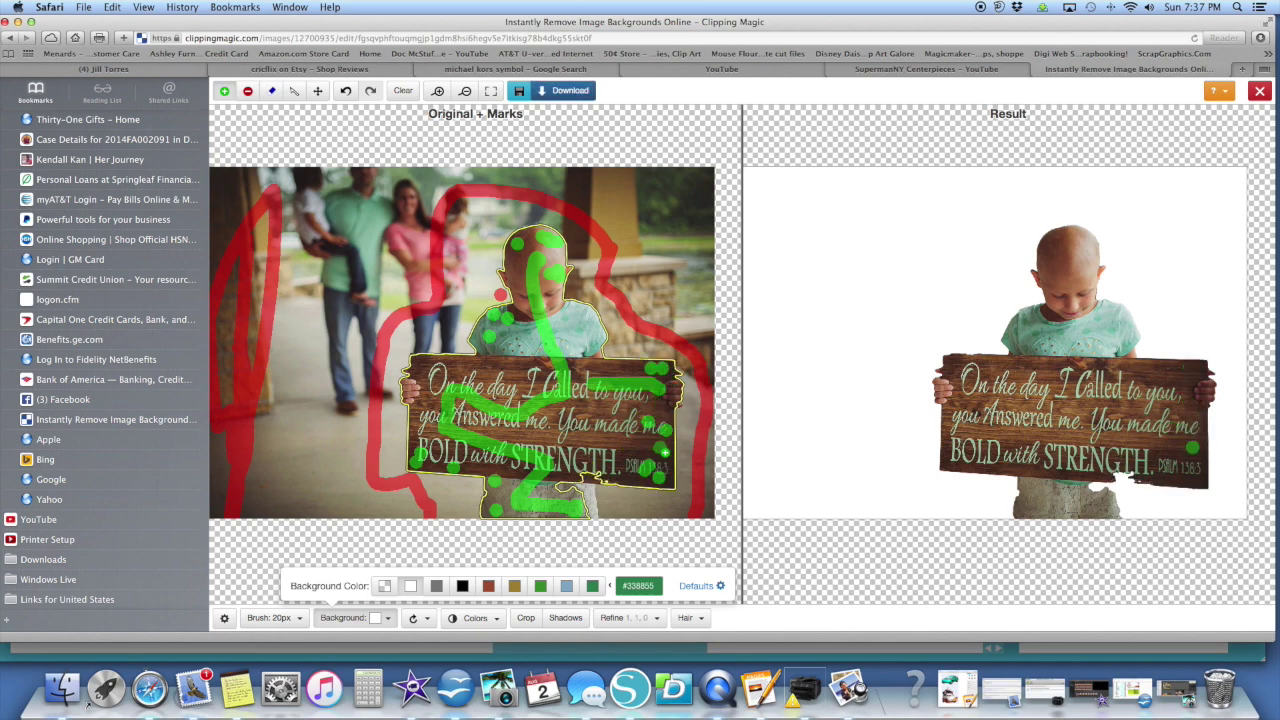
- Add keep marks on the sign's bottom edge, its upper-left corner and the child's shorts to complete the cutout
click(582, 490)
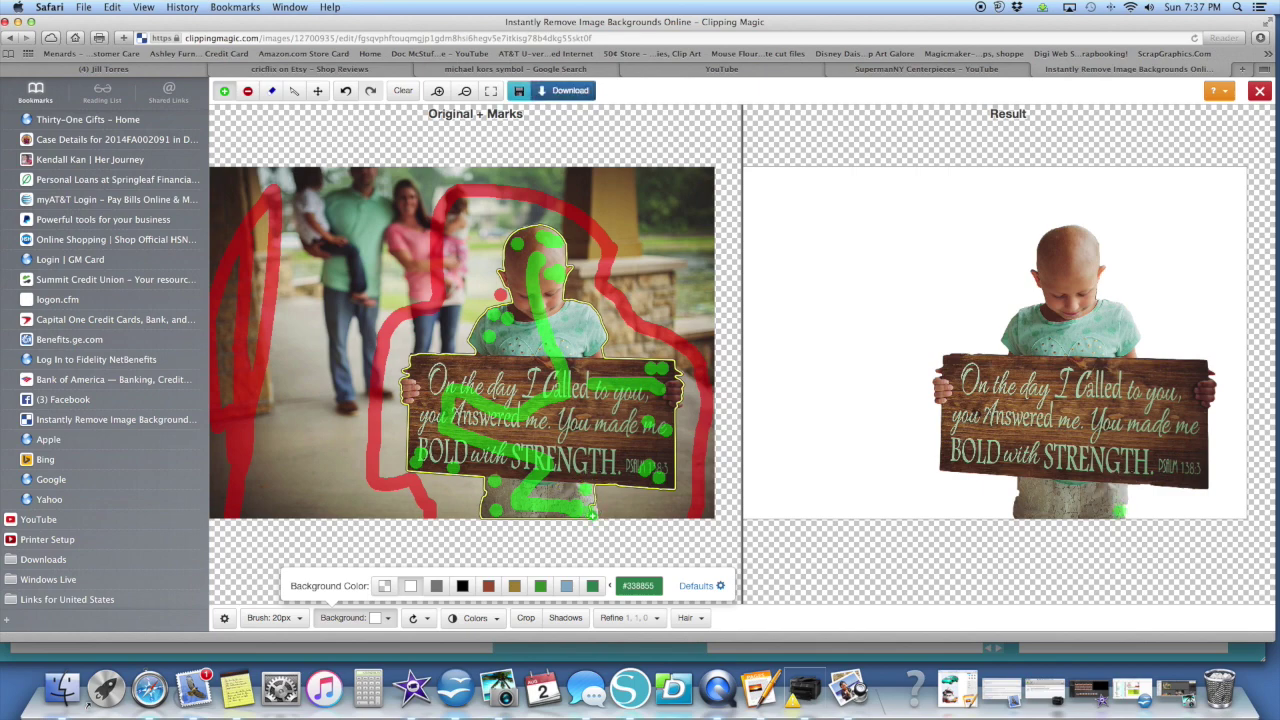
click(589, 511)
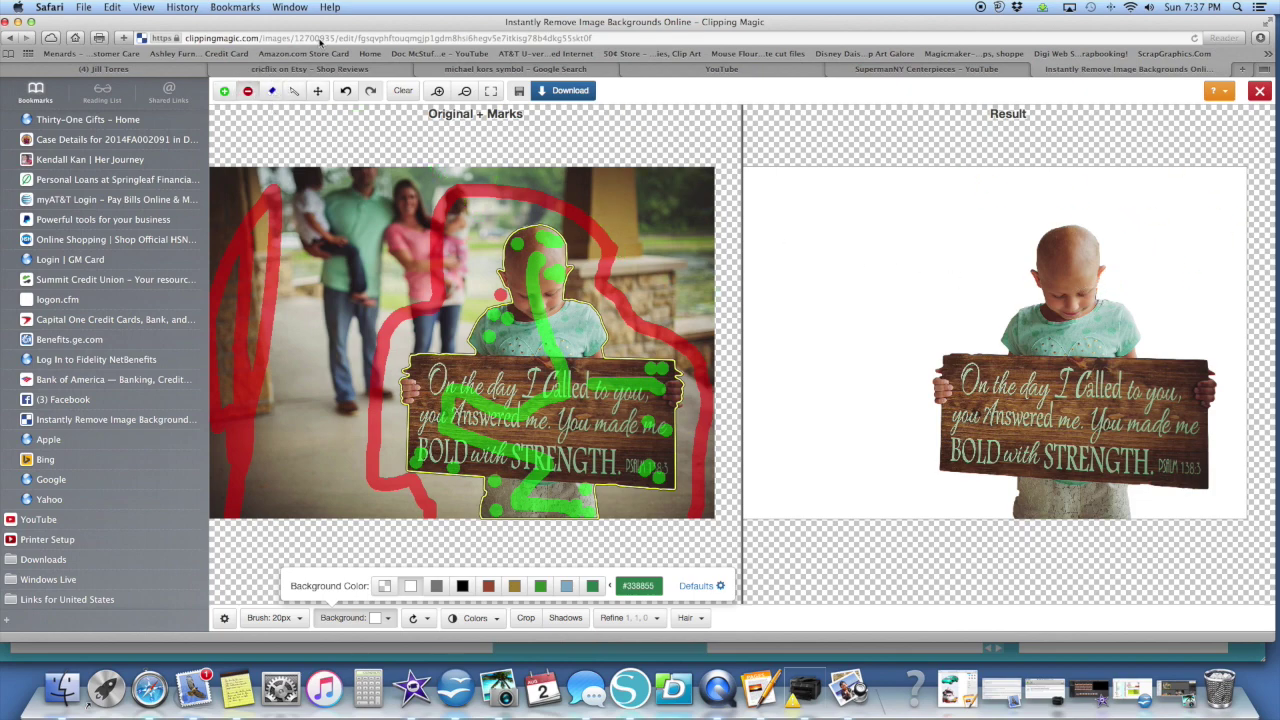
click(248, 92)
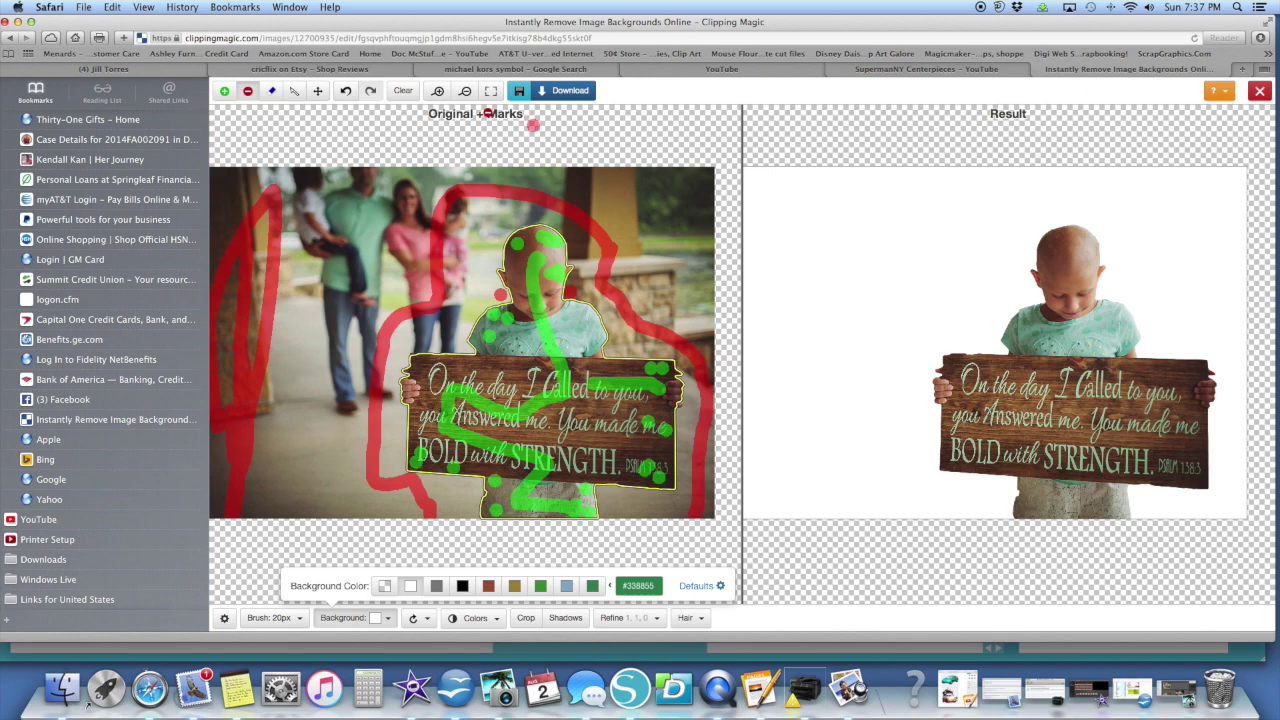
click(224, 91)
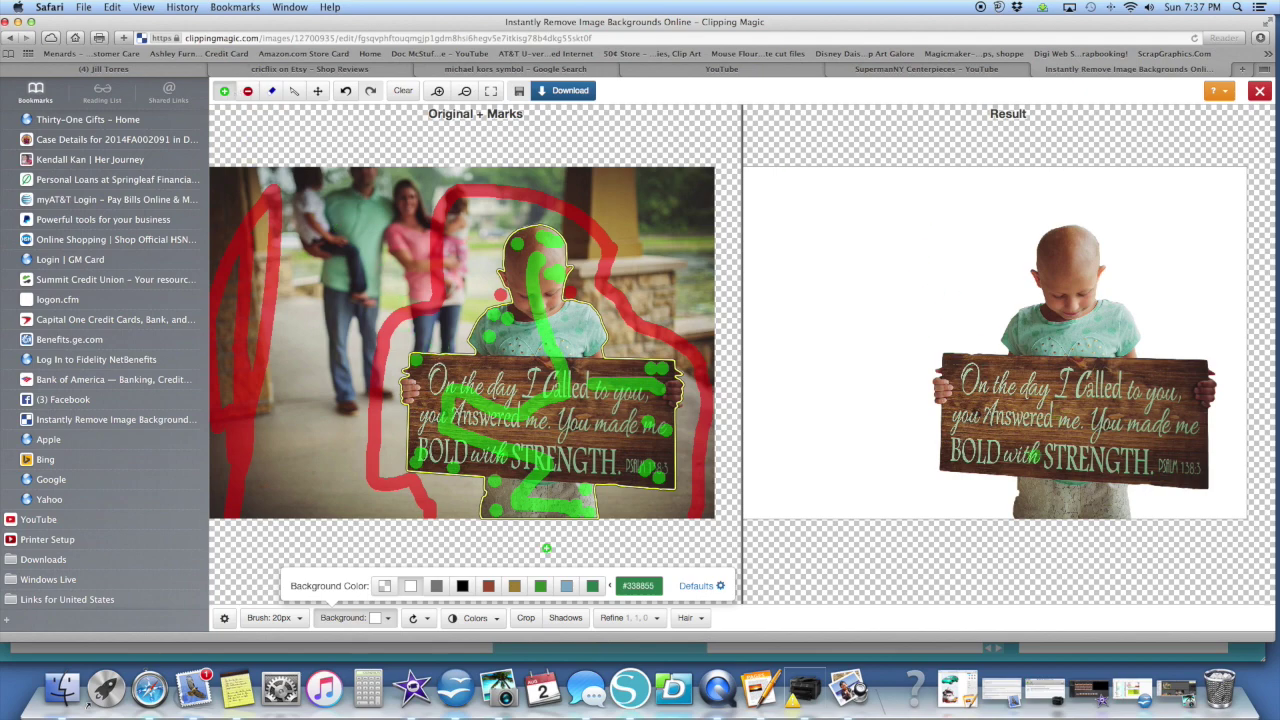
click(495, 499)
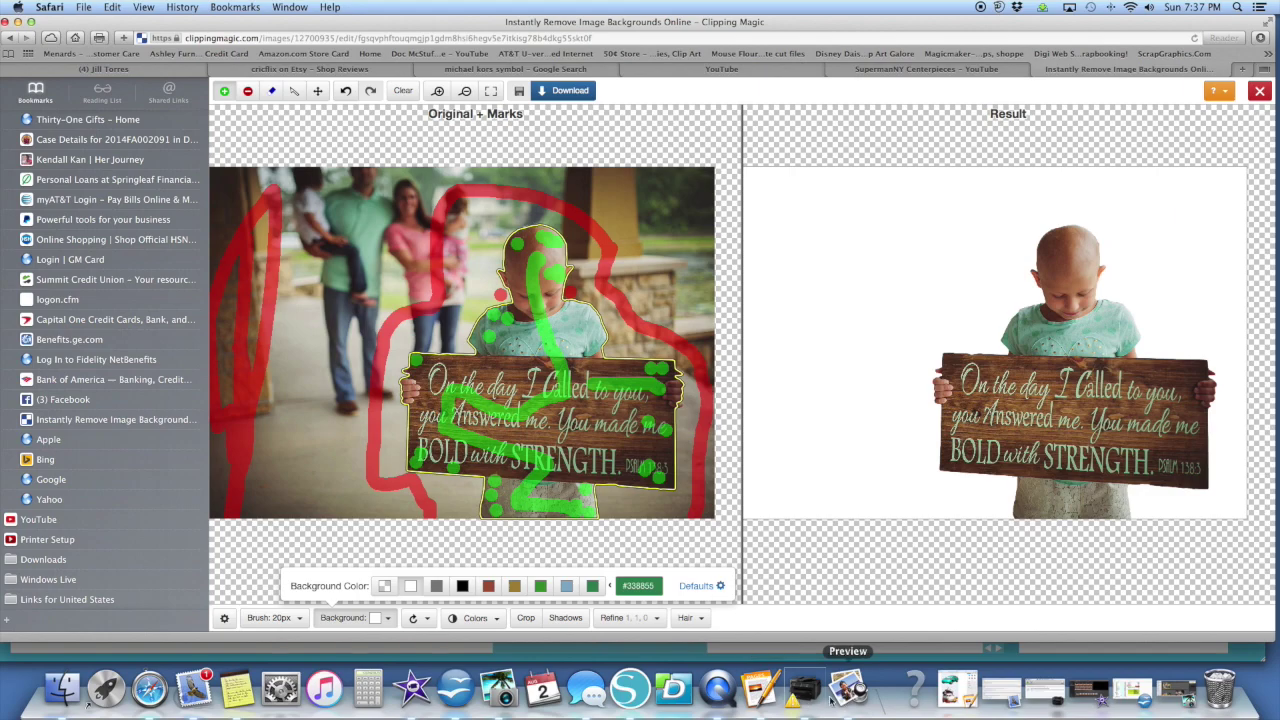
right_click(728, 694)
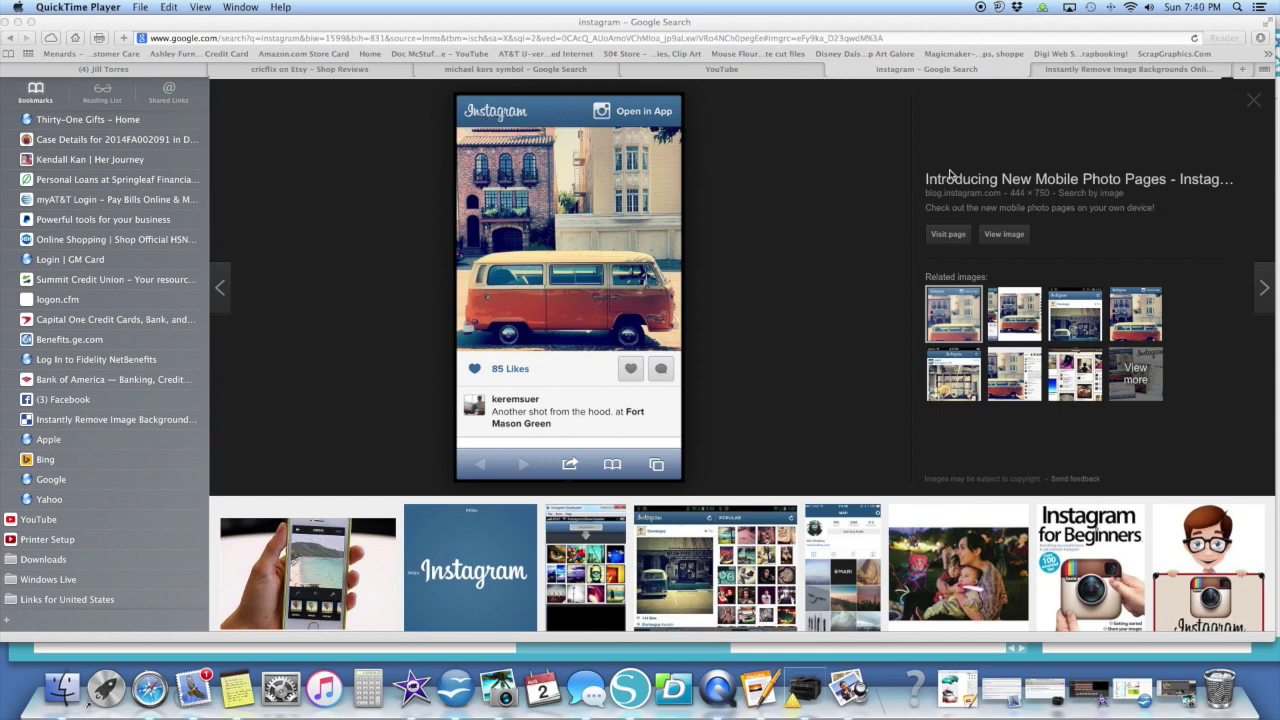
- Look through the Google image results for "instagram" for a screenshot to use as a frame reference
scroll(758, 139, up, 1)
scroll(758, 139, down, 15)
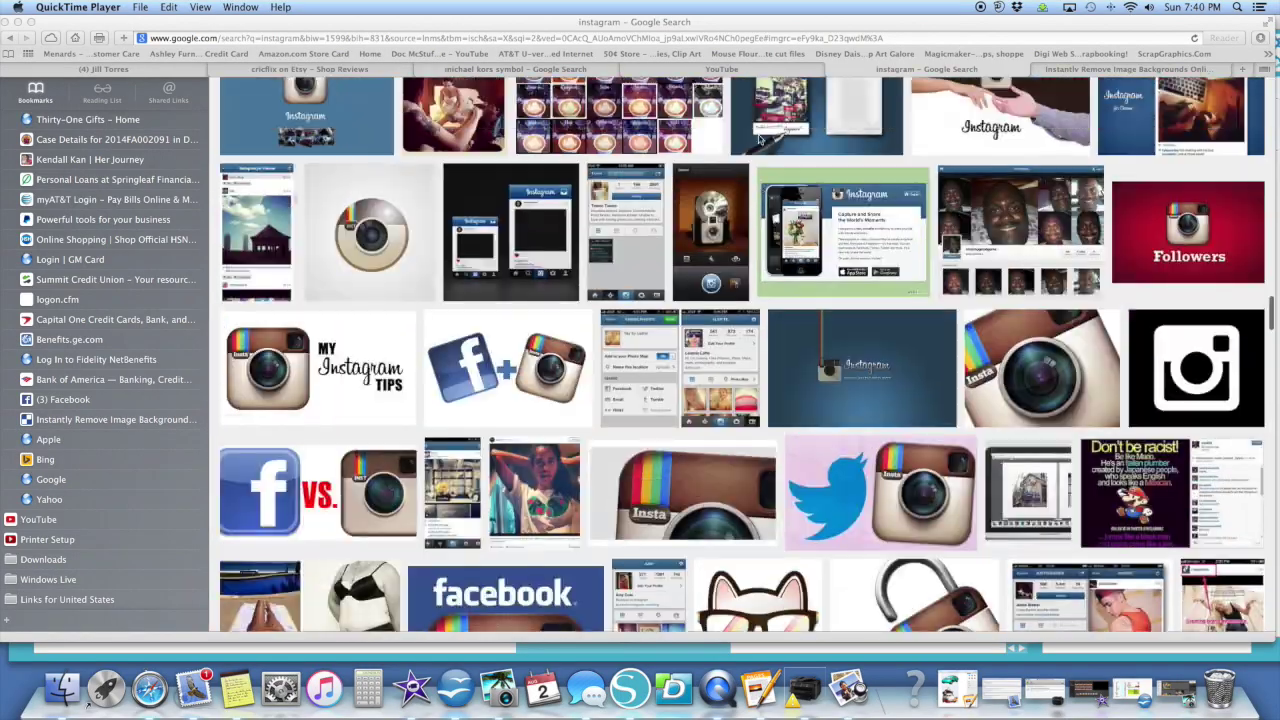
scroll(760, 139, up, 5)
scroll(758, 139, up, 15)
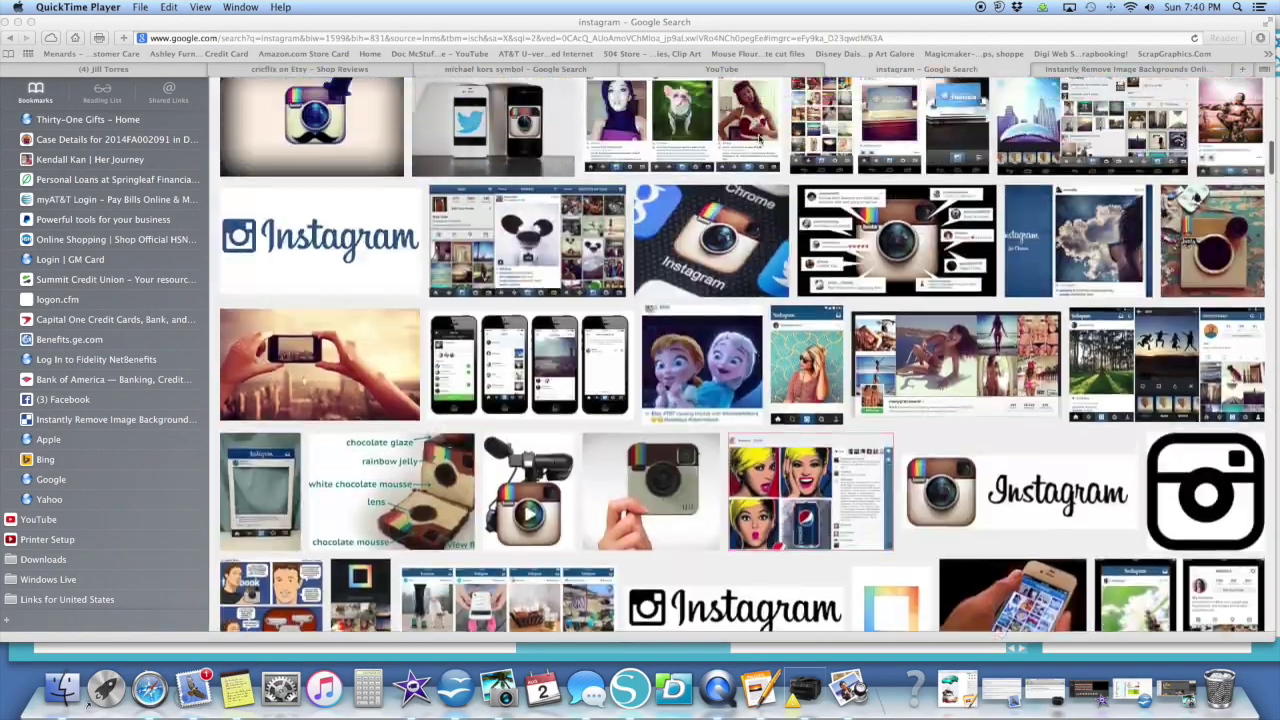
scroll(760, 139, up, 8)
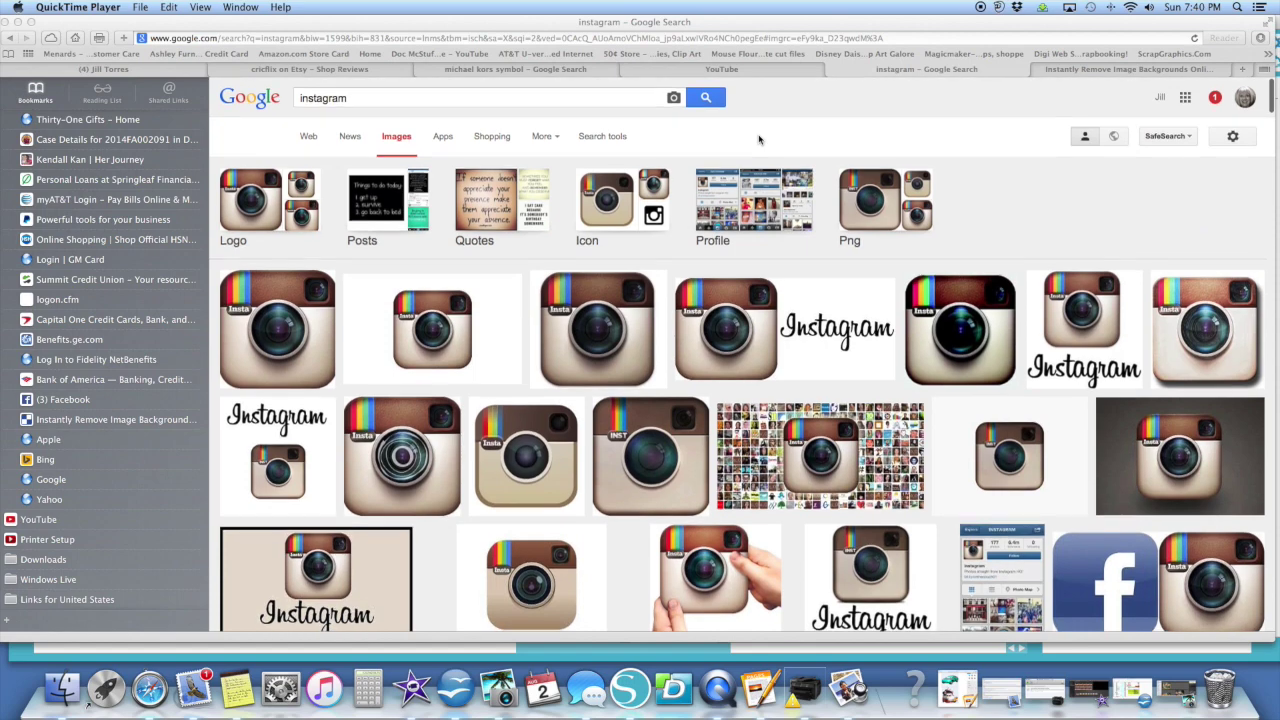
scroll(758, 139, down, 10)
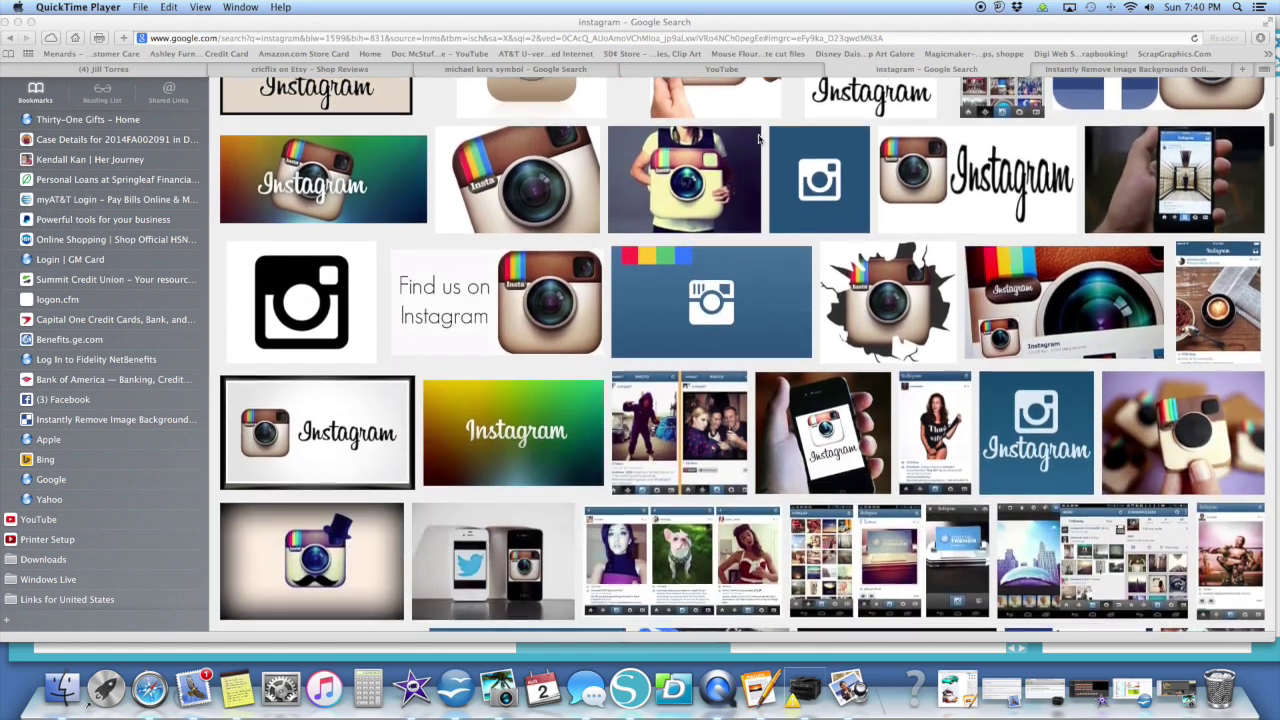
scroll(758, 138, down, 8)
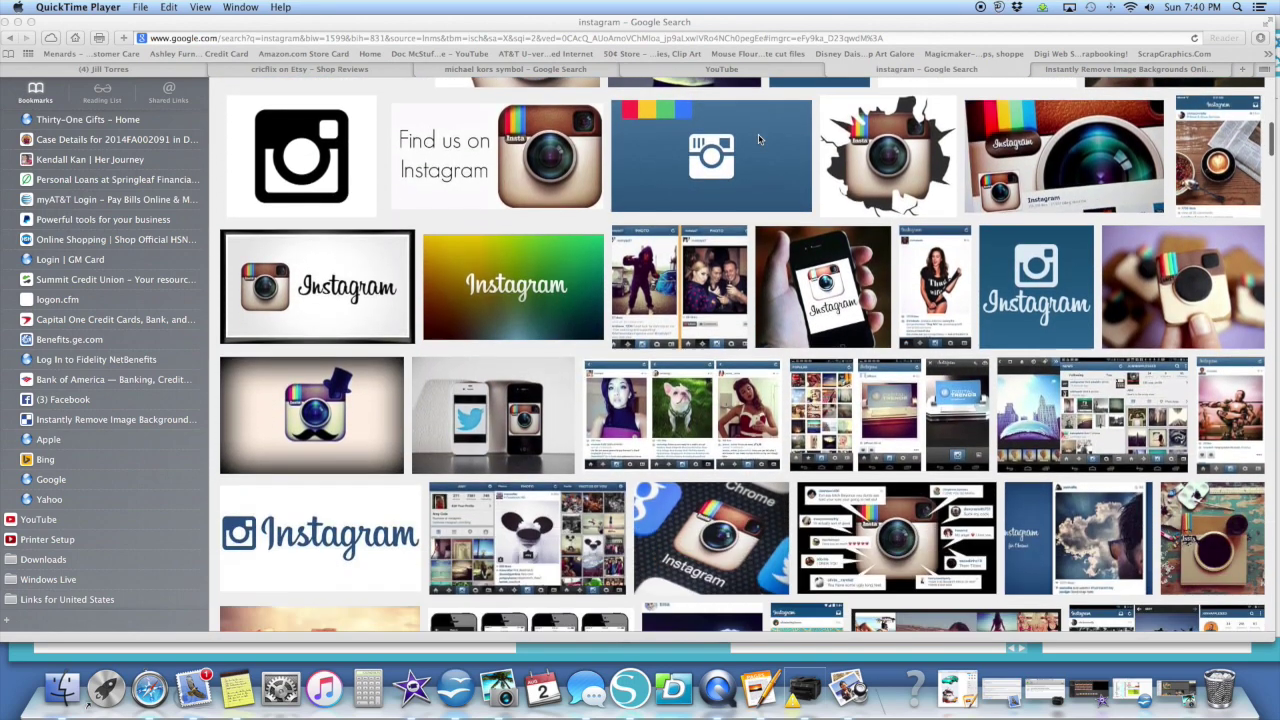
scroll(758, 139, down, 15)
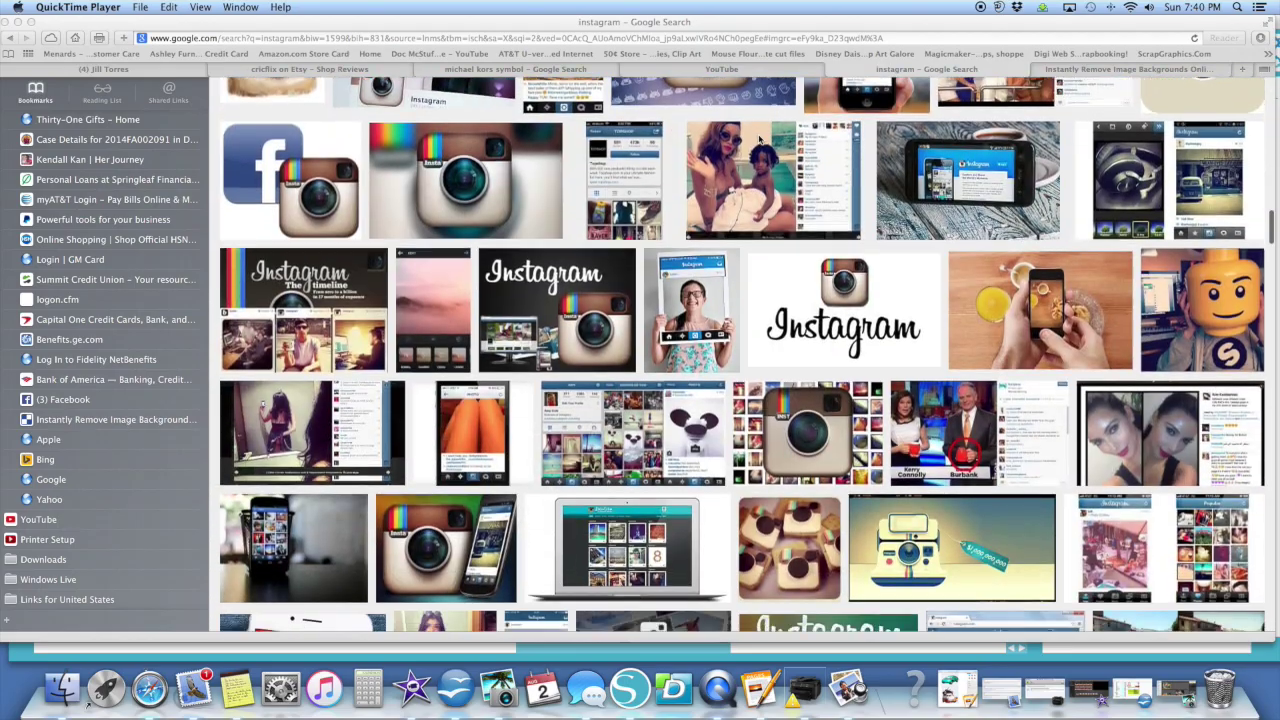
scroll(758, 139, down, 10)
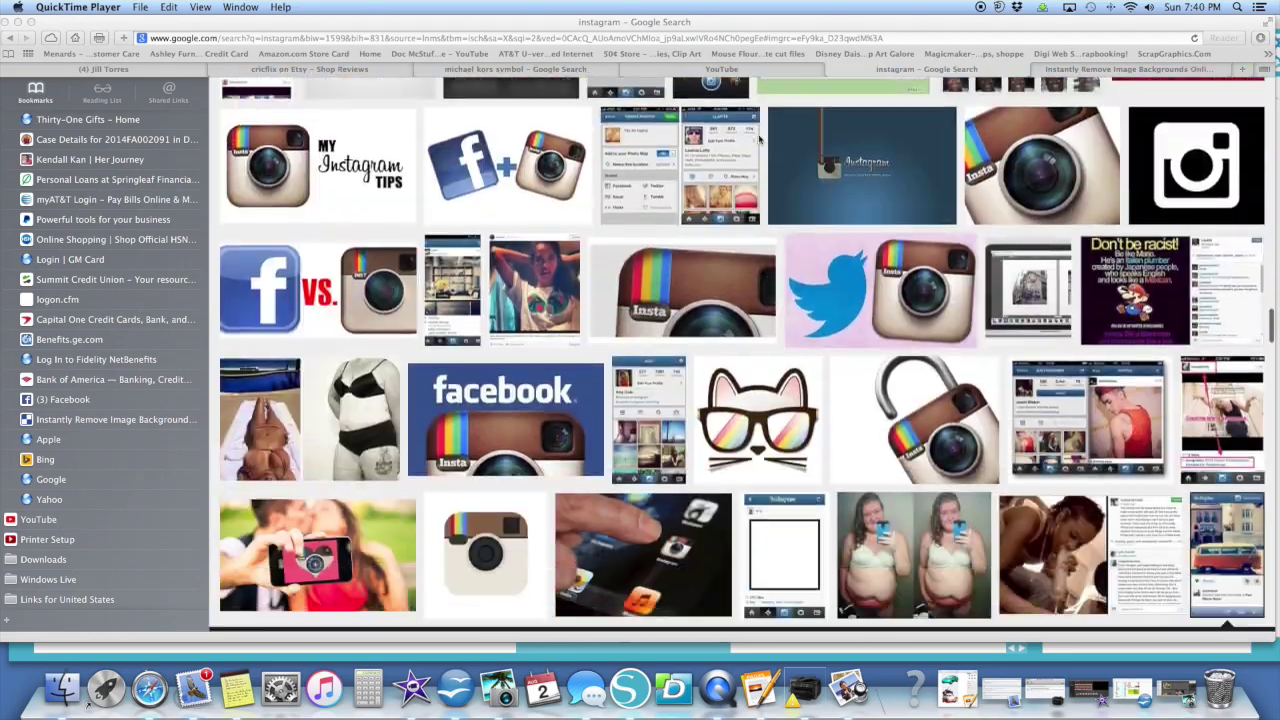
click(758, 139)
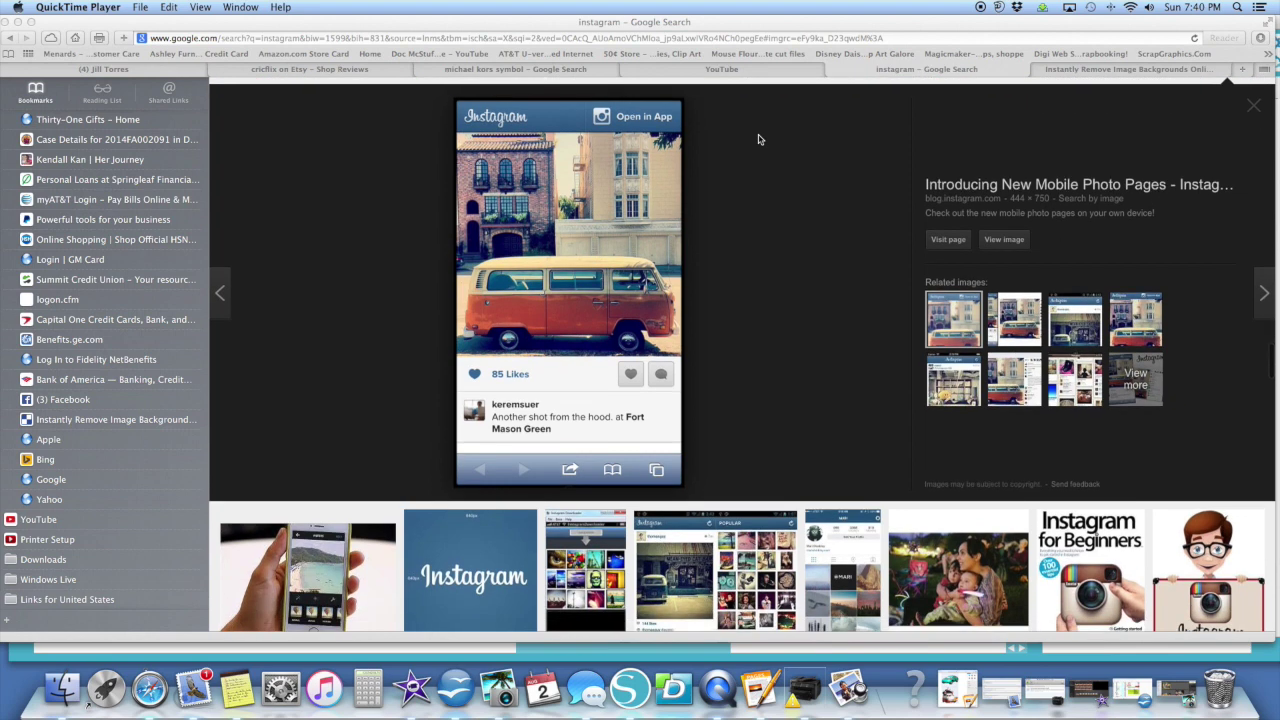
- Open the Instagram screenshot with the orange van in a new tab and copy the image
right_click(559, 227)
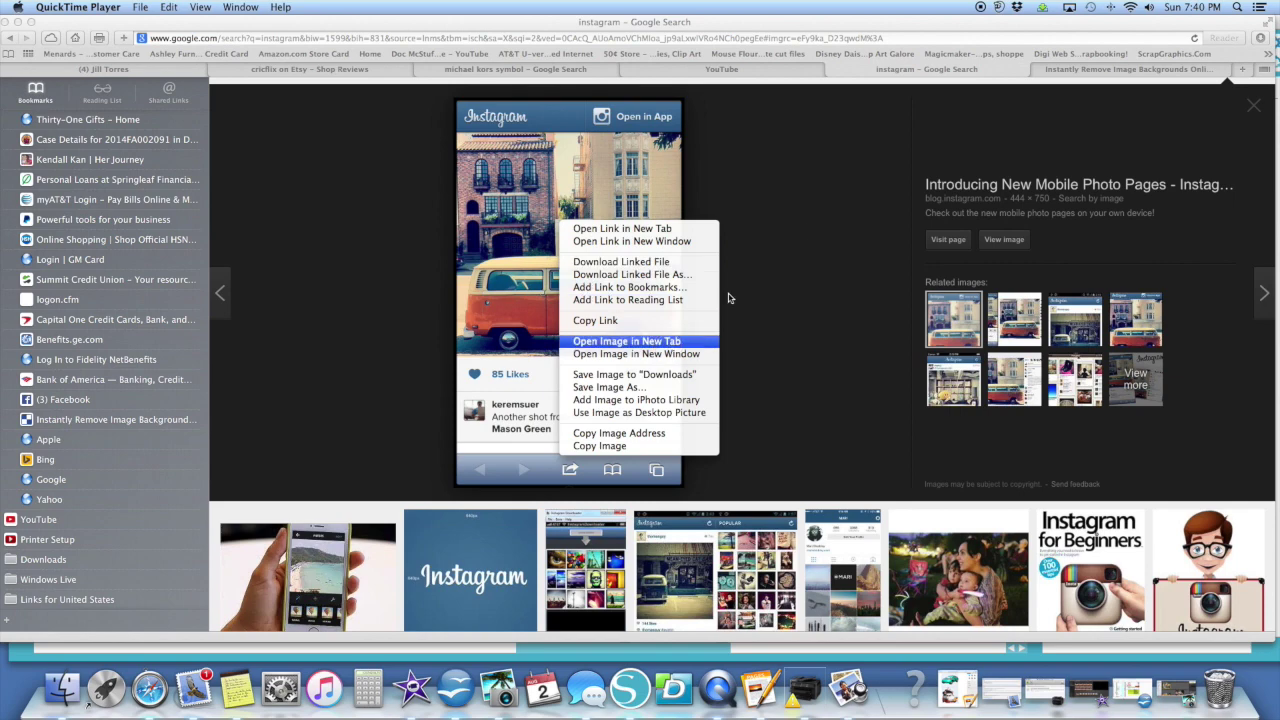
key(Return)
click(990, 72)
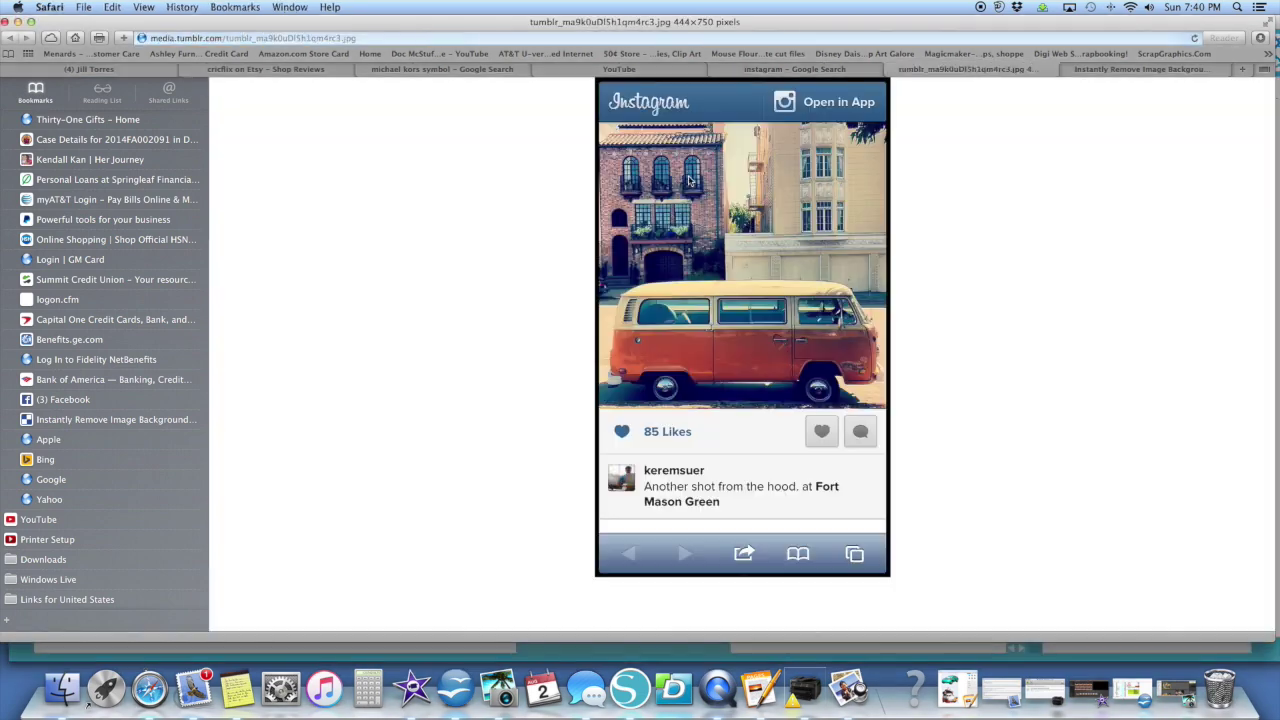
right_click(678, 250)
click(717, 350)
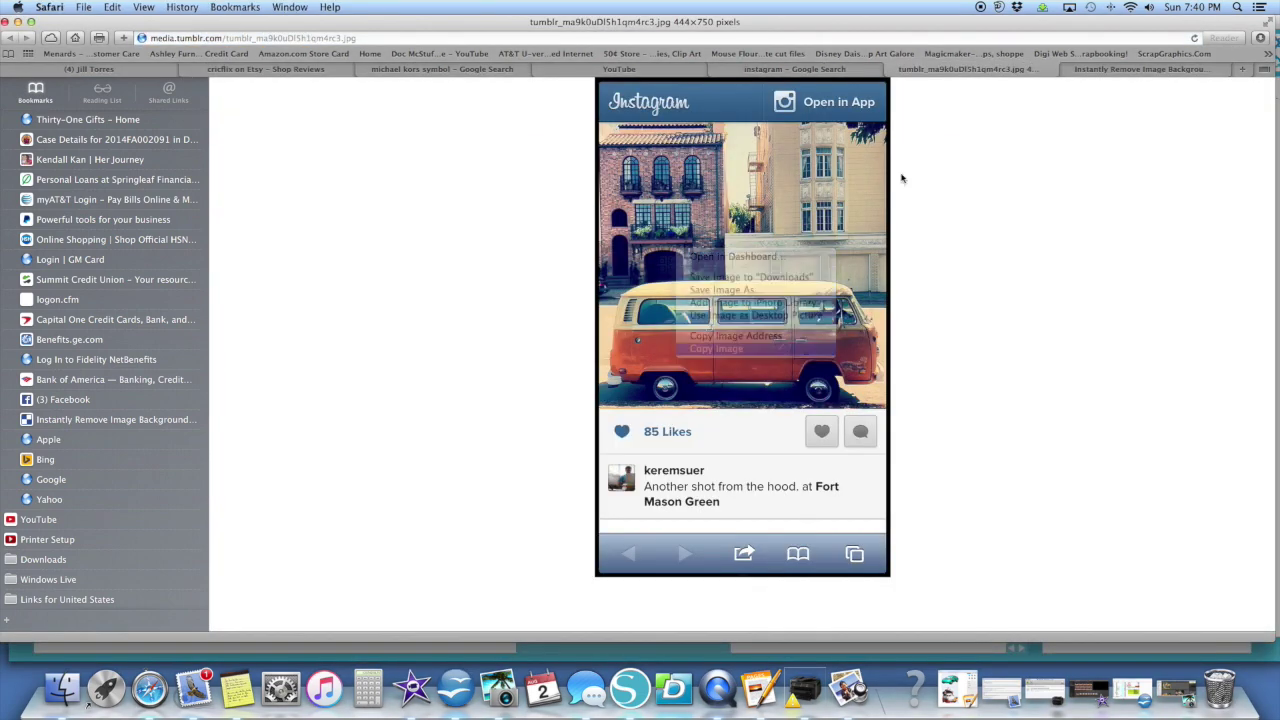
- Switch to Silhouette Studio, paste the copied screenshot and place it beside the Instagram frame design, about 13.9 by 23.6 in
click(631, 696)
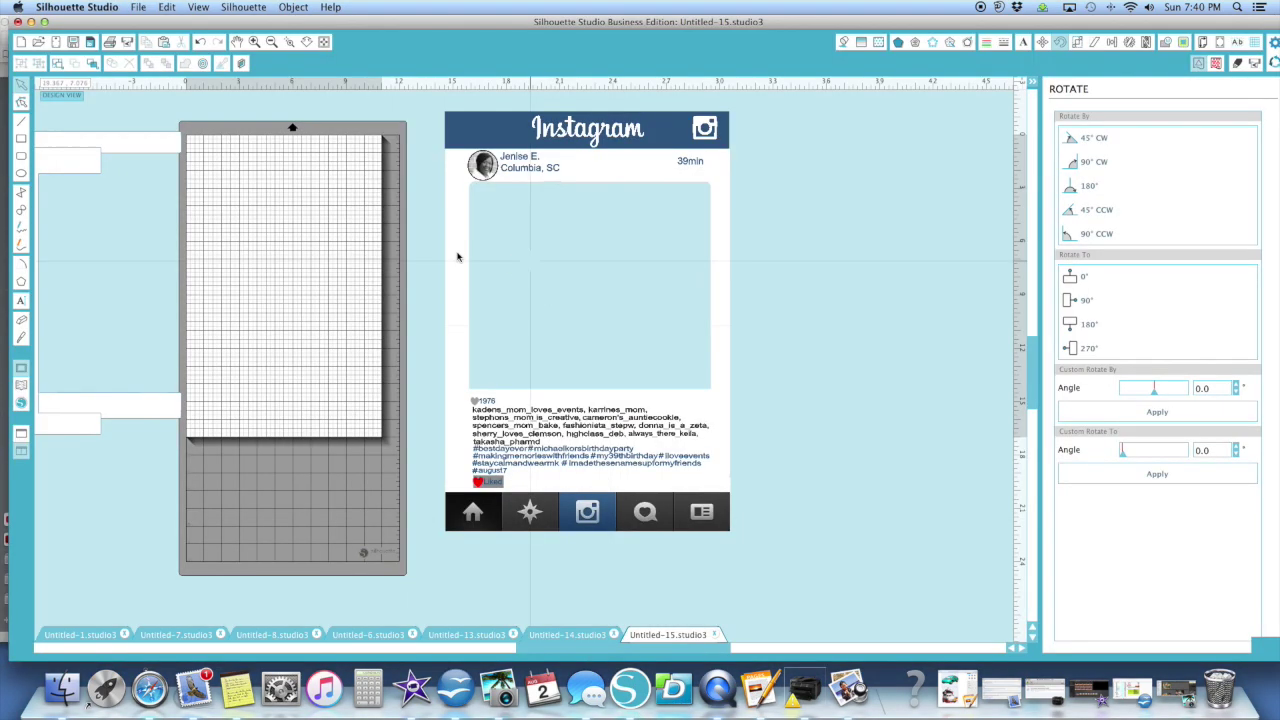
right_click(889, 288)
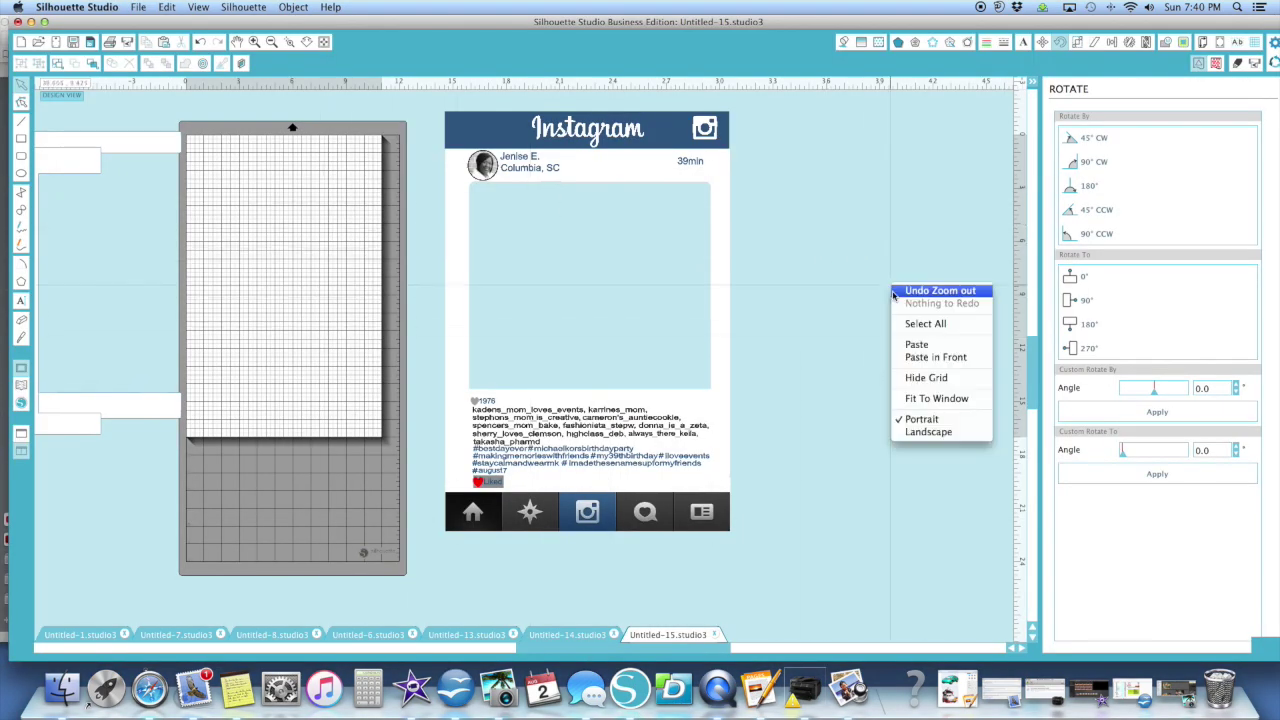
click(907, 345)
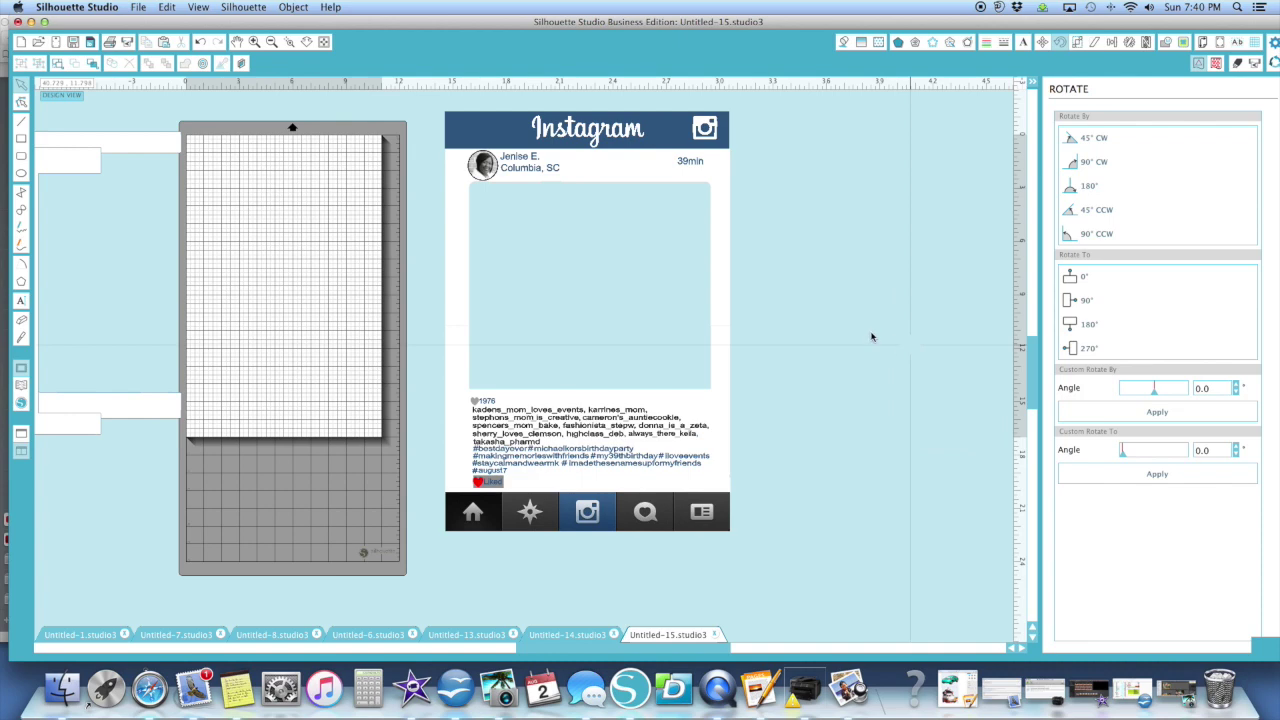
mouse_move(528, 358)
mouse_down()
mouse_move(826, 129)
mouse_move(847, 167)
mouse_up()
click(817, 189)
drag(886, 223, 806, 526)
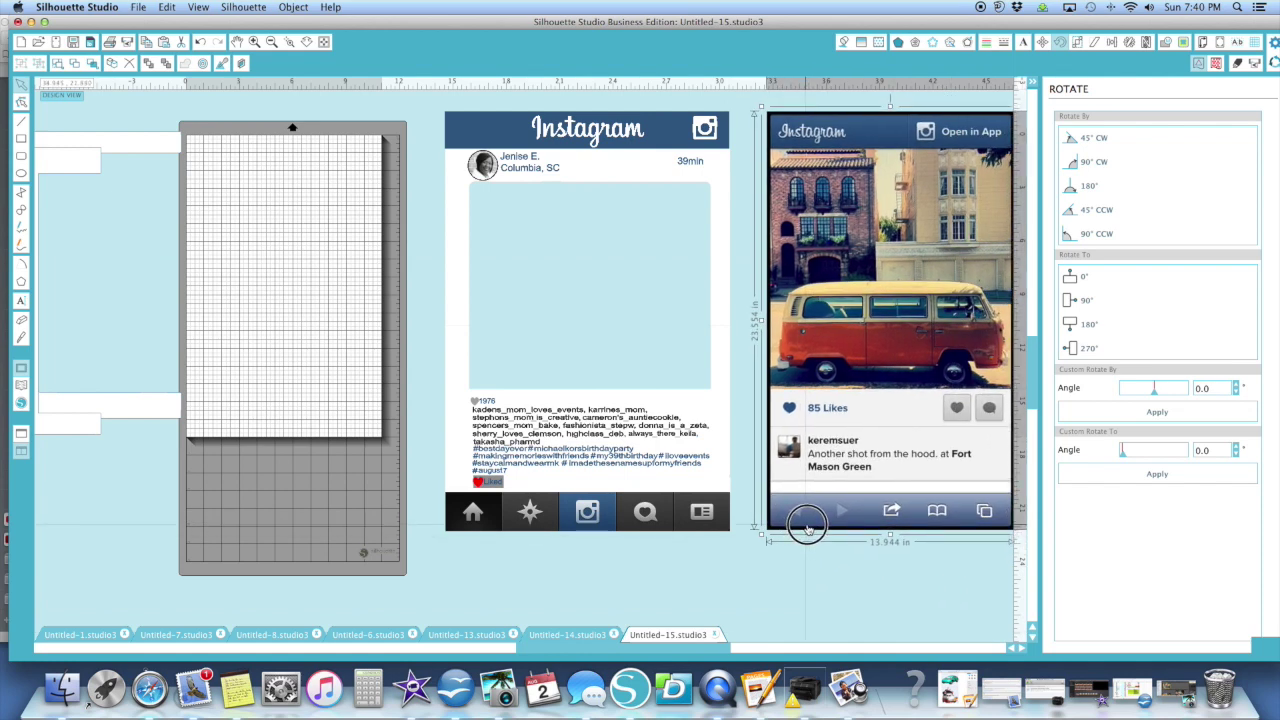
- Move the van screenshot a little farther away from the Instagram frame design to widen the gap between them
scroll(758, 609, right, 5)
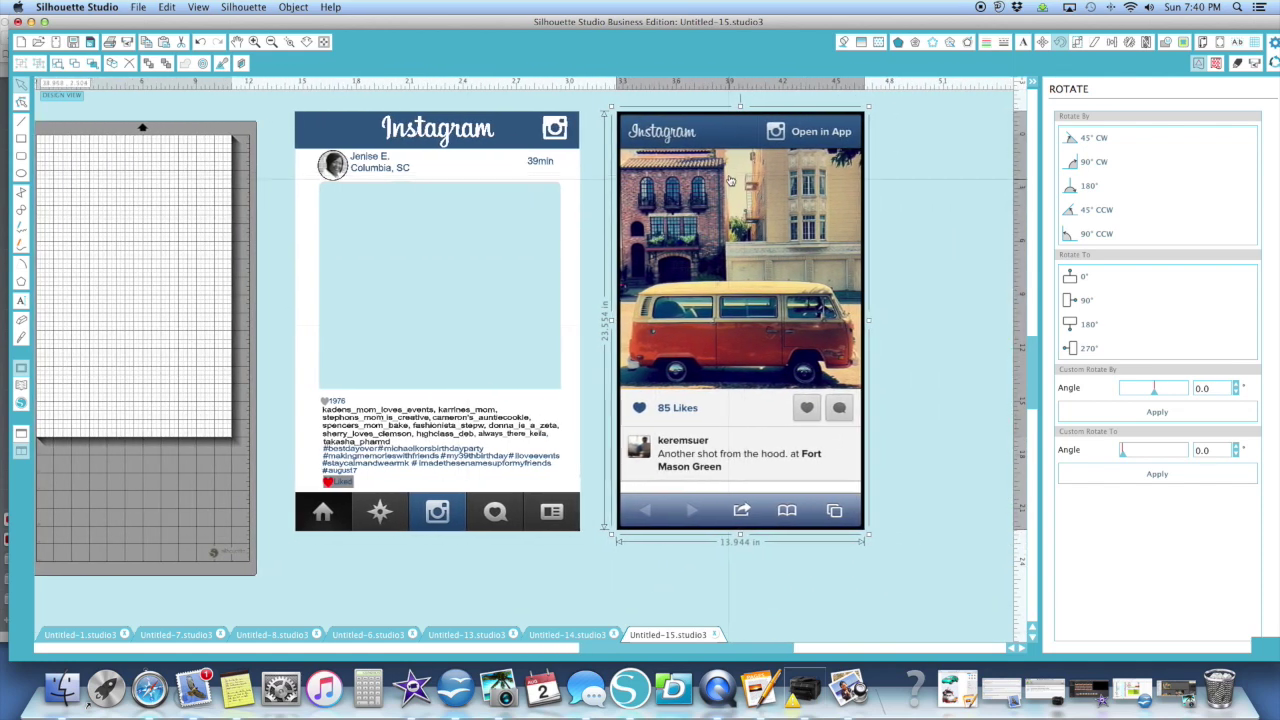
drag(757, 212, 780, 213)
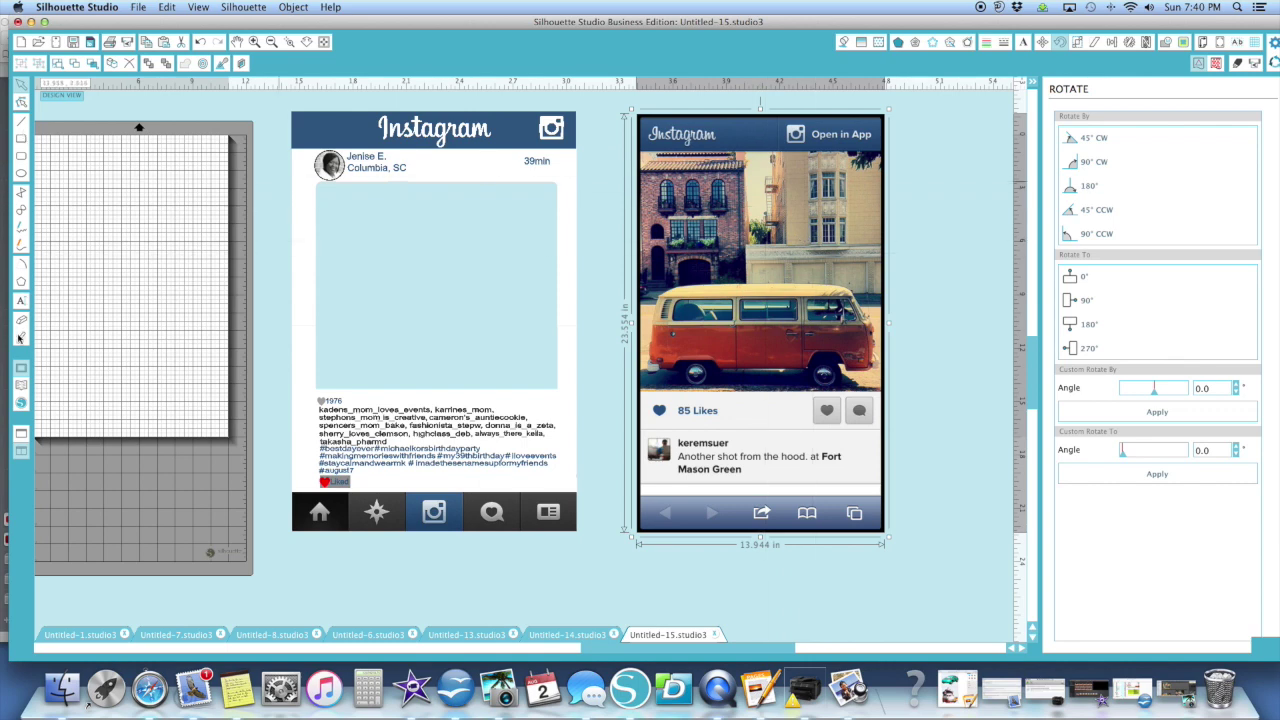
scroll(292, 190, left, 1)
click(343, 116)
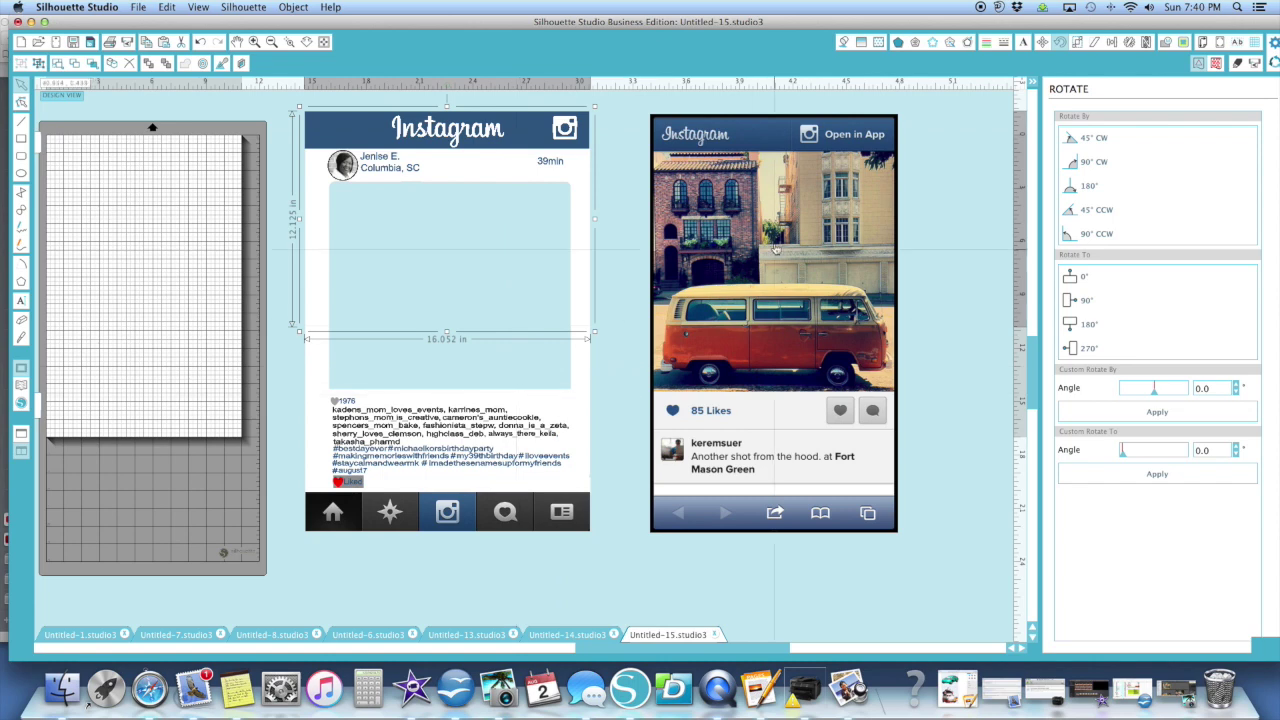
drag(761, 218, 794, 218)
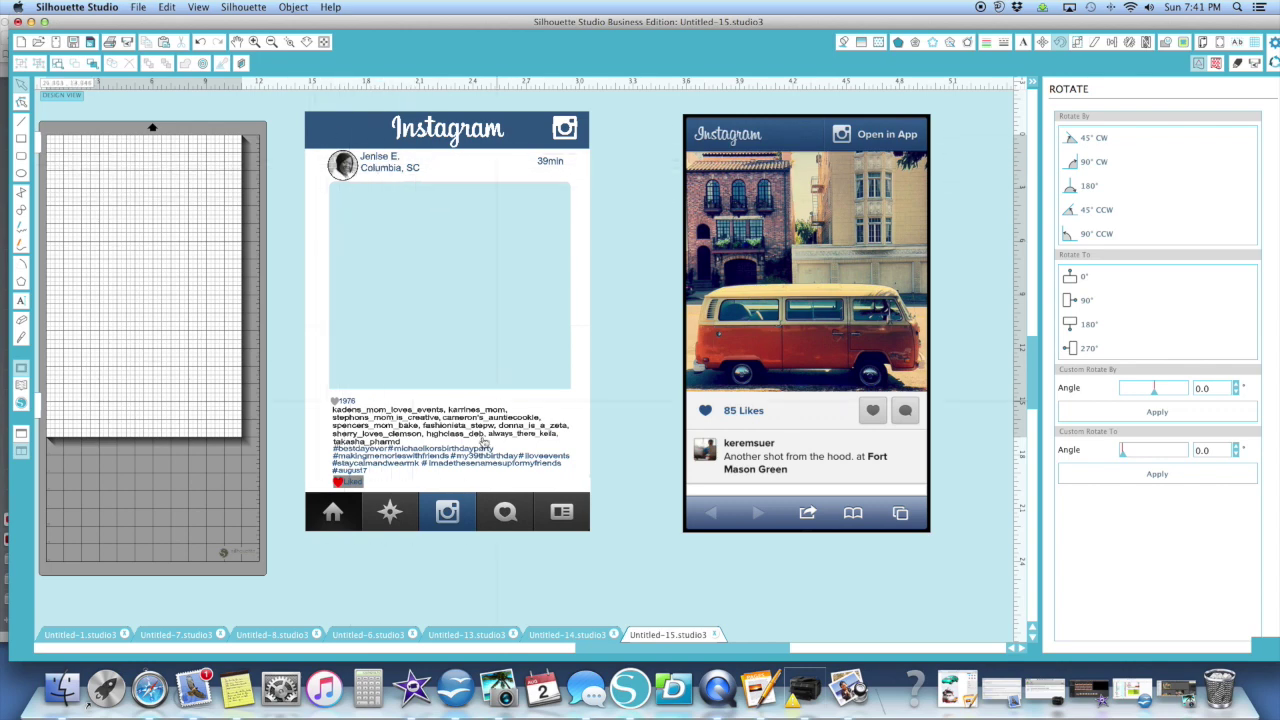
scroll(333, 409, down, 3)
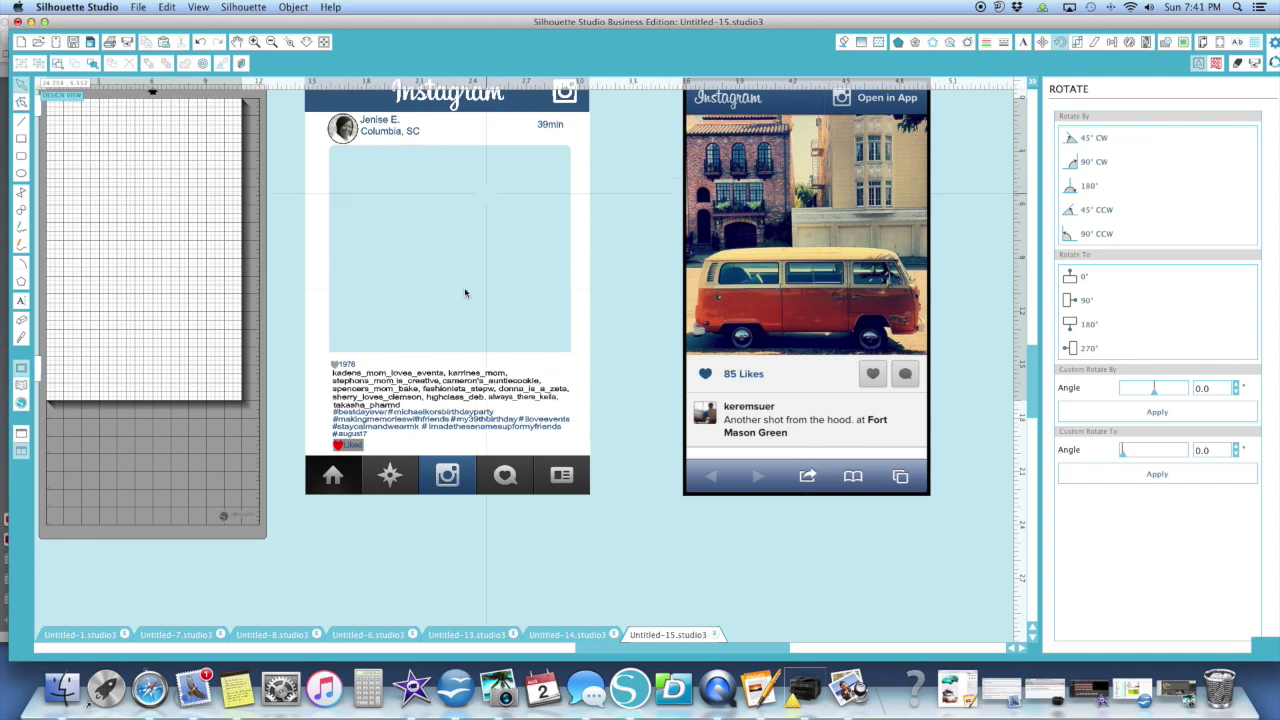
scroll(368, 381, down, 2)
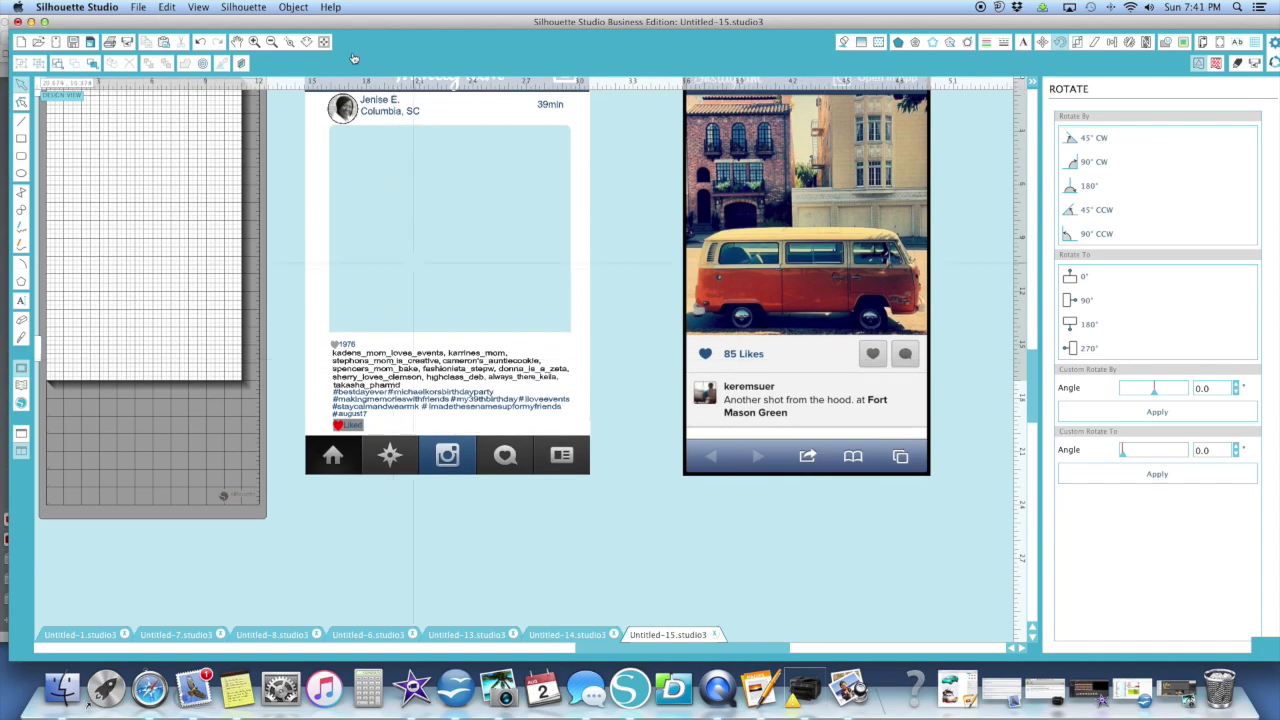
- Move the lower half of the Instagram frame design down, away from the upper half
click(254, 42)
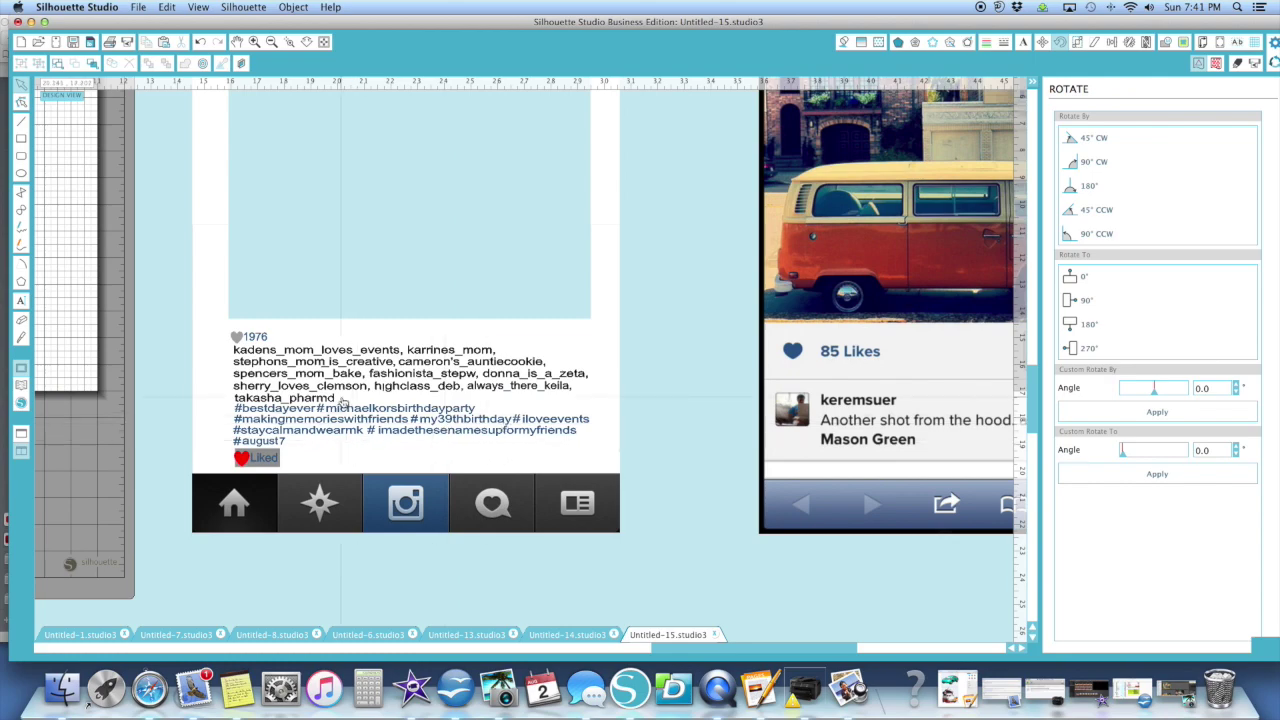
scroll(343, 401, up, 2)
click(271, 42)
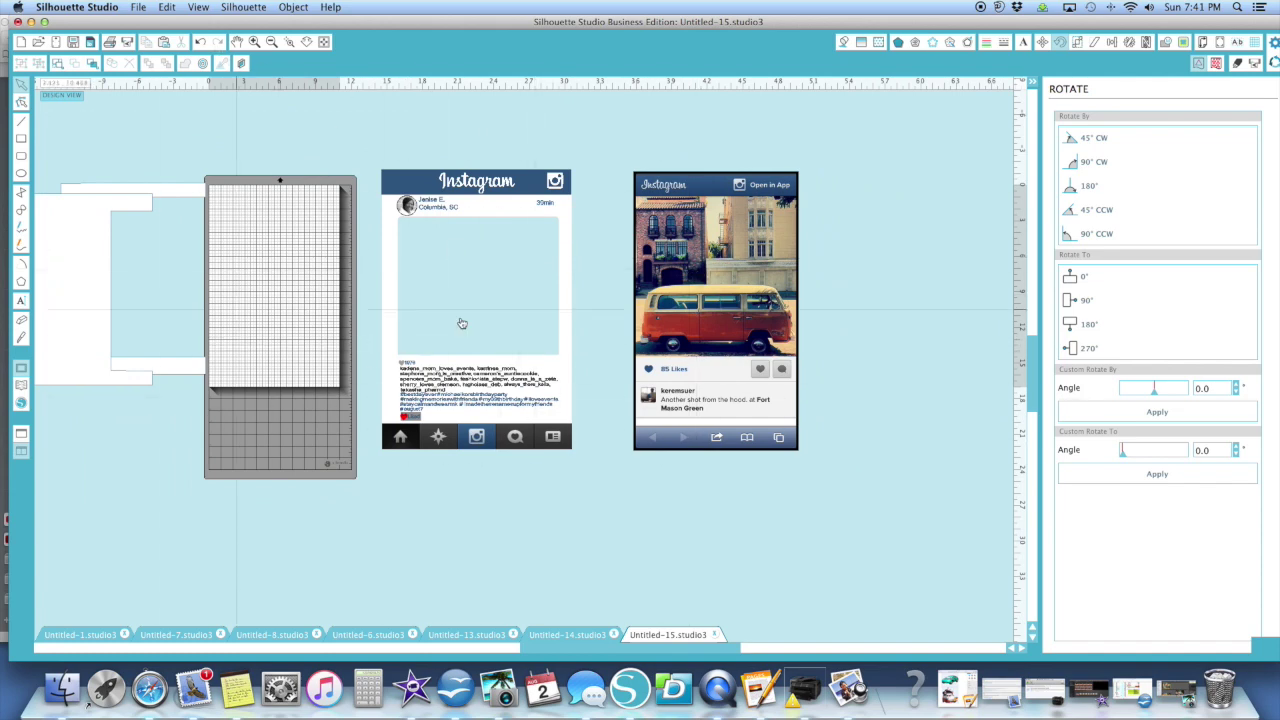
drag(542, 404, 543, 482)
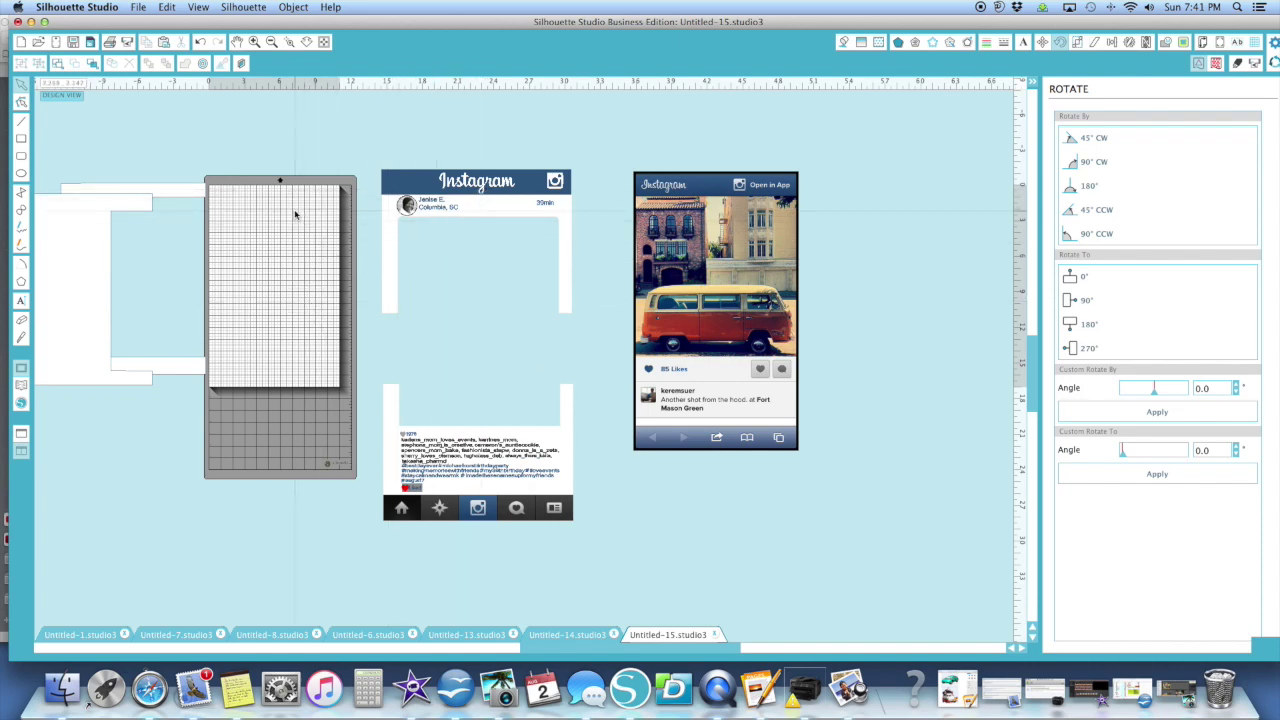
- Rotate the upper half of the frame design 90° clockwise and move it
click(527, 230)
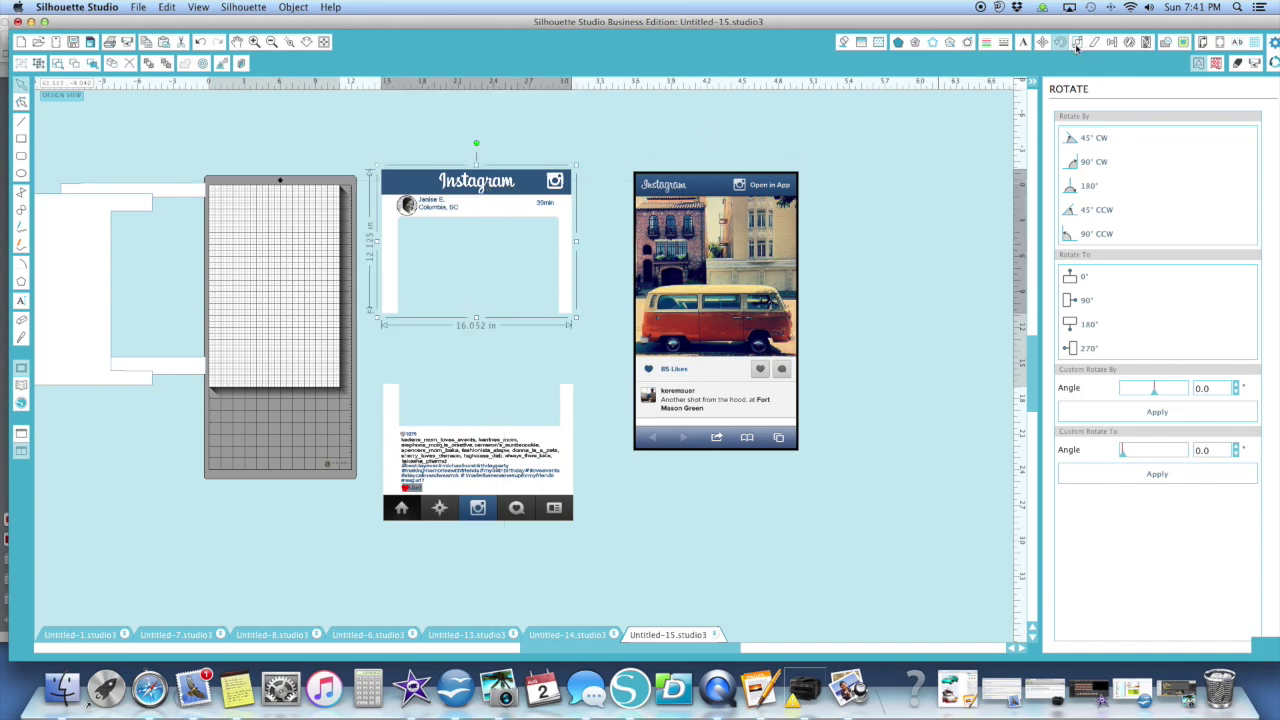
click(1092, 161)
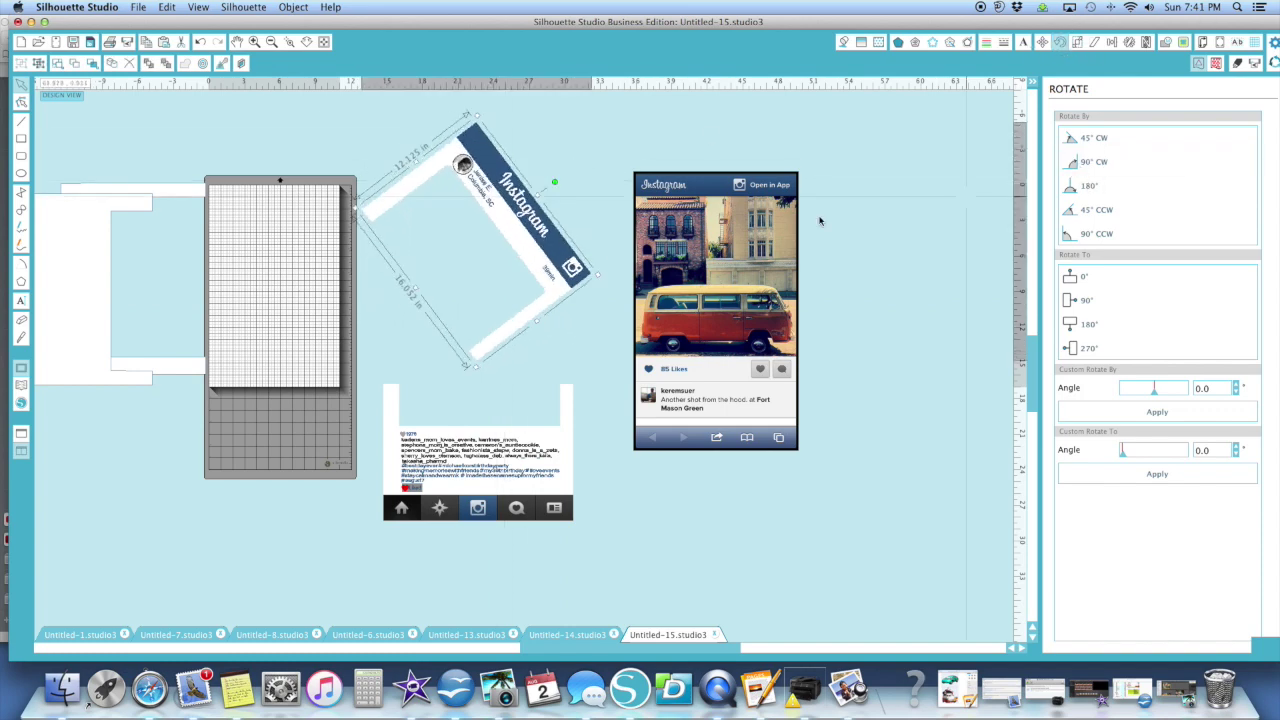
drag(395, 335, 495, 267)
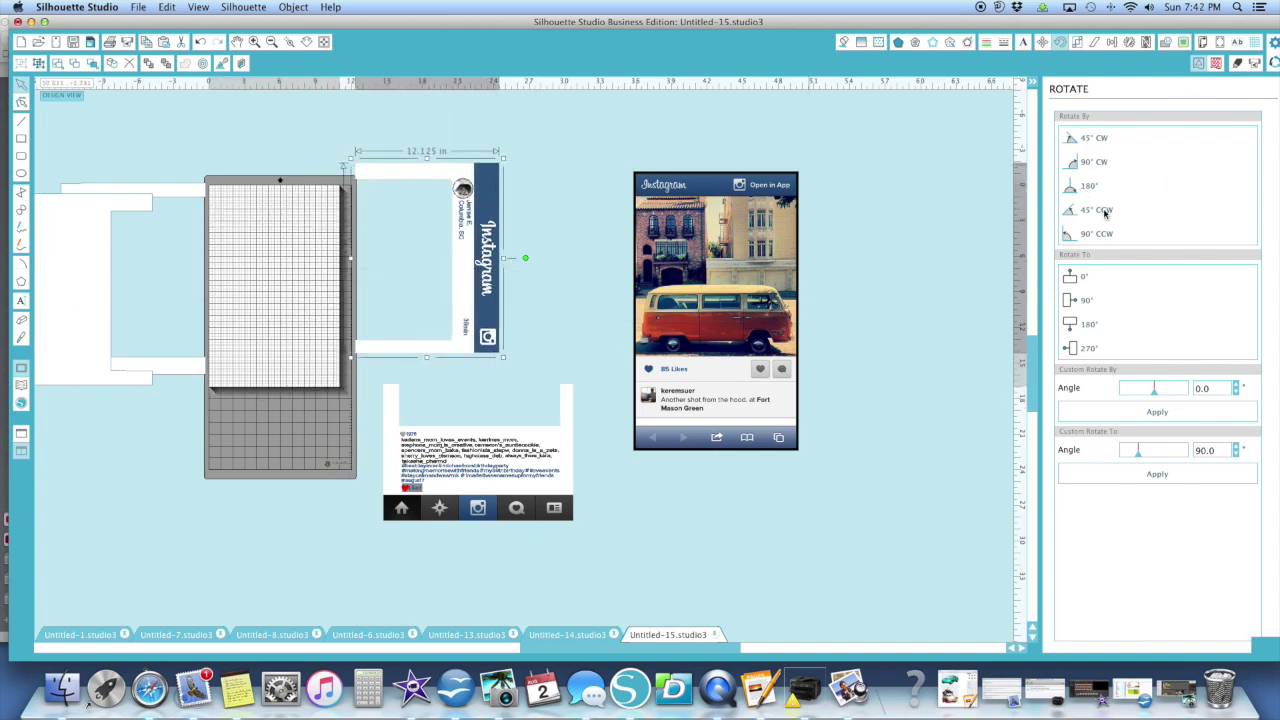
- Undo the upper half's move and rotation, and bring the lower half back up against it
key(super+z)
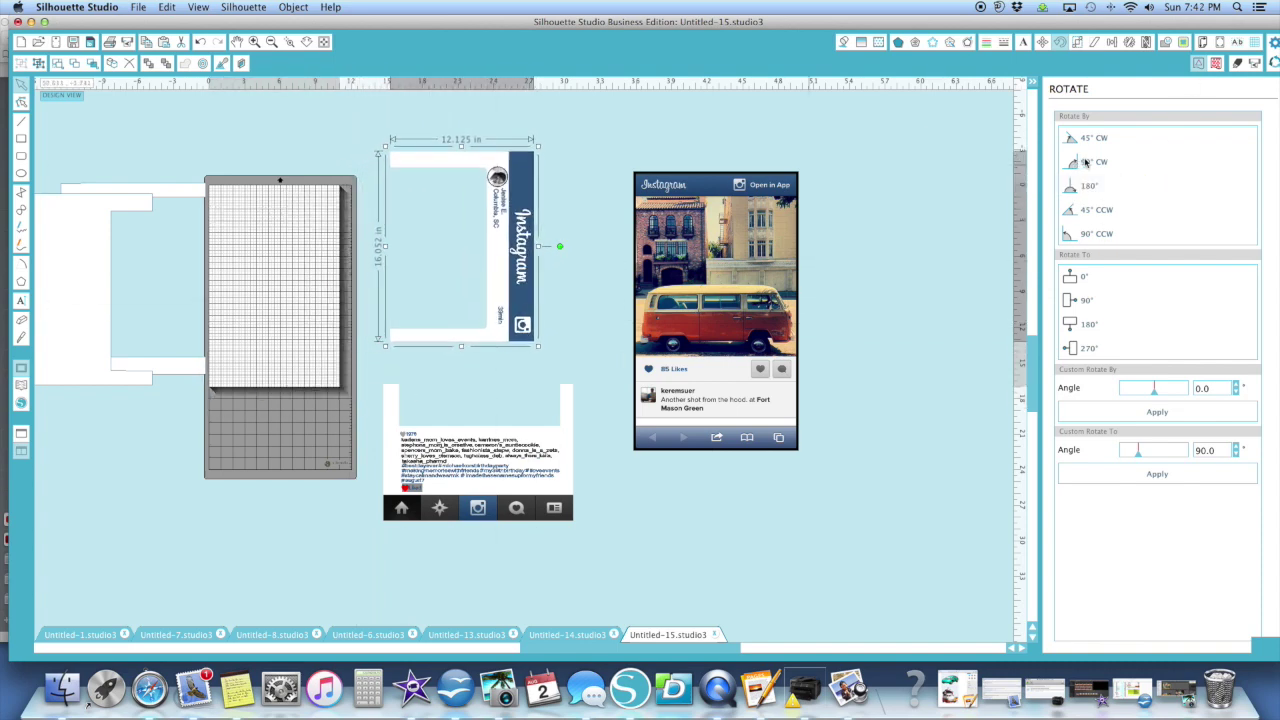
key(super+z)
drag(565, 510, 554, 434)
click(517, 289)
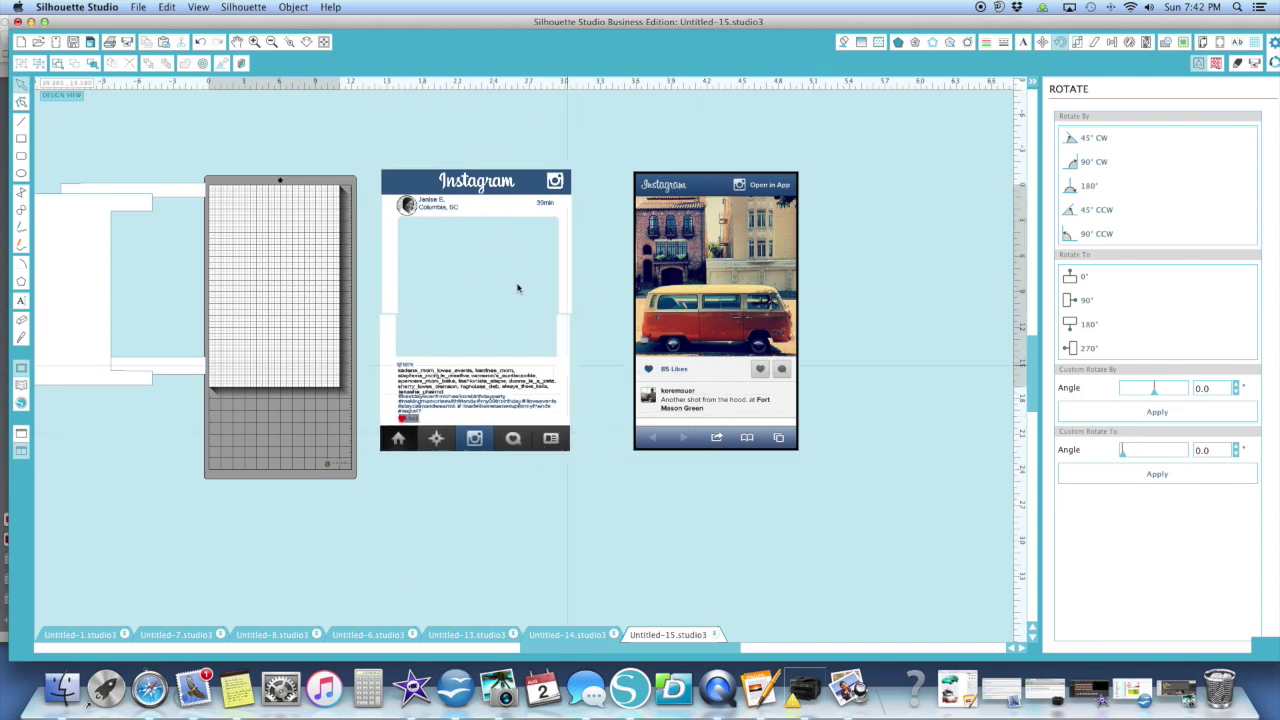
- Ungroup the upper half of the frame and move its blue and white background over to the cutting mat, away from the lettering
click(484, 220)
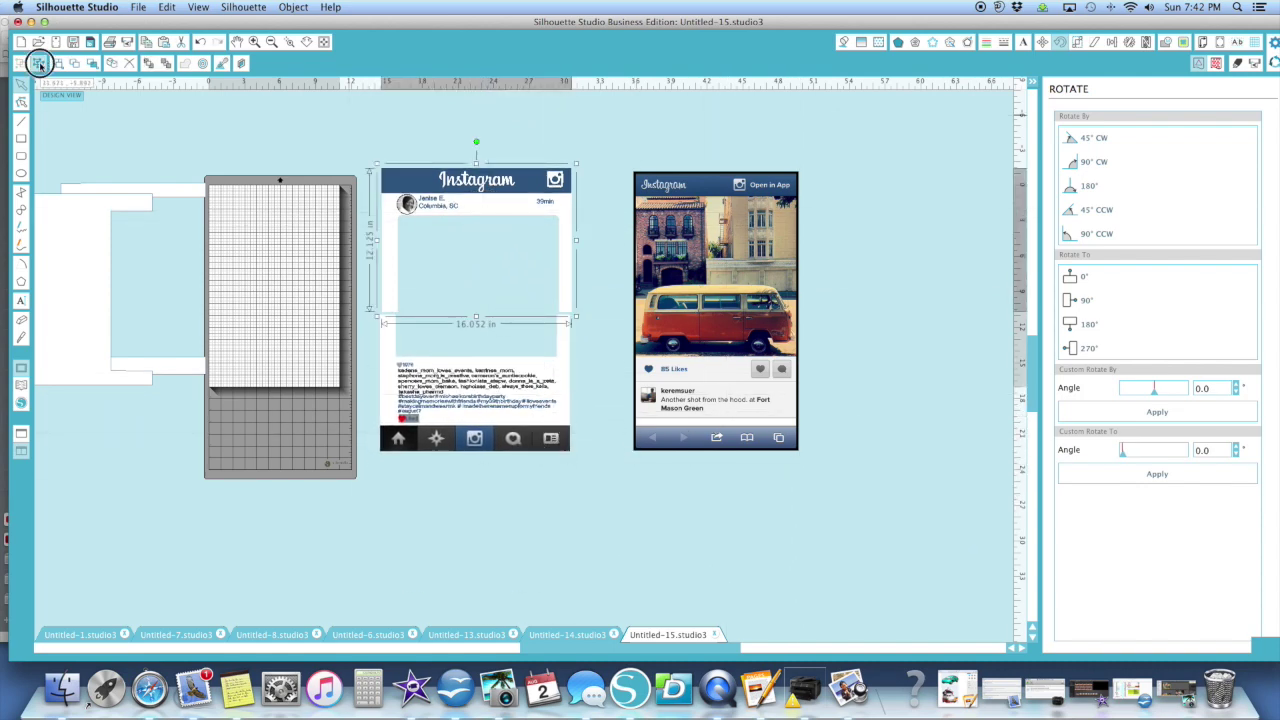
click(40, 65)
click(554, 128)
drag(517, 174, 251, 120)
click(517, 182)
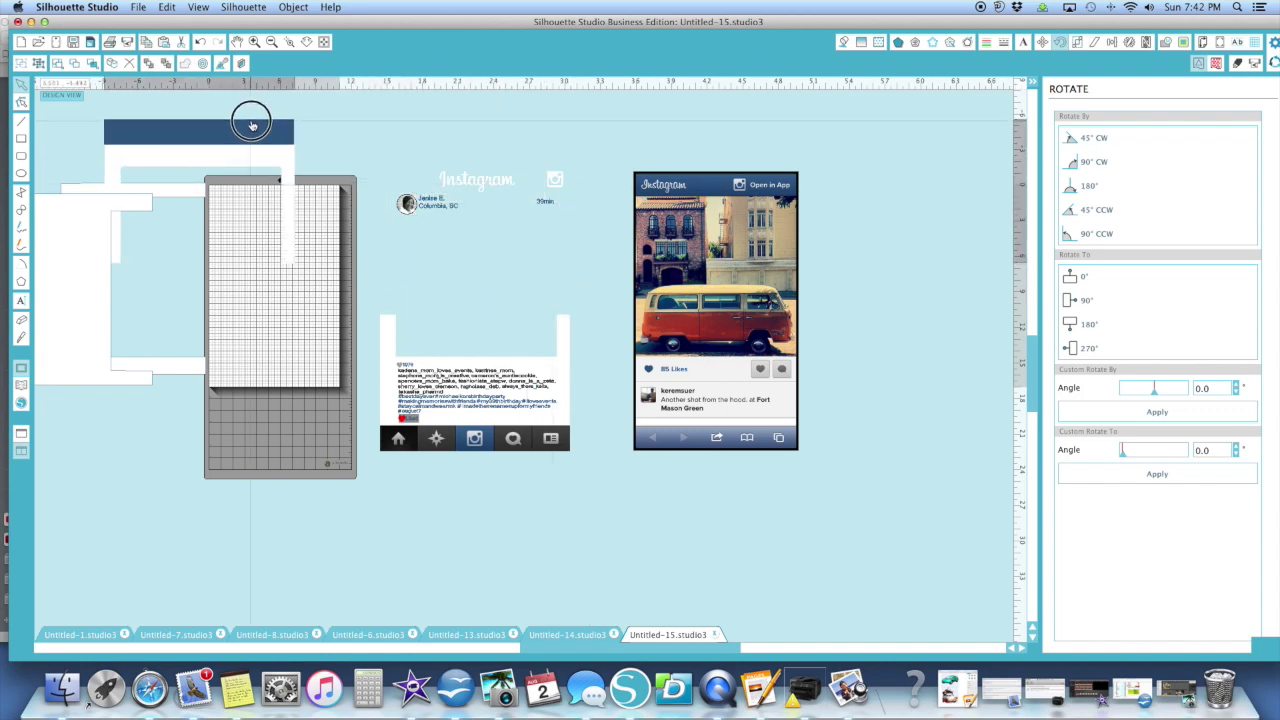
- Ungroup the background, move the white upper frame piece above the van screenshot and place the blue header bar beside the screenshot
click(41, 66)
drag(213, 140, 767, 137)
click(235, 204)
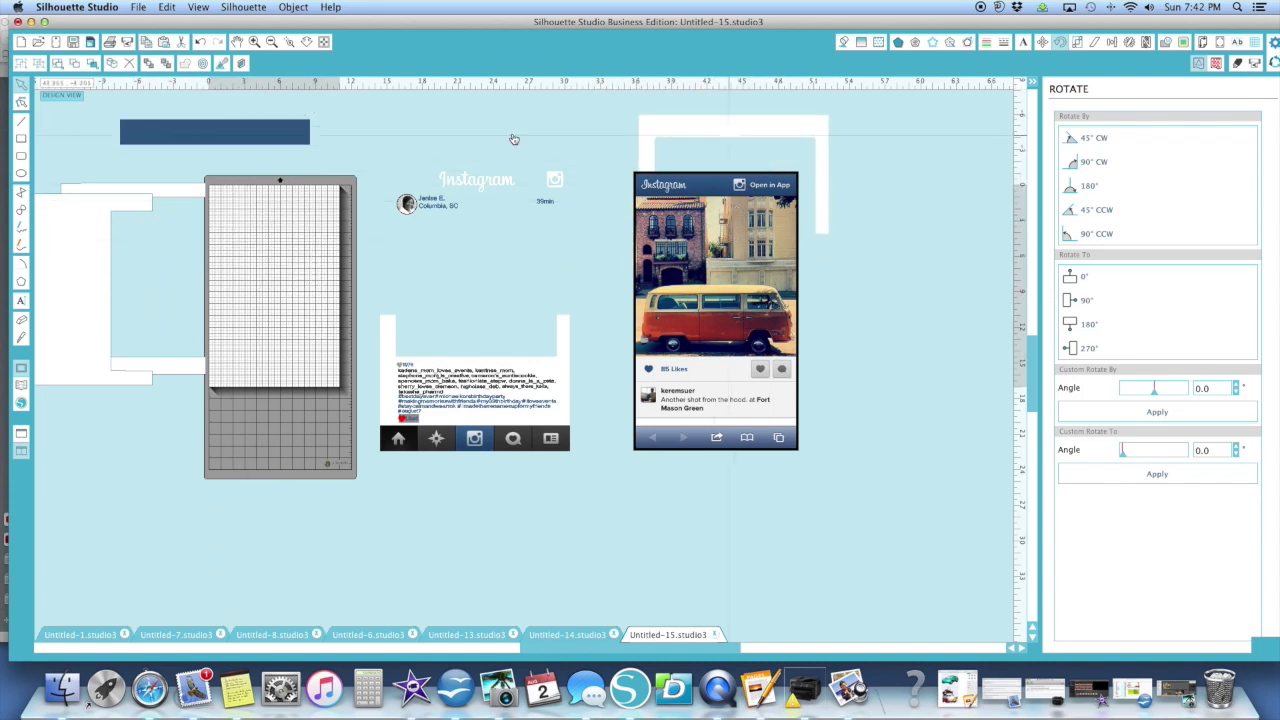
click(307, 138)
drag(307, 138, 809, 112)
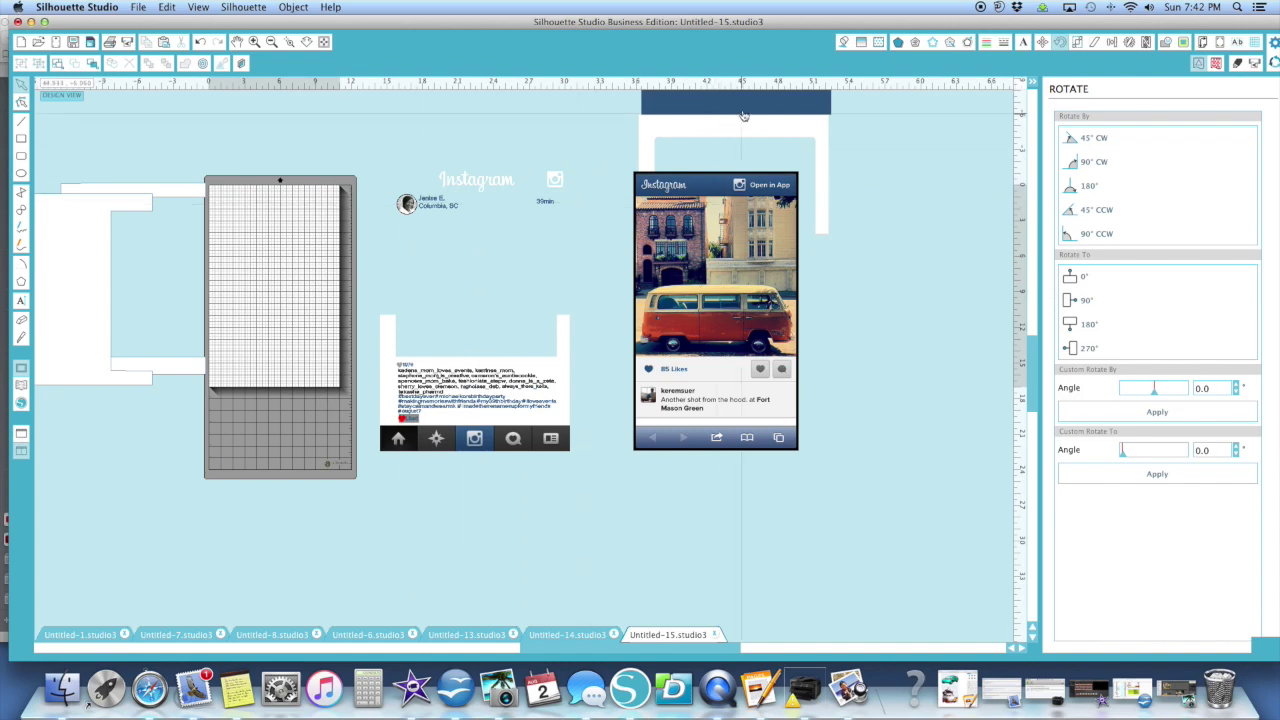
drag(756, 102, 908, 303)
- Ungroup the lower half, spread out its caption text, icon bar and white piece, and move the van screenshot over the cutting mat
click(519, 428)
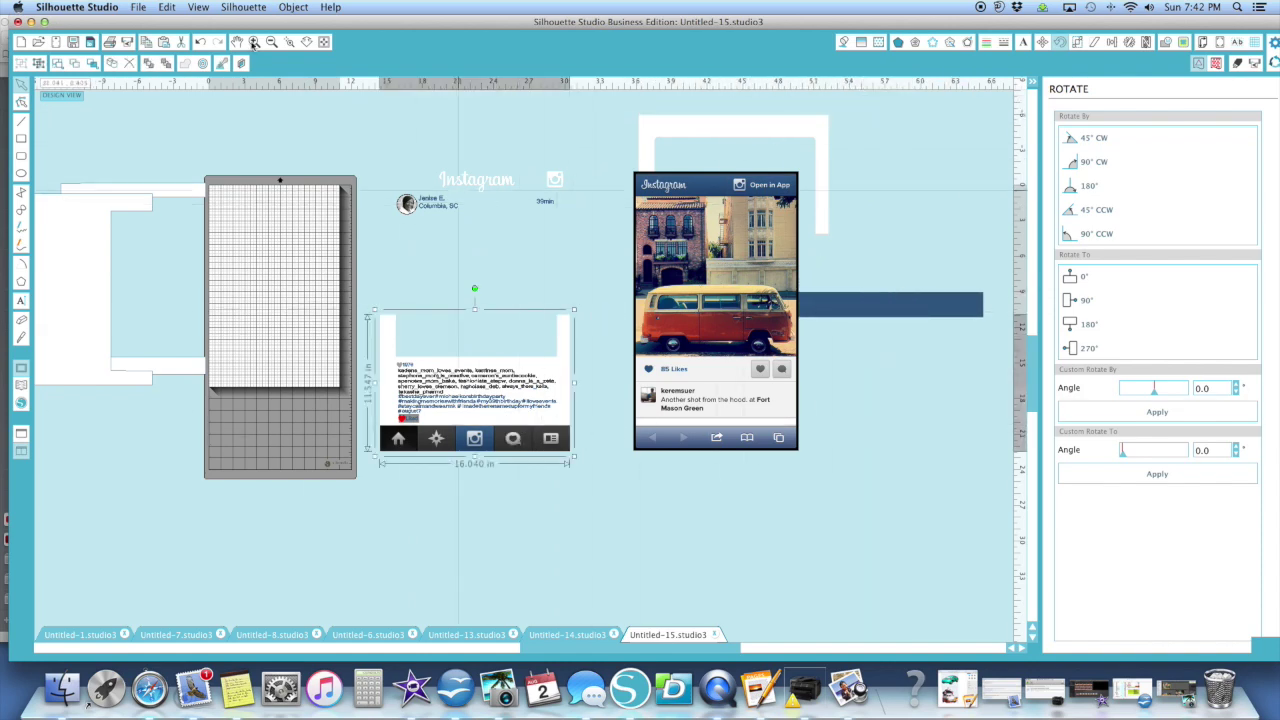
click(38, 64)
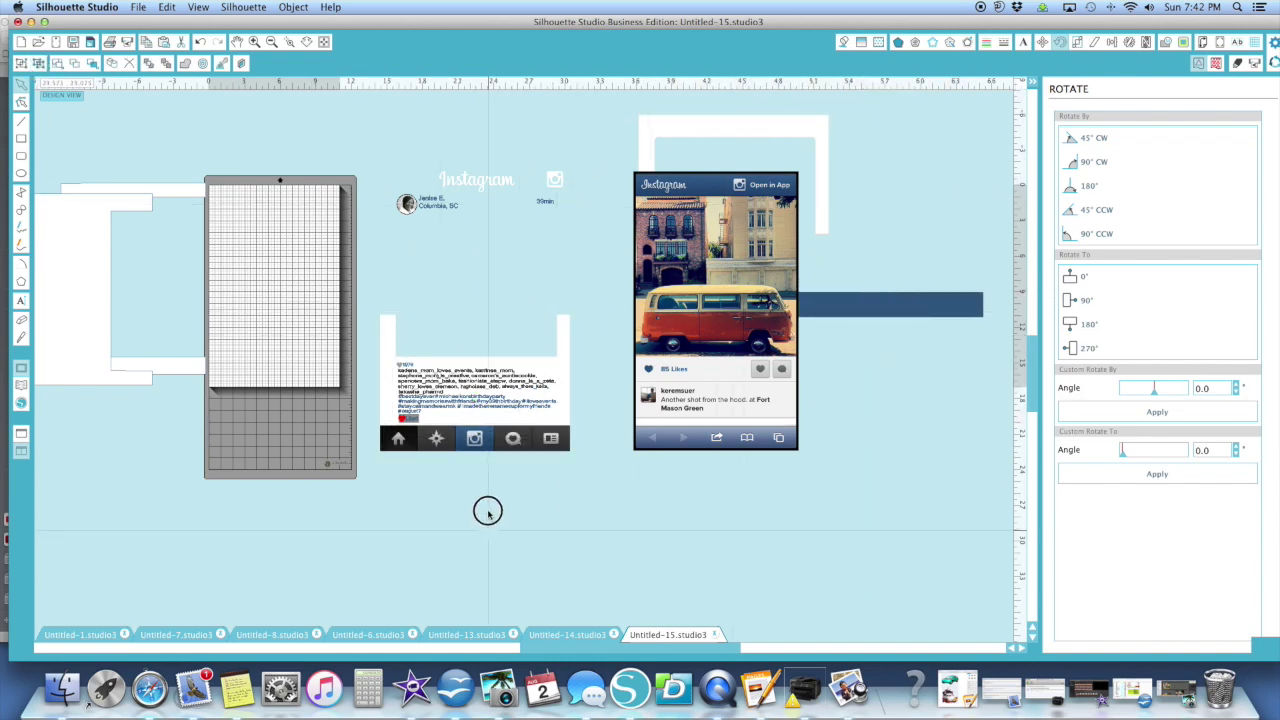
drag(486, 400, 580, 561)
drag(520, 435, 389, 478)
drag(463, 384, 892, 539)
drag(729, 406, 181, 366)
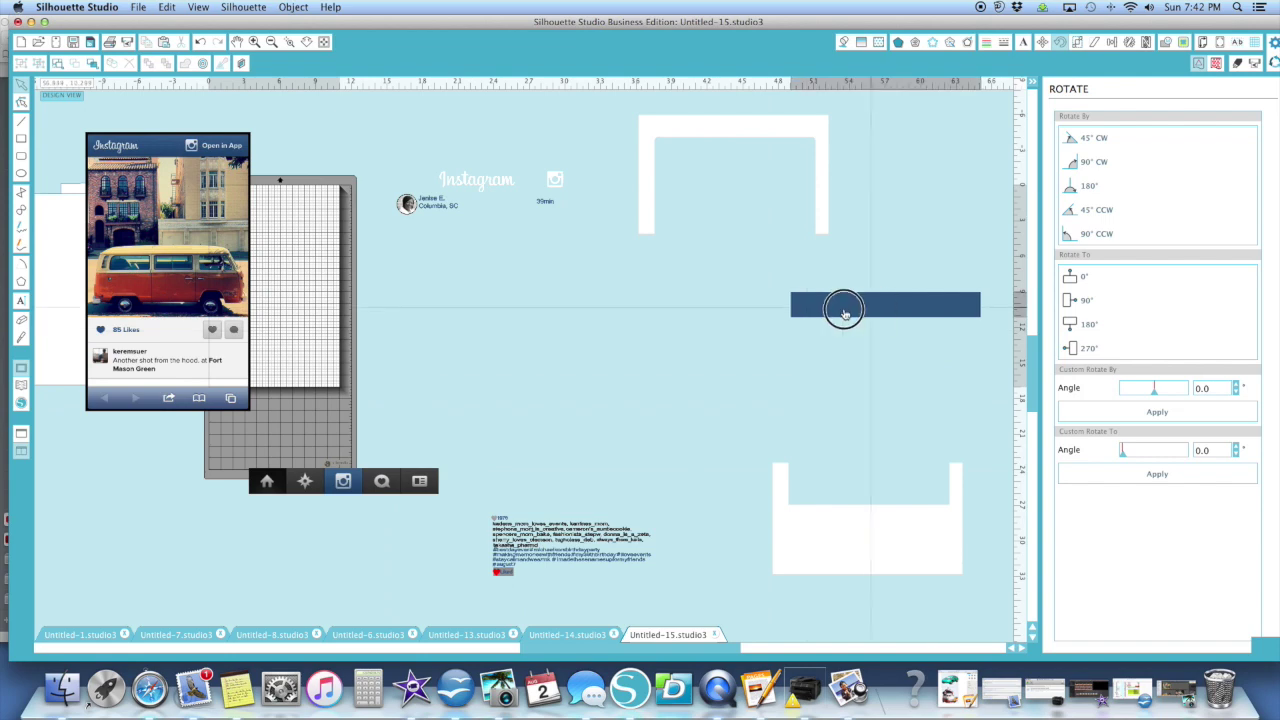
- Rebuild the header by placing the grouped Instagram lettering and camera icon on the blue bar, with the white upper frame piece beneath it
drag(843, 306, 459, 224)
mouse_move(491, 183)
mouse_down()
mouse_move(517, 297)
mouse_move(503, 184)
mouse_up()
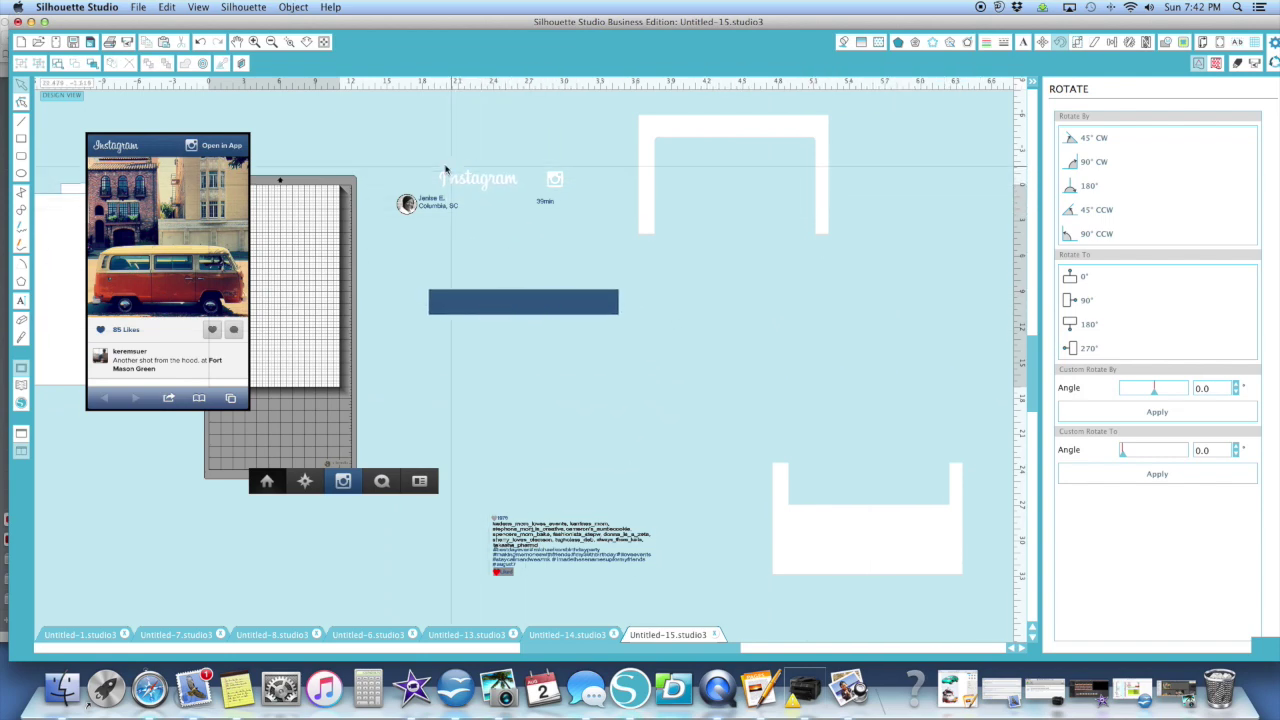
drag(537, 167, 537, 201)
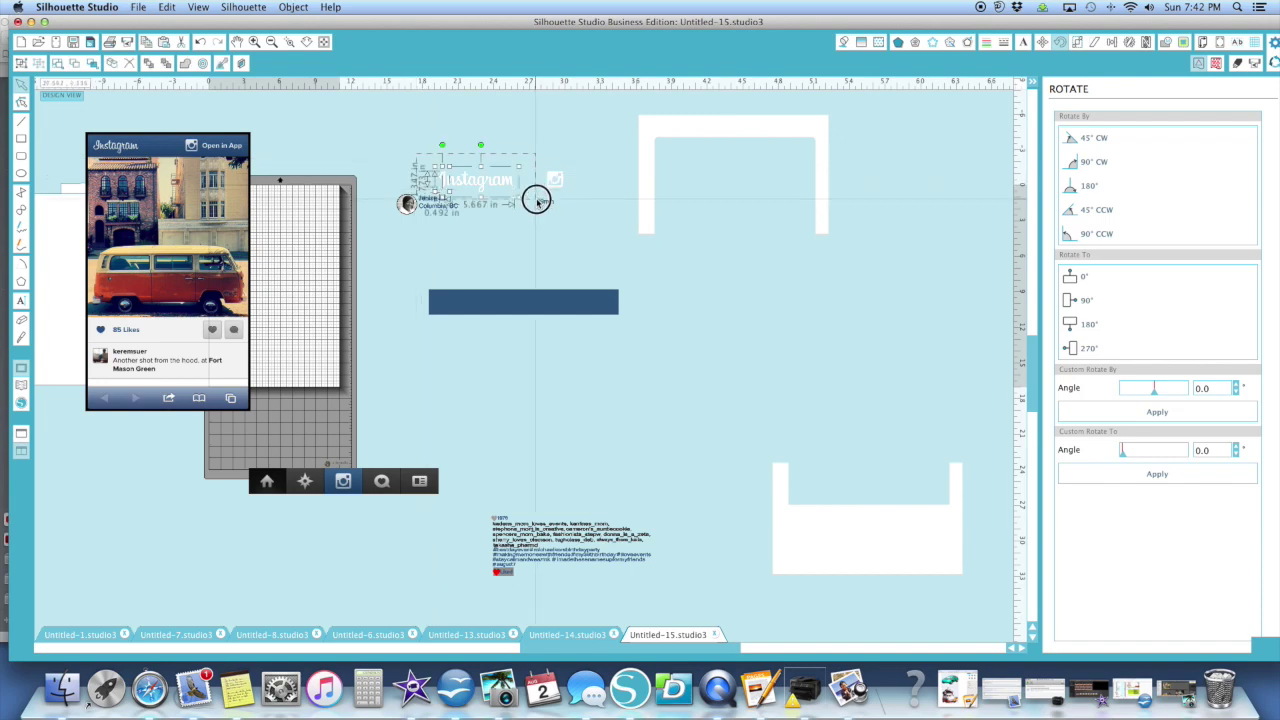
click(21, 63)
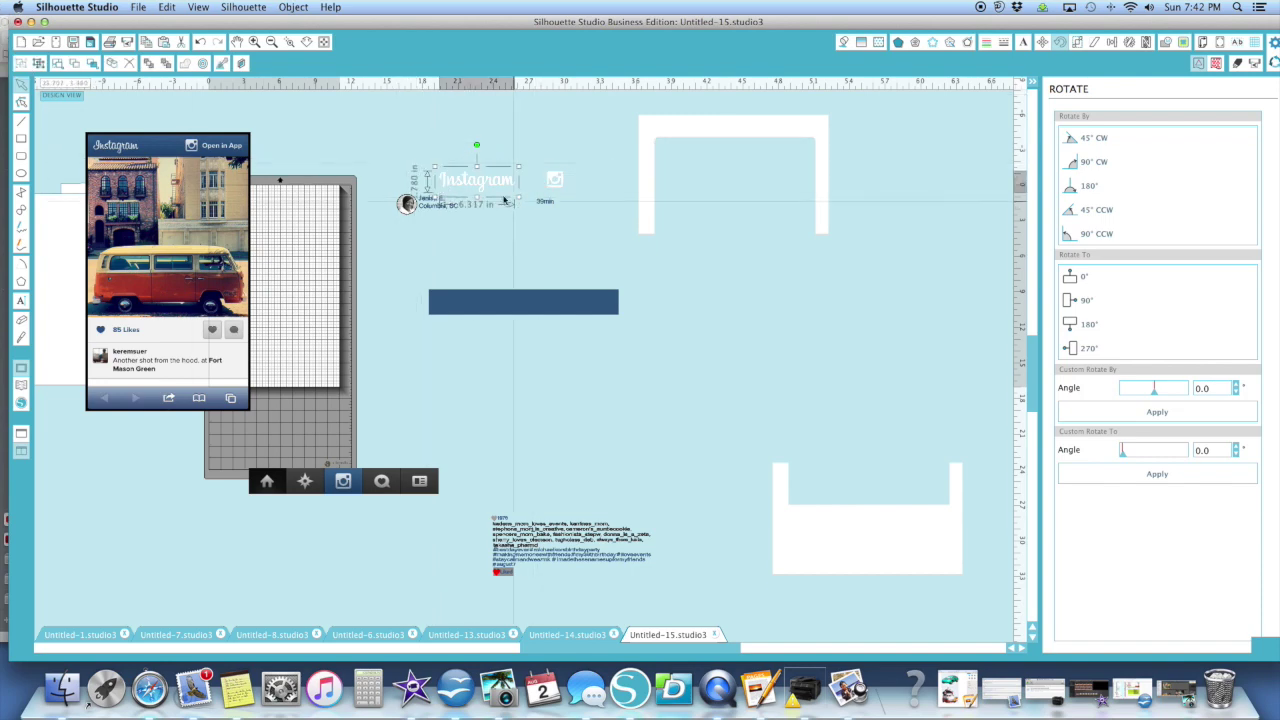
drag(504, 200, 515, 309)
drag(558, 183, 604, 300)
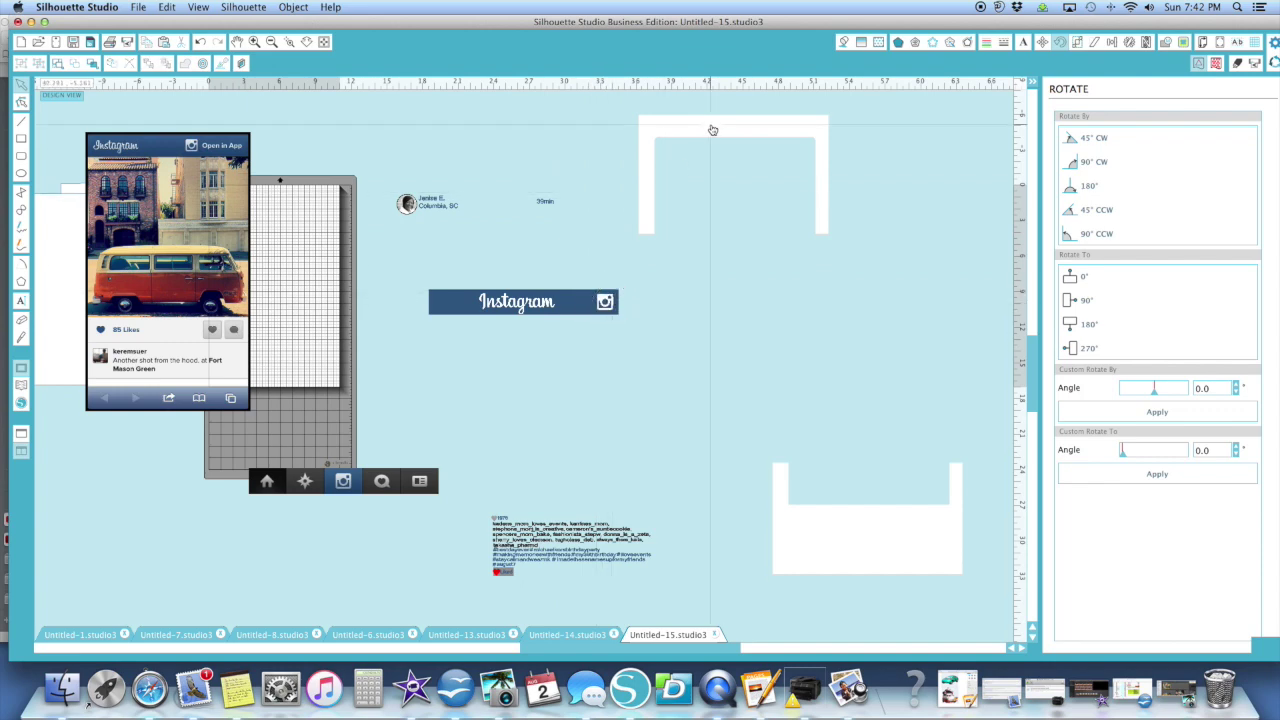
drag(712, 130, 501, 330)
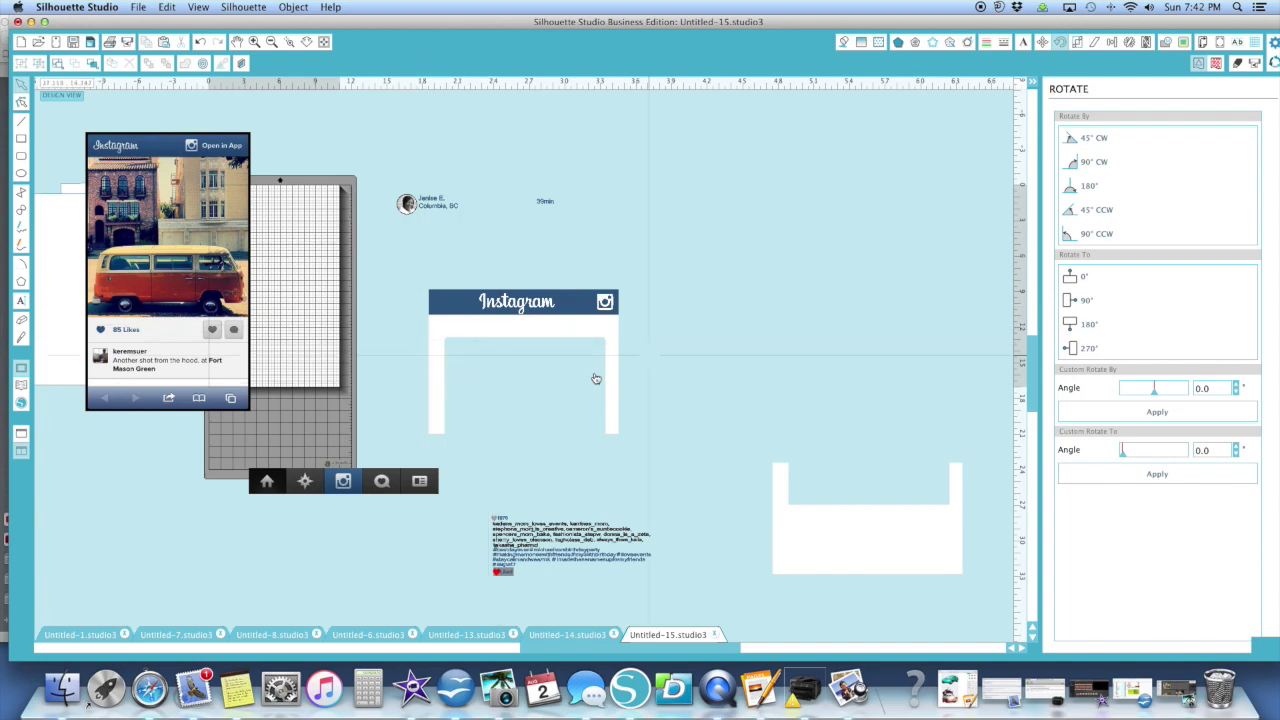
- Undo the ungrouping and rearranging of the pieces until the Instagram frame design is whole again beside the van screenshot
key(super+z)
key(super+z)
key(super+z)
key(super+z)
key(super+z)
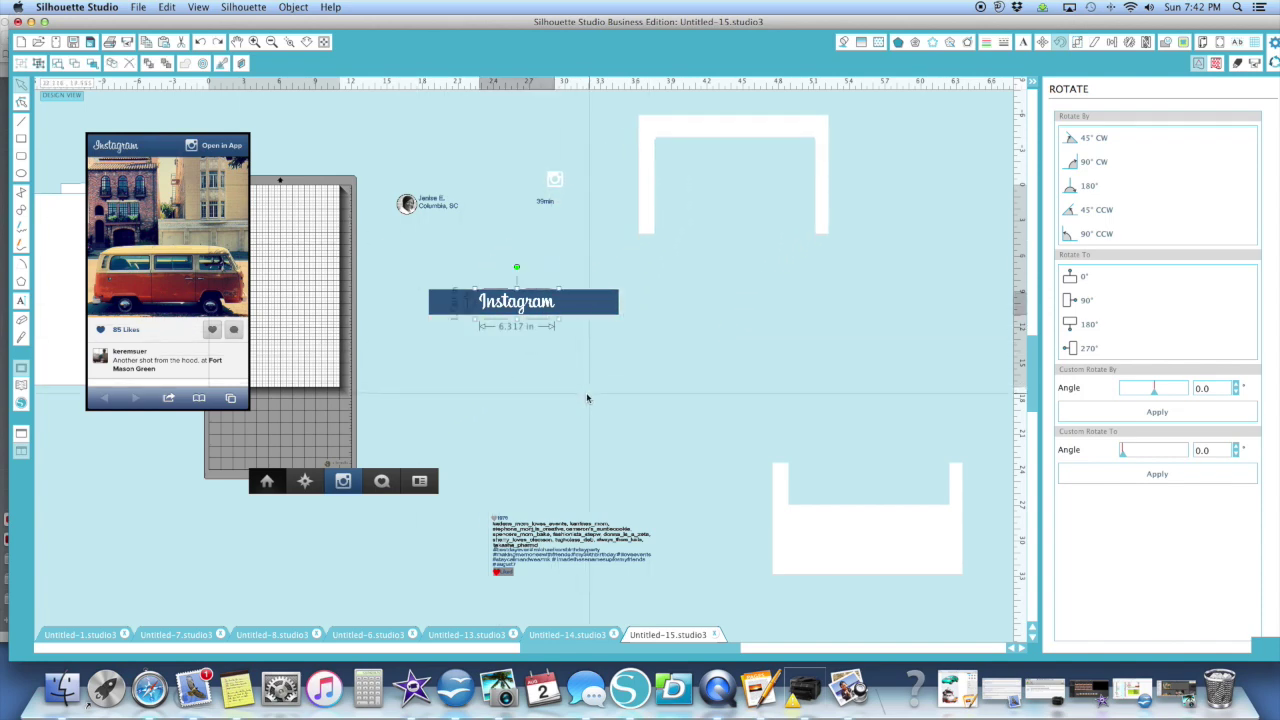
key(super+z)
key(super+z)
key(super+z)
key(super+z)
key(super+z)
key(super+z)
key(super+z)
key(super+z)
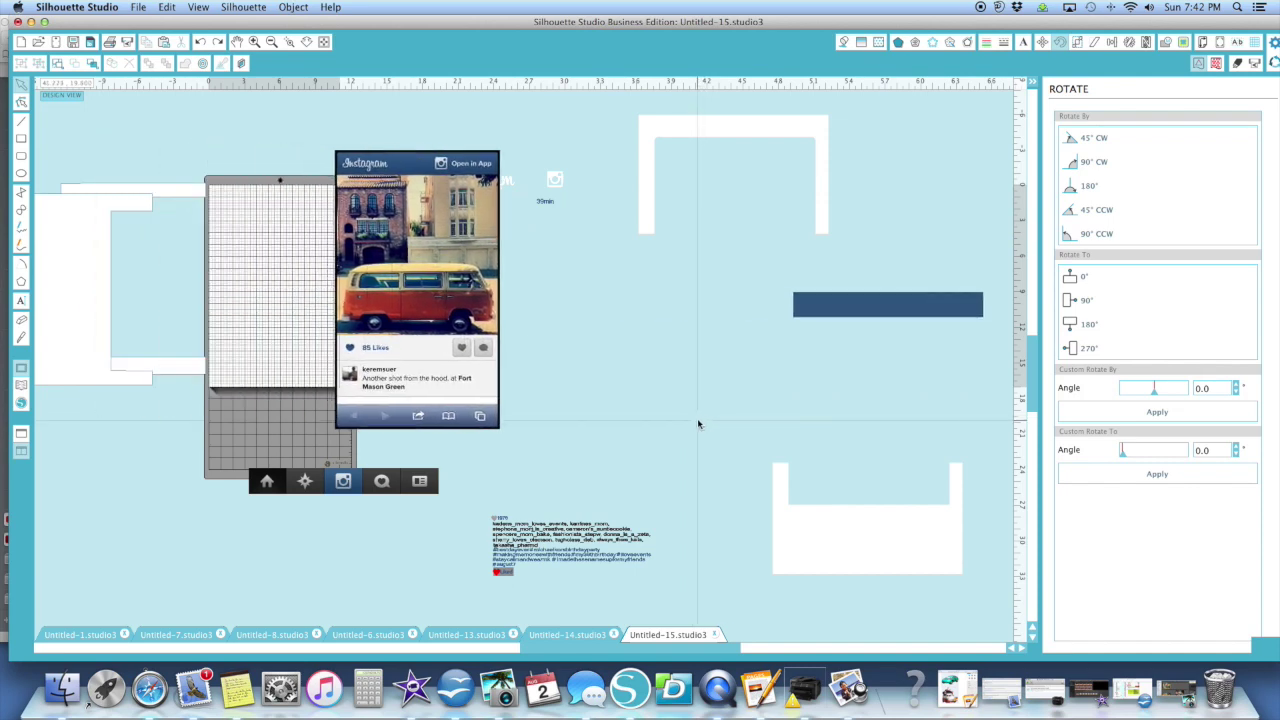
key(super+z)
key(super+z)
key(super+z)
key(super+z)
key(super+z)
key(super+z)
key(super+z)
key(super+z)
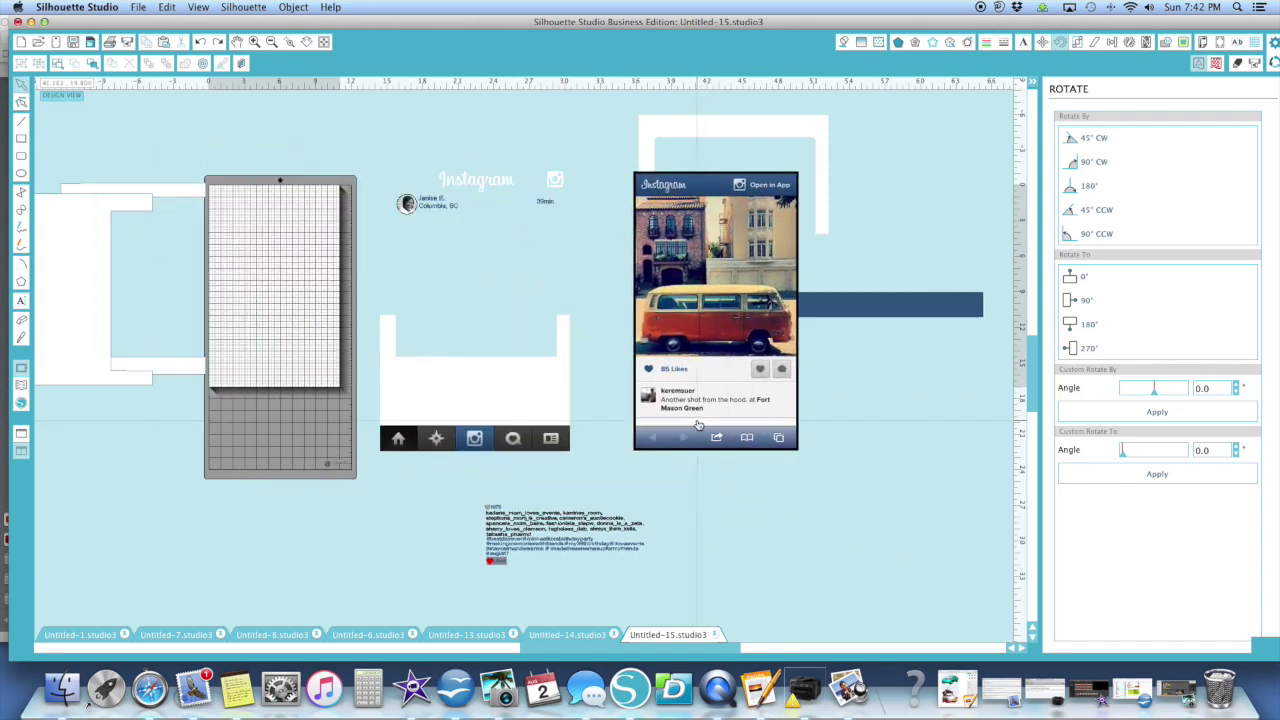
key(super+z)
key(super+z)
key(super+z)
key(super+z)
key(super+z)
key(super+z)
key(super+z)
key(super+z)
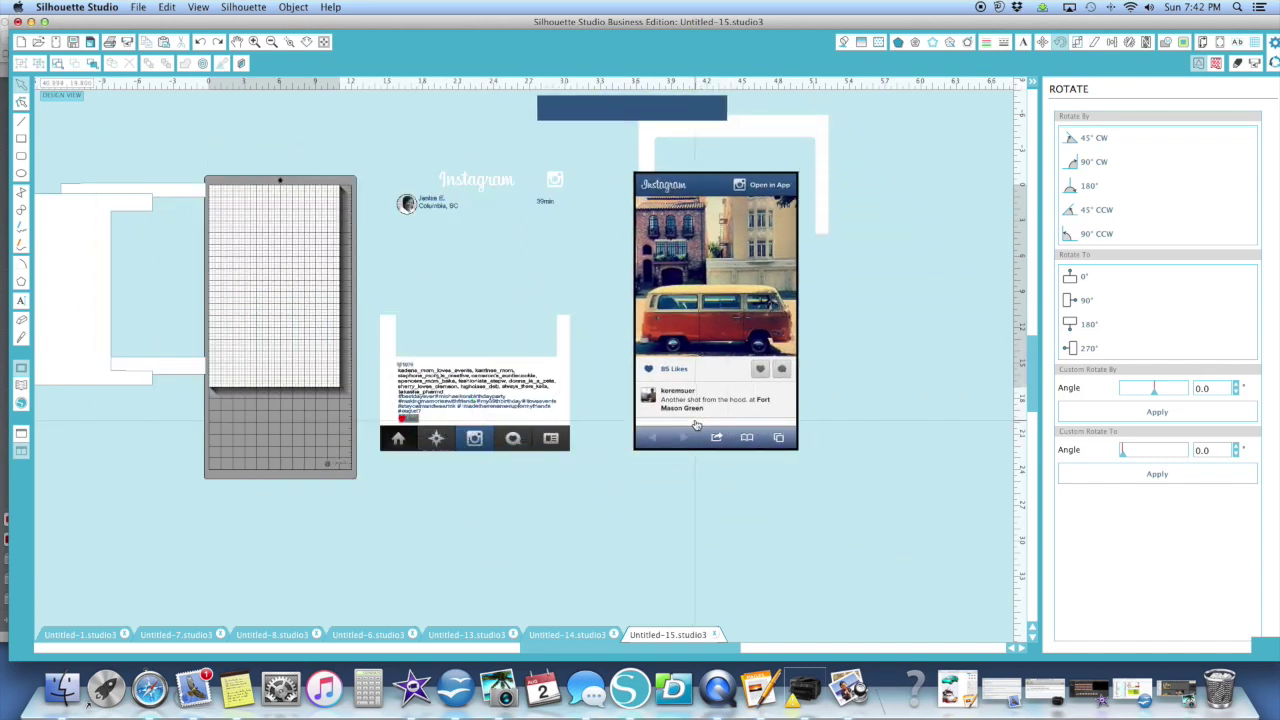
key(super+z)
key(super+z)
key(super+z)
key(super+z)
key(super+z)
key(super+z)
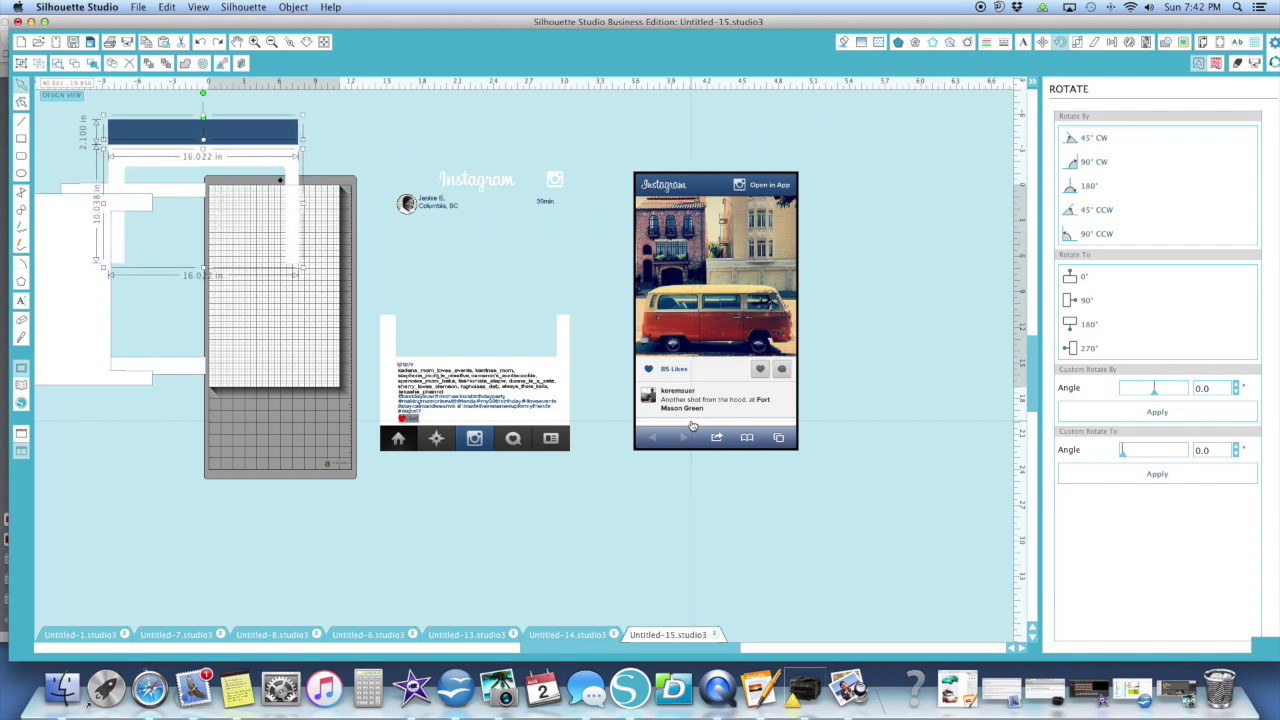
key(super+z)
key(super+z)
key(super+z)
key(super+z)
key(super+z)
key(super+z)
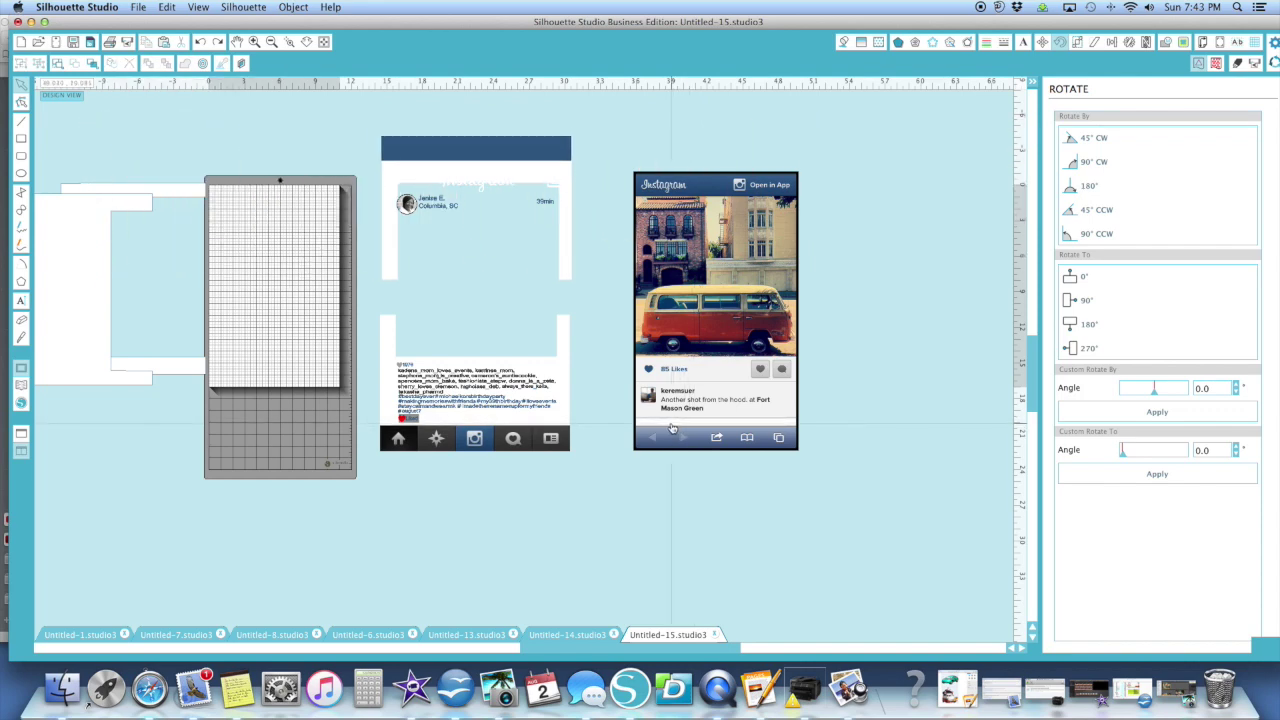
key(super+z)
key(super+z)
key(super+z)
key(super+z)
key(super+z)
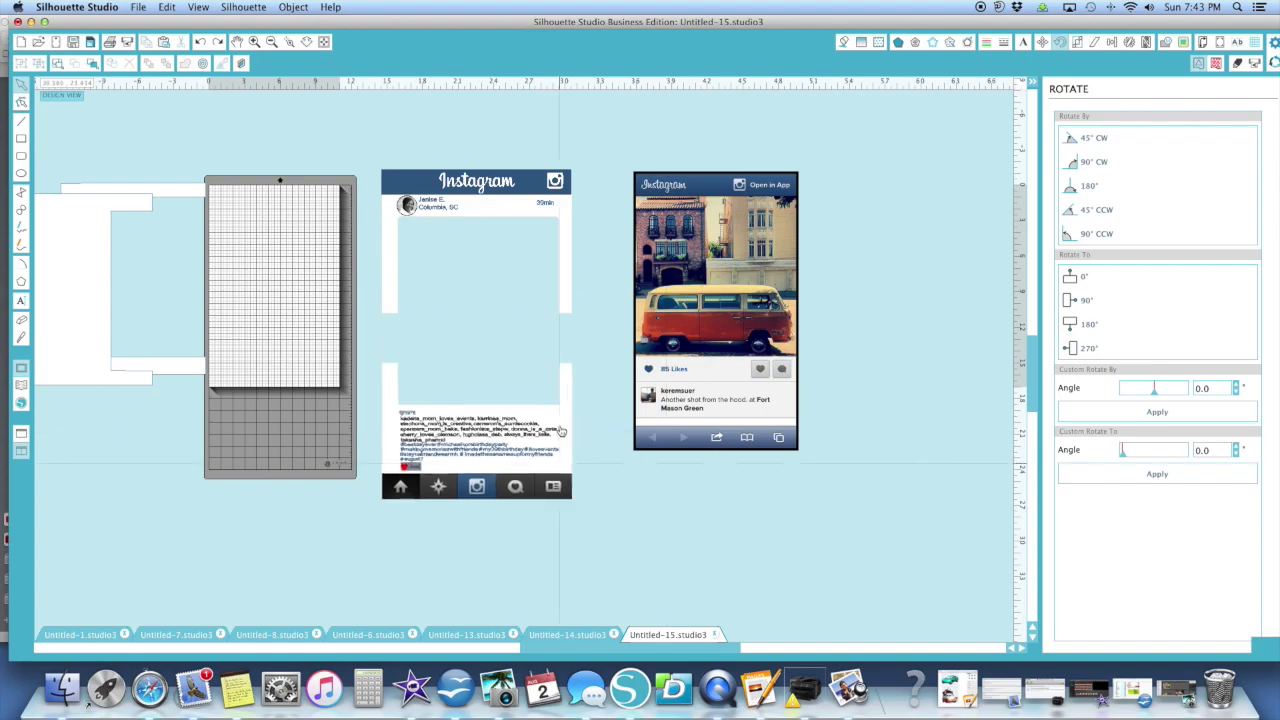
key(super+z)
- Move the van screenshot slightly closer to the Instagram frame design
scroll(563, 234, up, 5)
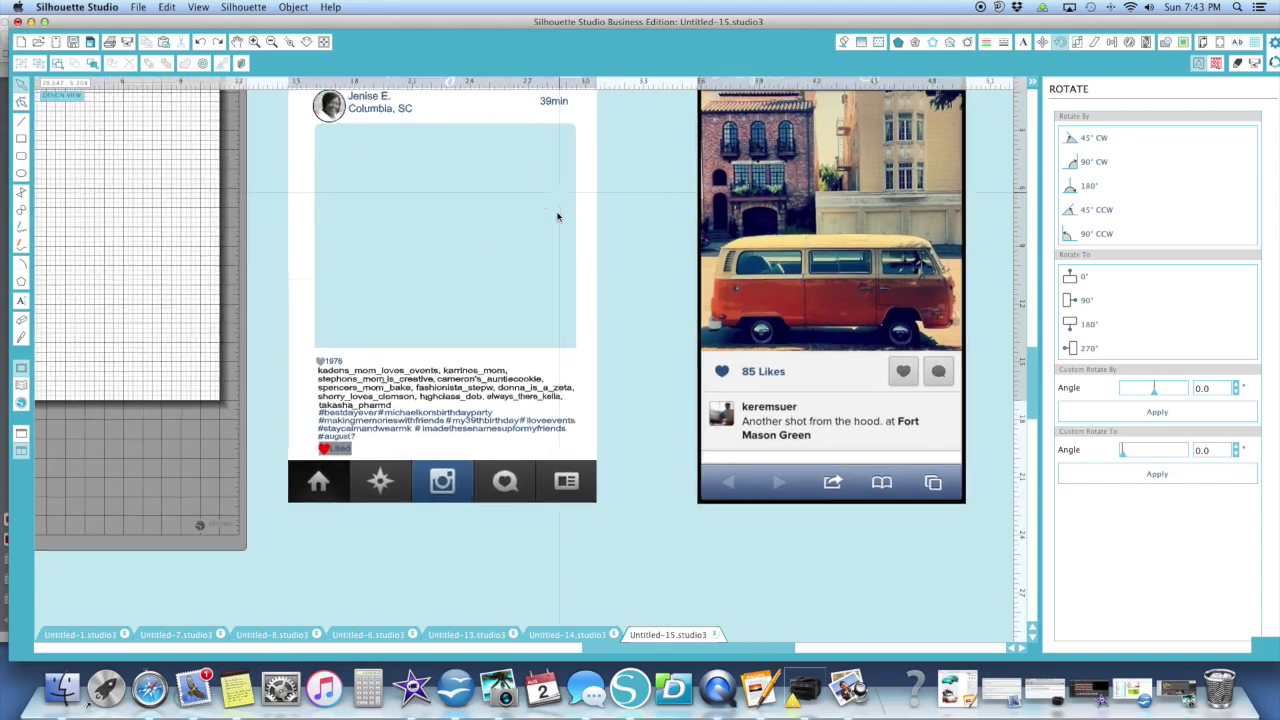
scroll(556, 218, down, 5)
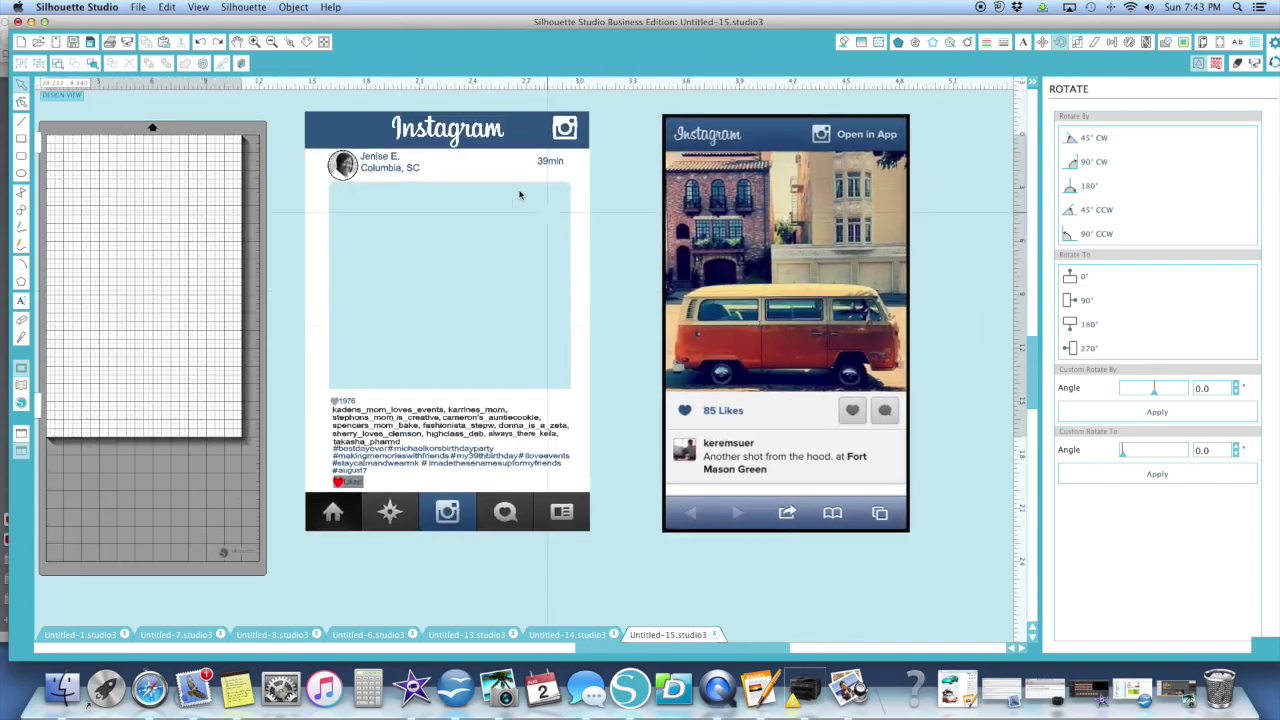
drag(664, 132, 648, 130)
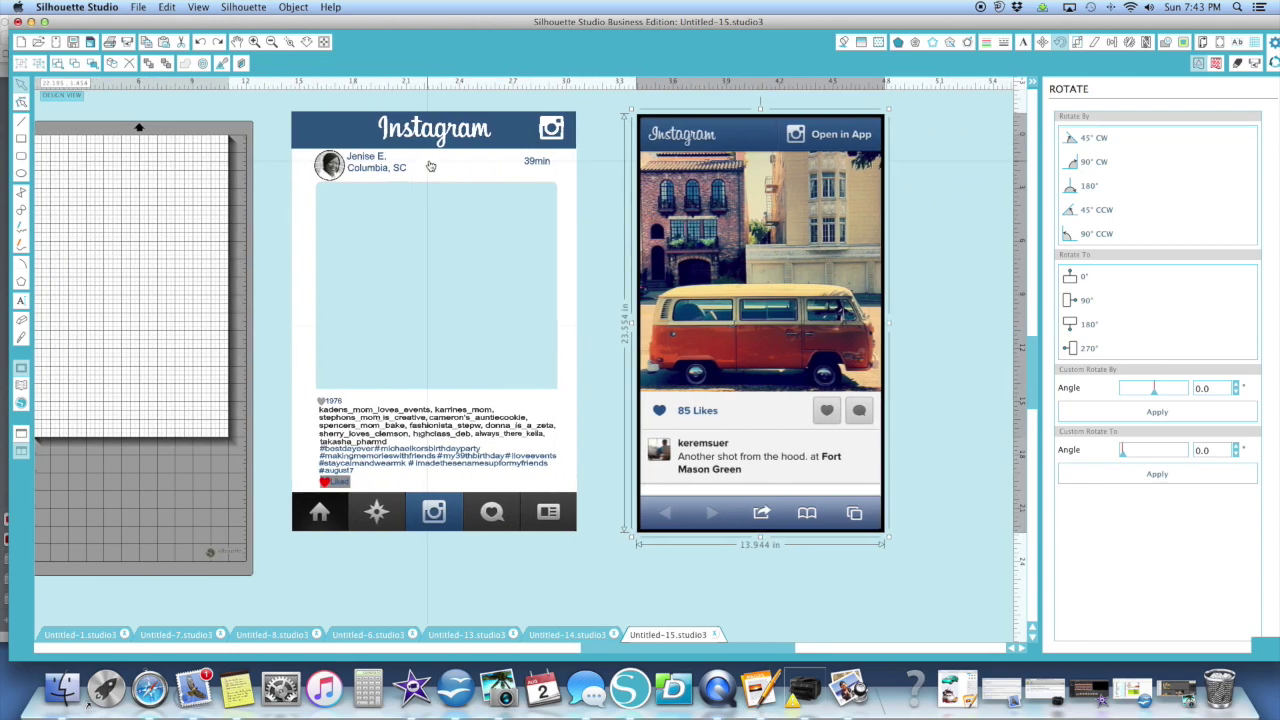
- Undo the earlier changes back to the sideways layout, with the upper frame half on the cutting mat and the lower half beside it
scroll(436, 167, left, 4)
scroll(441, 167, left, 2)
drag(443, 187, 635, 178)
key(super+z)
key(super+z)
key(super+z)
key(super+z)
click(635, 177)
scroll(635, 178, up, 3)
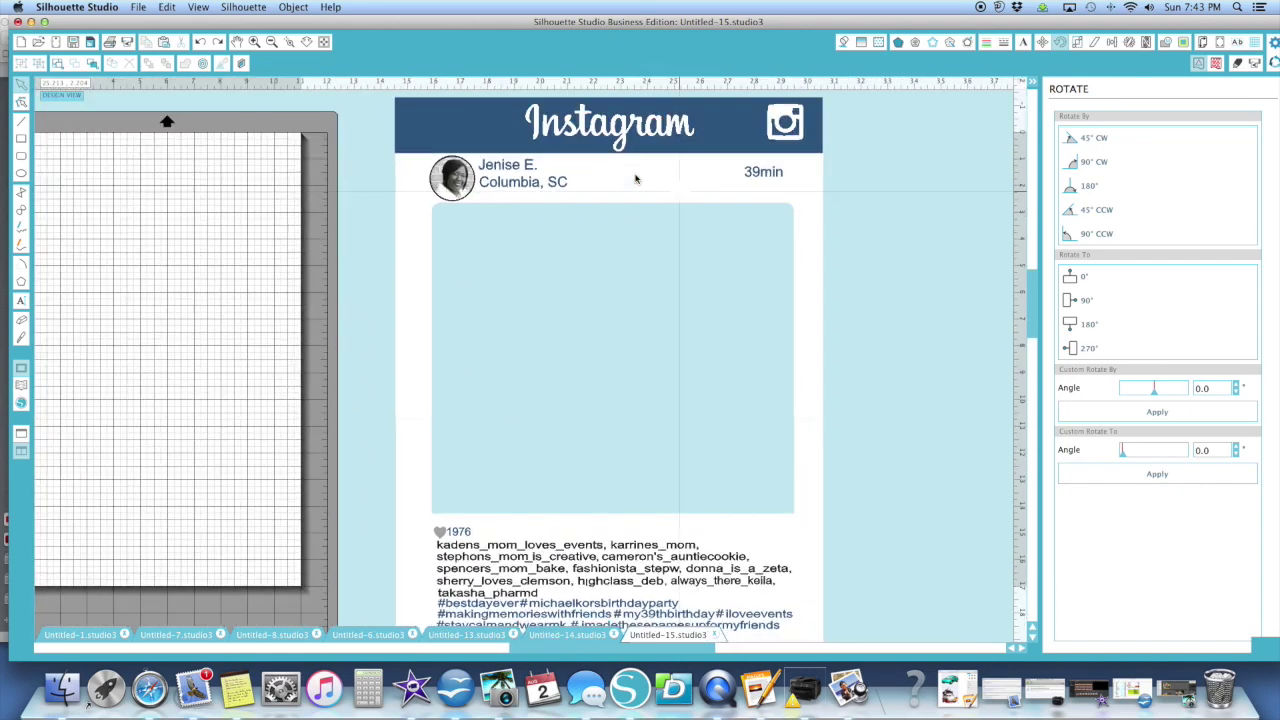
scroll(540, 288, left, 5)
key(super+z)
key(super+z)
key(super+z)
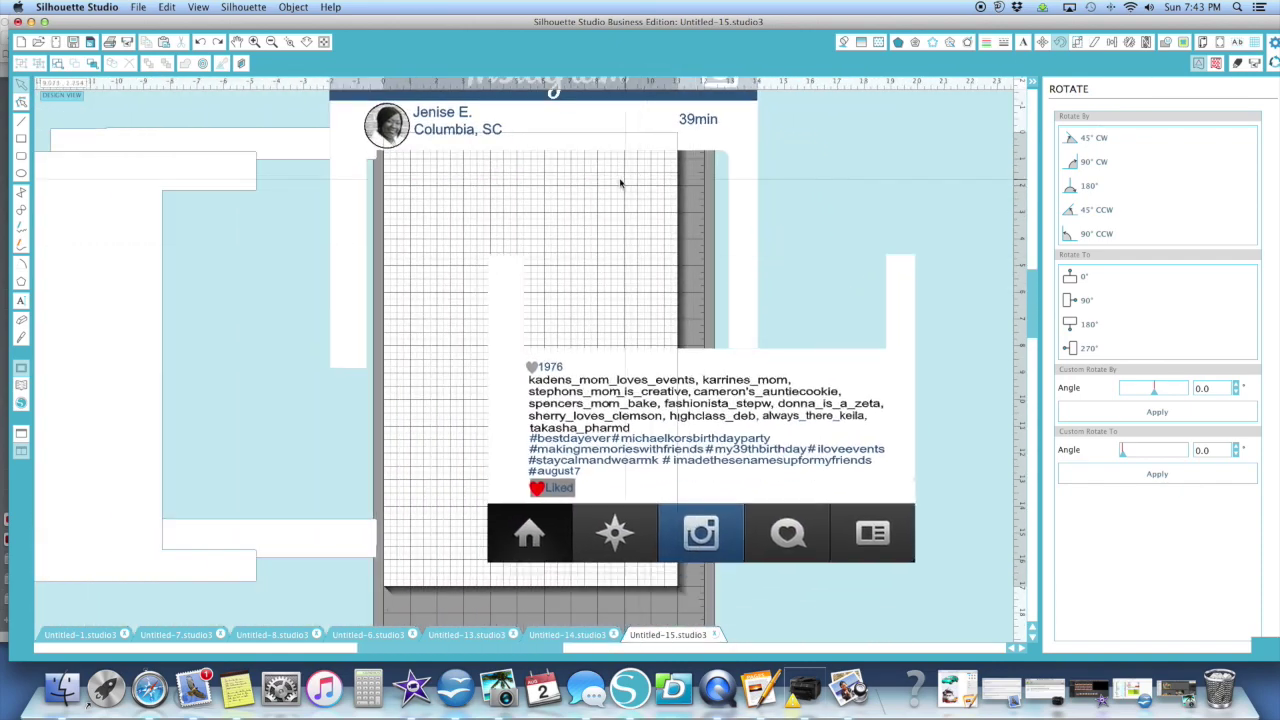
key(super+z)
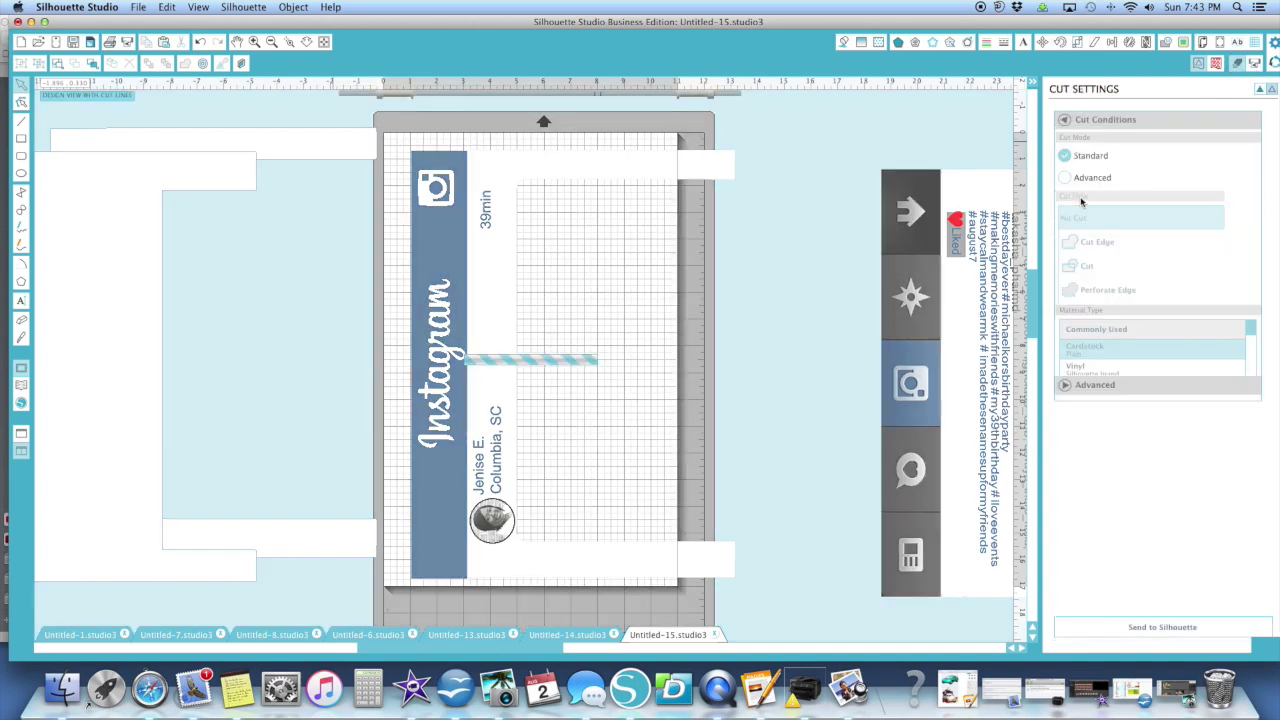
- Set the cut style of the upper Instagram frame half on the mat to Cut Edge
click(1071, 243)
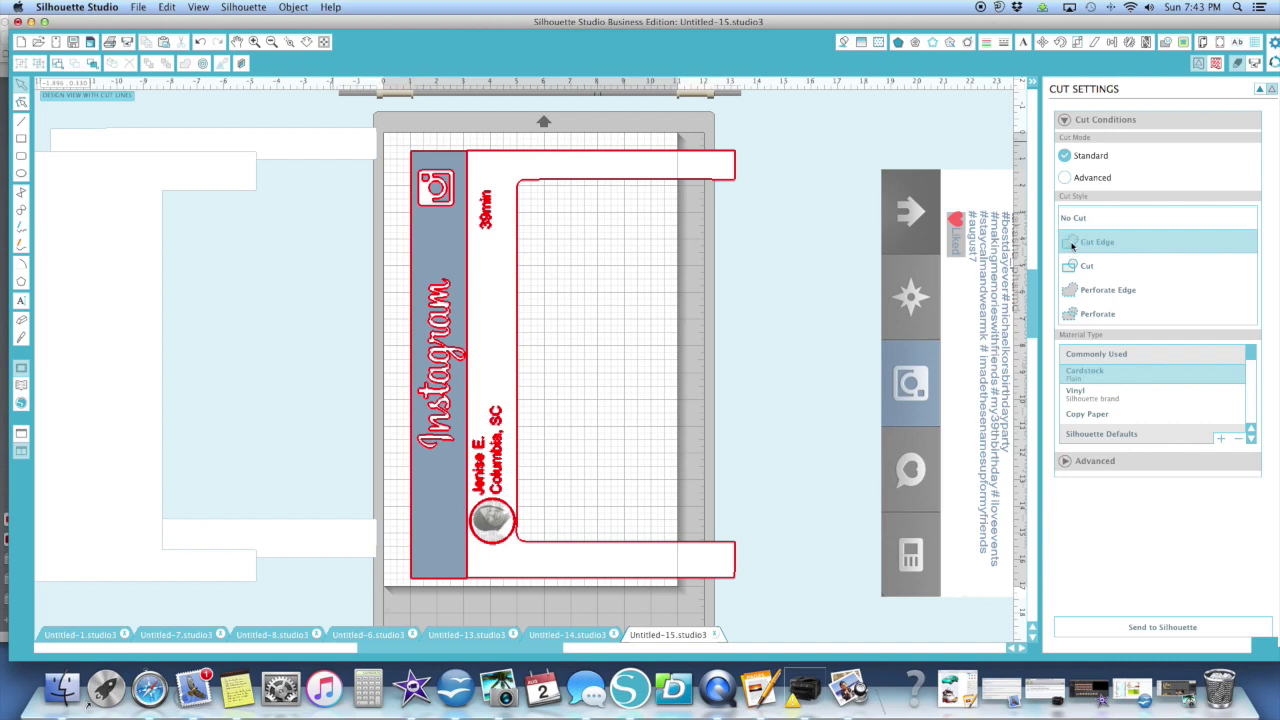
click(245, 161)
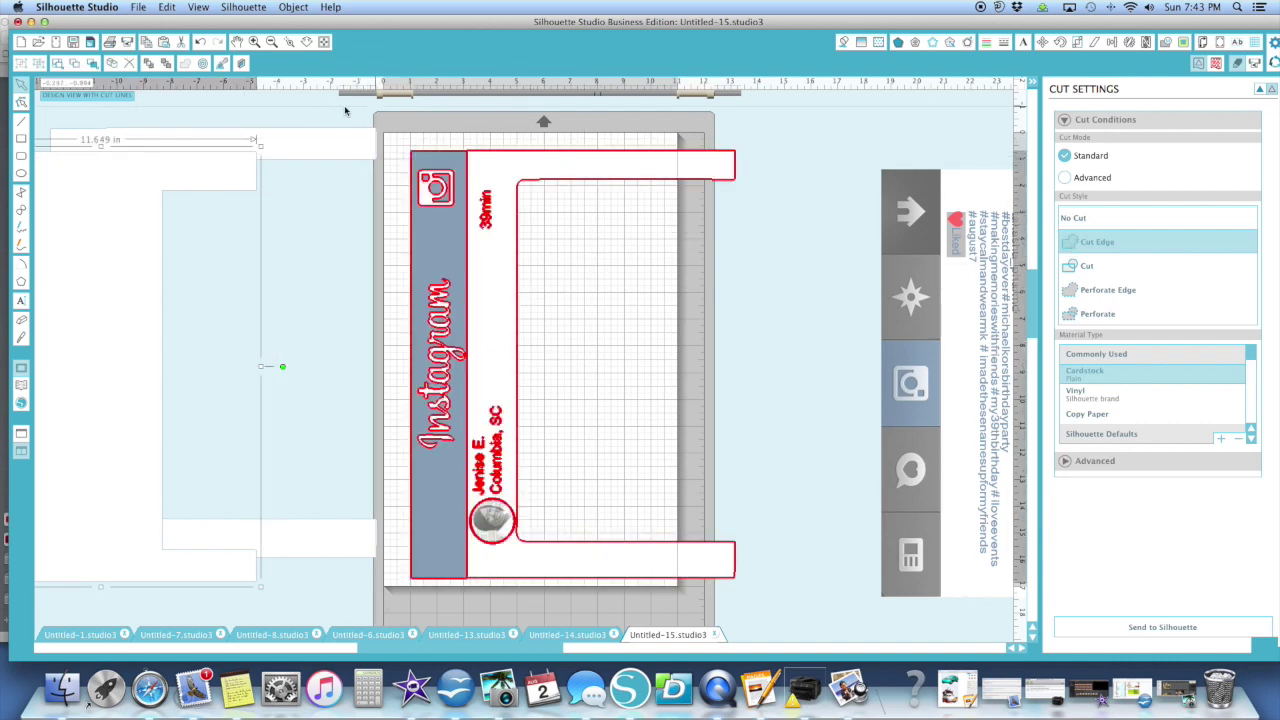
drag(333, 108, 822, 636)
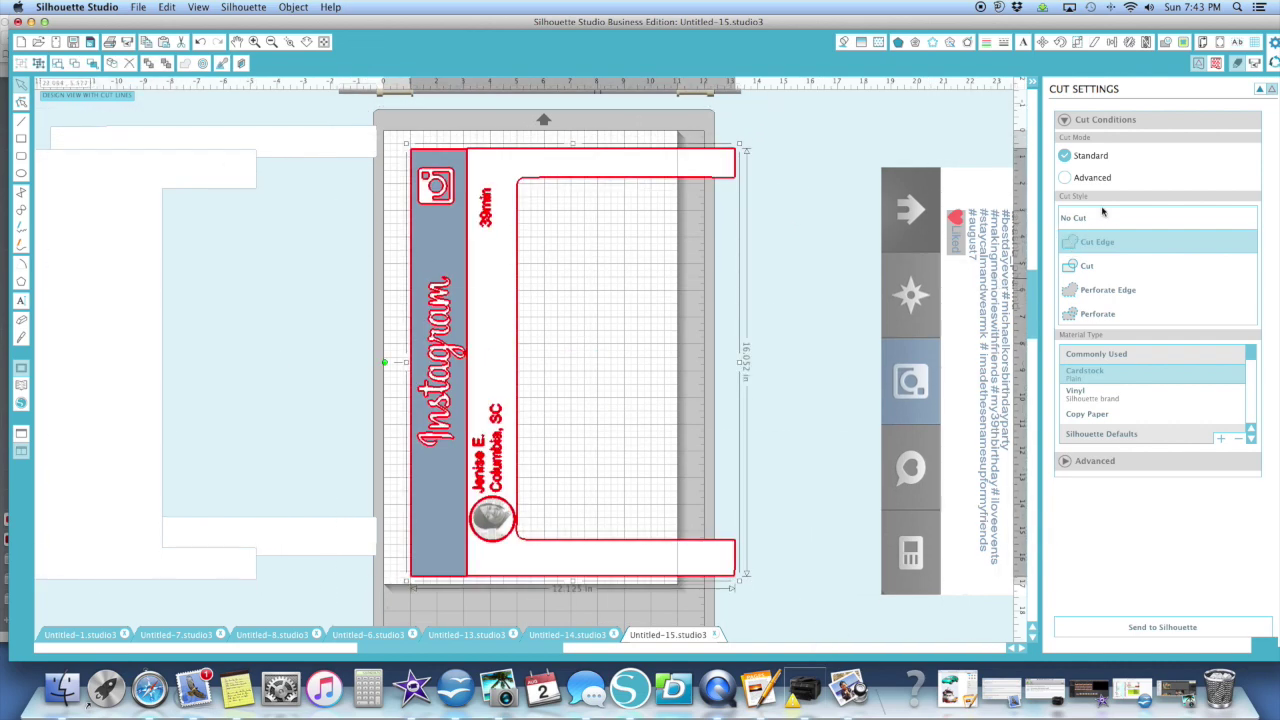
click(1076, 250)
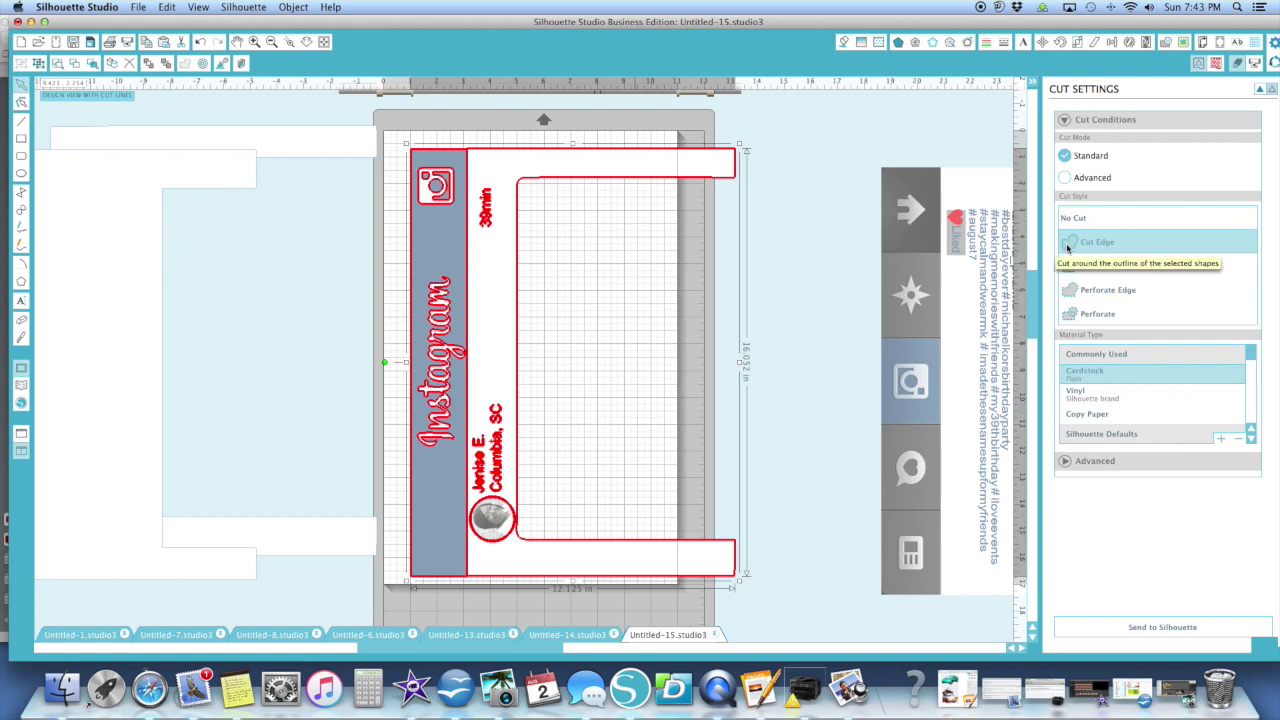
- Move the upper frame half off the mat beside the blank white pieces and bring the lower half with the icon bar onto the mat
click(535, 165)
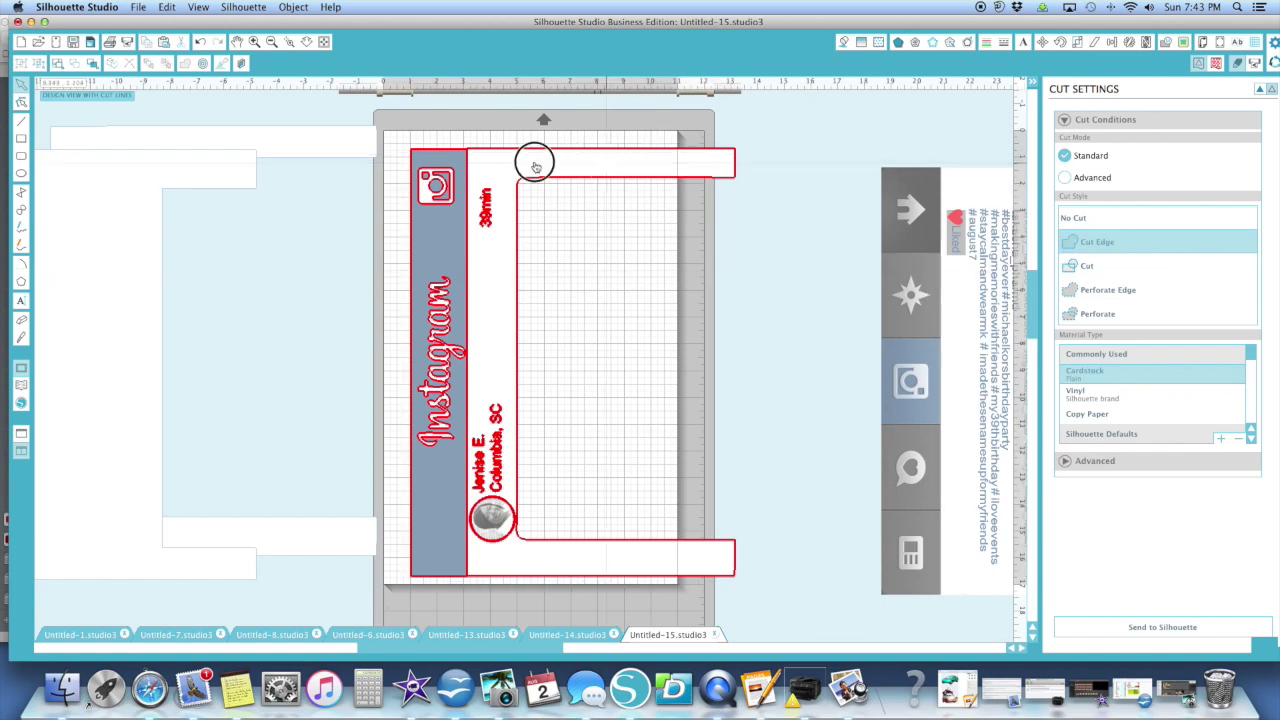
drag(535, 165, 114, 161)
click(600, 230)
drag(954, 300, 519, 299)
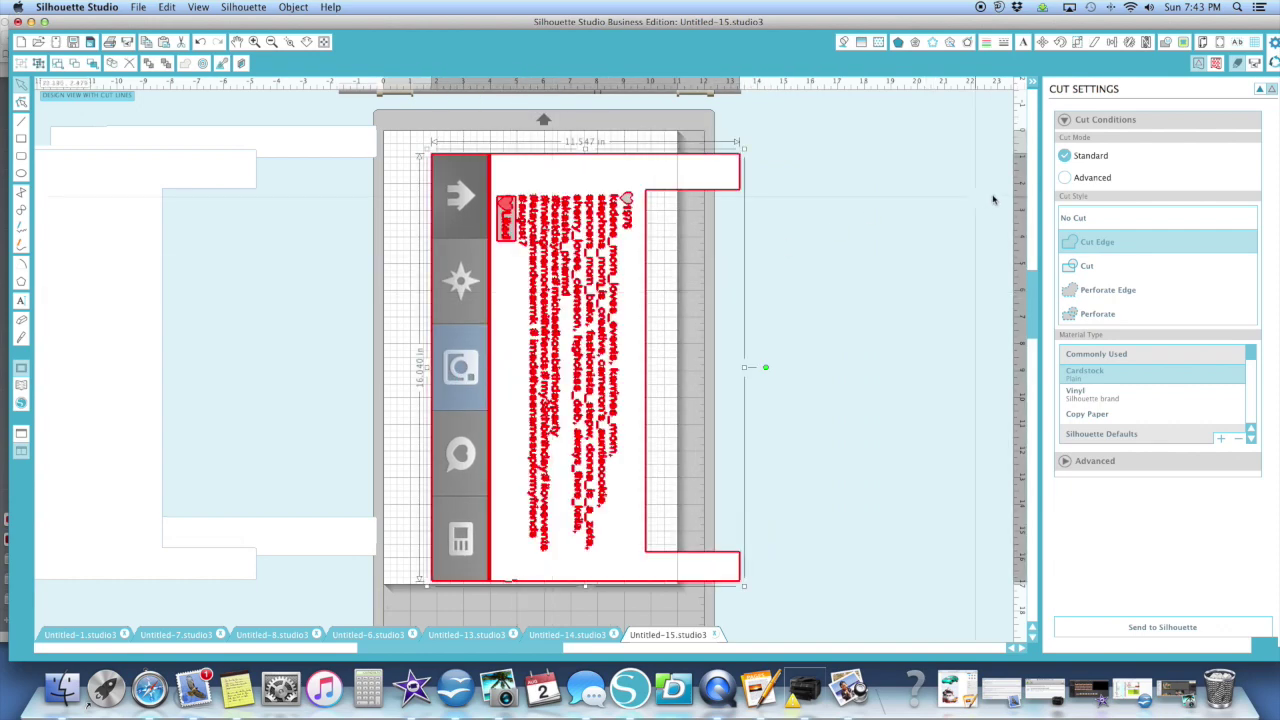
- Switch the lower frame half between No Cut and Cut Edge to compare its cut lines, leaving it on No Cut
click(1070, 218)
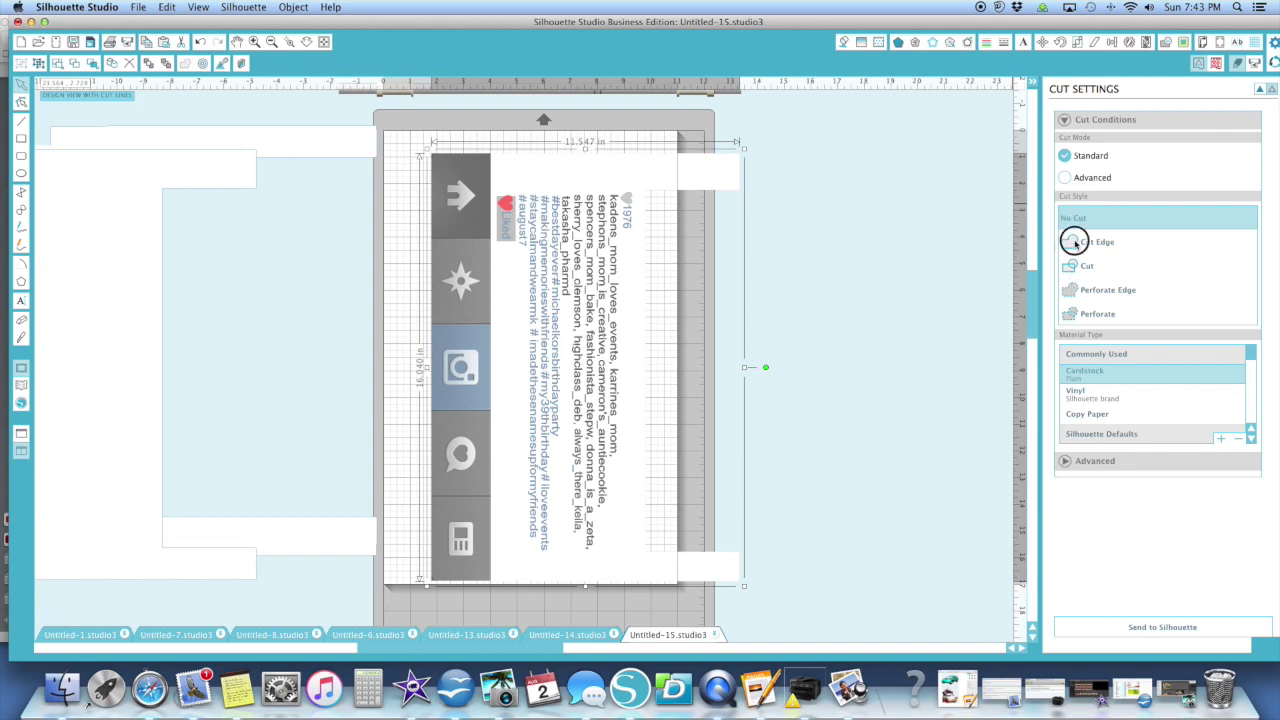
click(1074, 242)
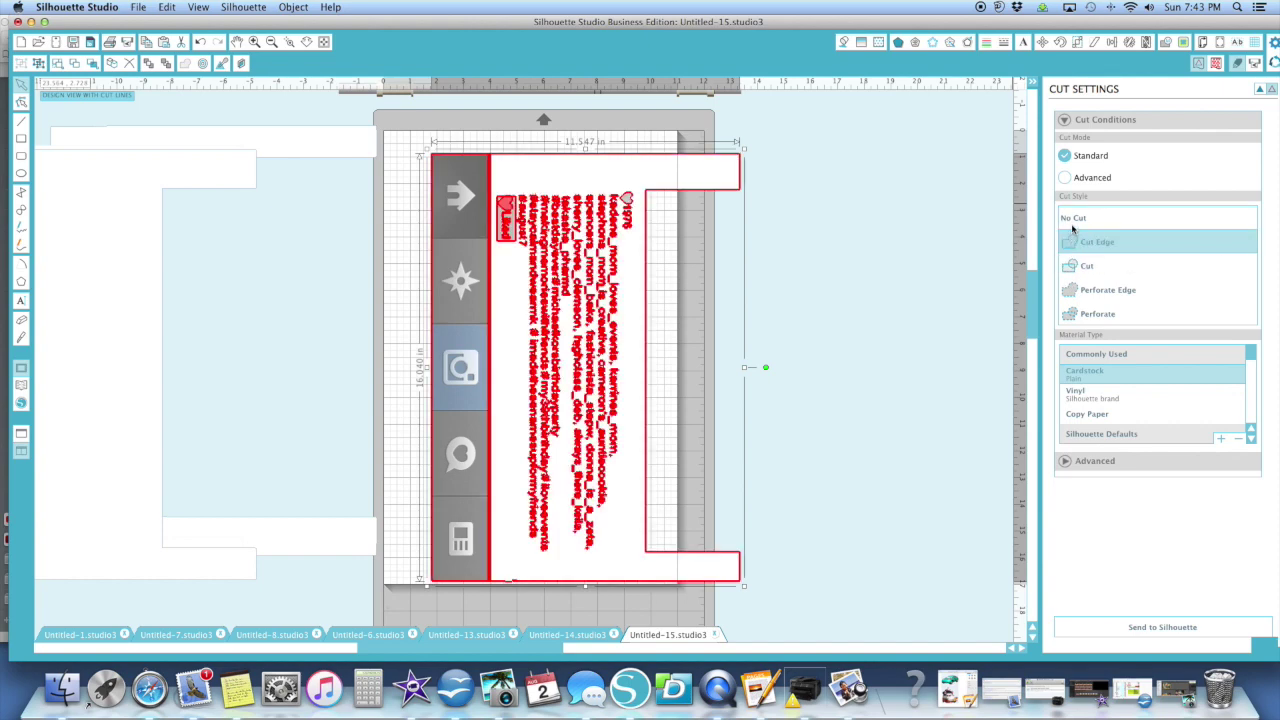
click(1073, 224)
click(311, 180)
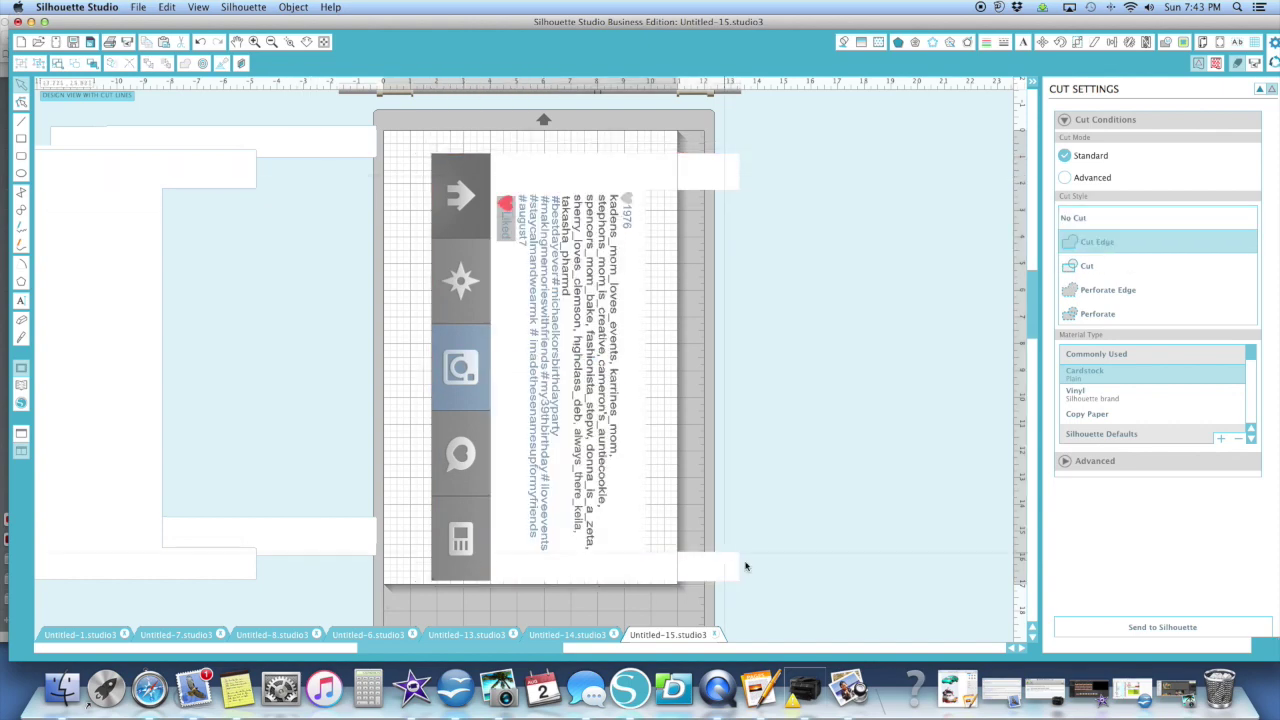
- Shift the lower frame half partly off the mat, away from the blank pieces, and set its cut style to Cut Edge
drag(812, 606, 389, 84)
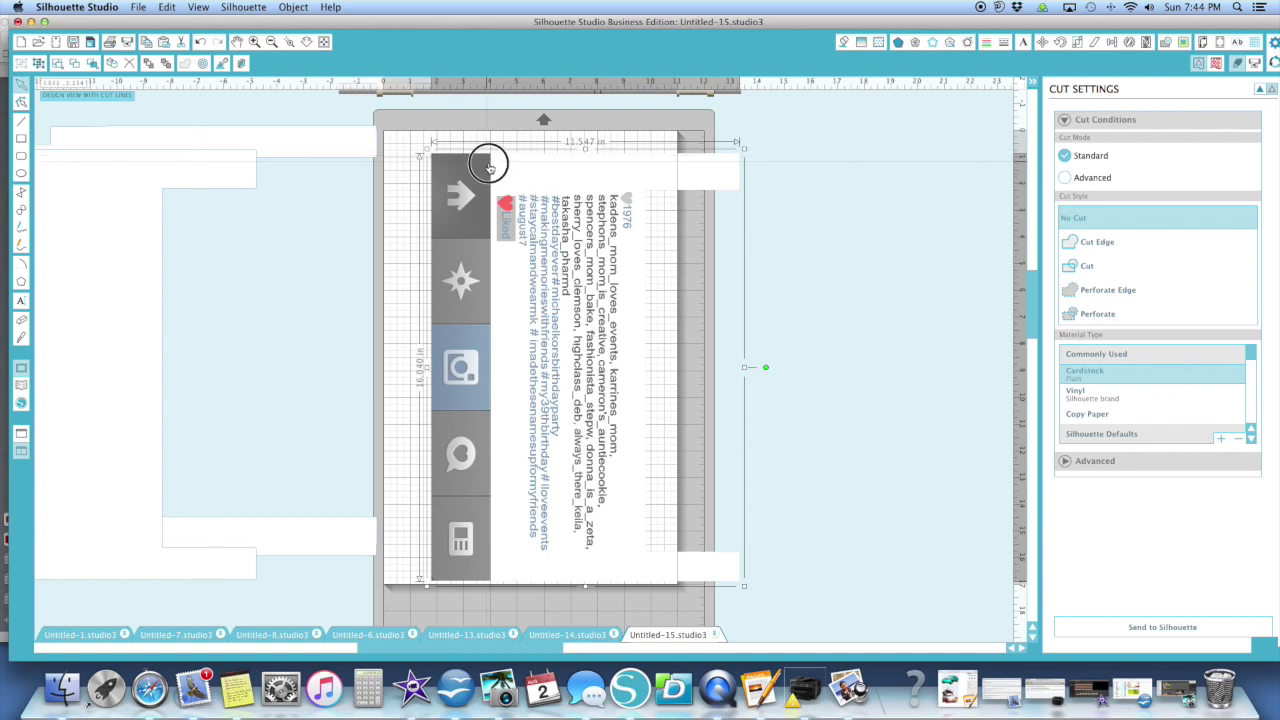
drag(491, 157, 640, 152)
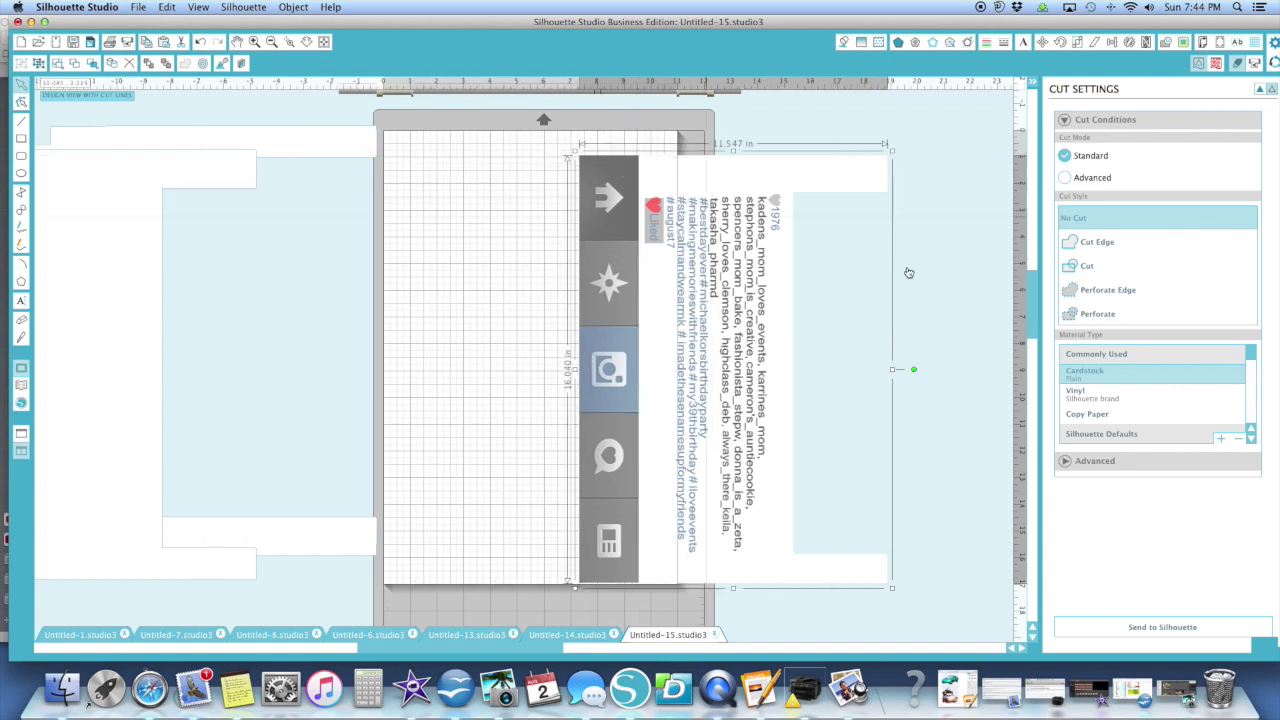
click(1071, 243)
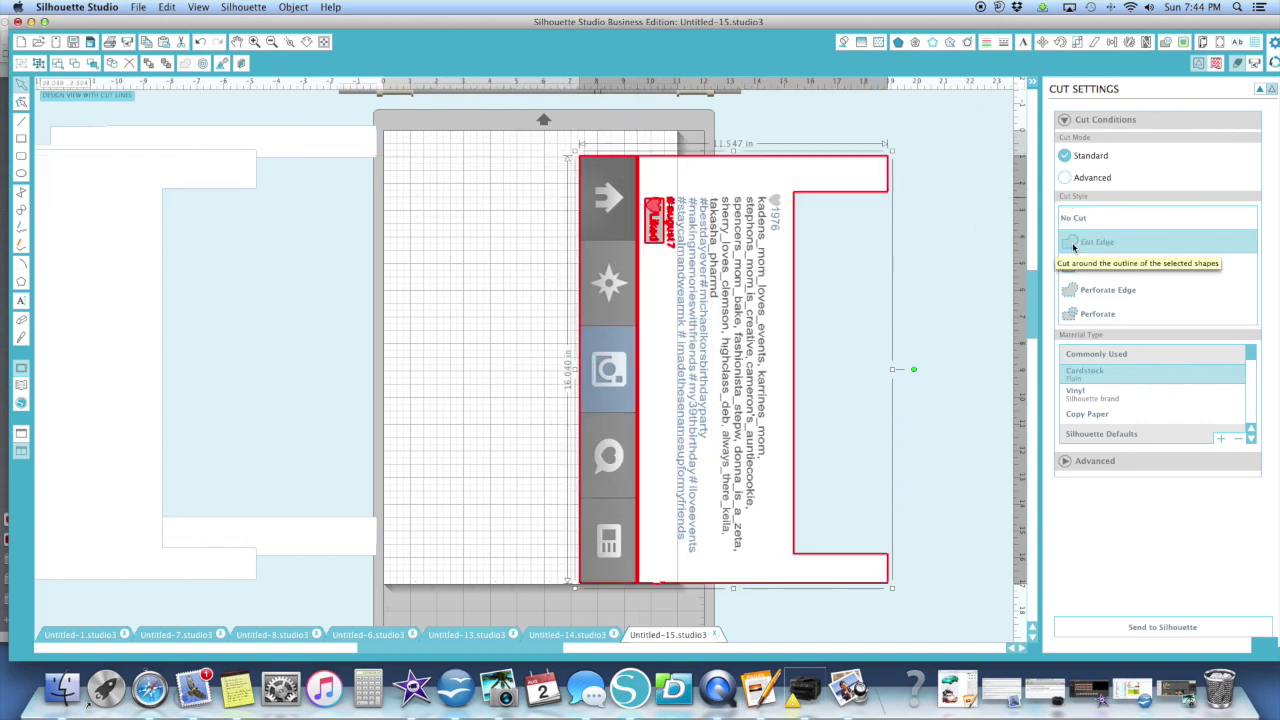
- Shift the lower frame half back toward the mat and ungroup it into the icon bar, text and white frame piece
click(961, 296)
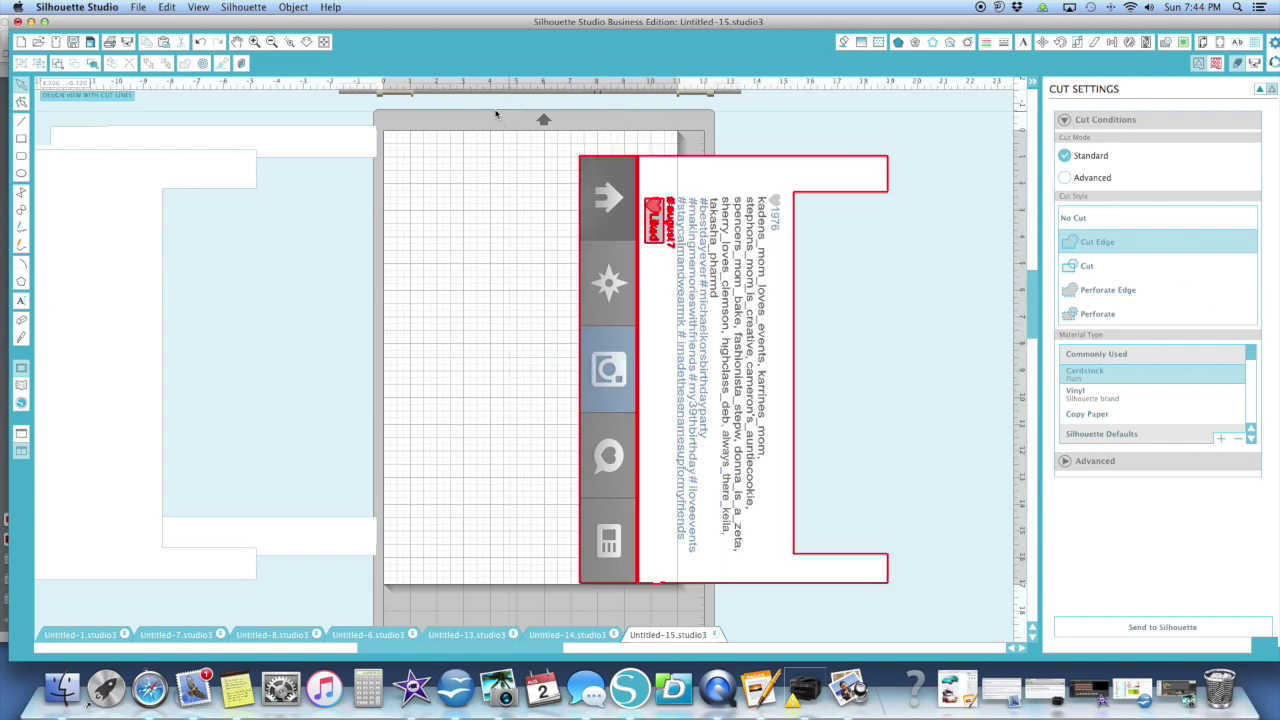
drag(471, 122, 953, 642)
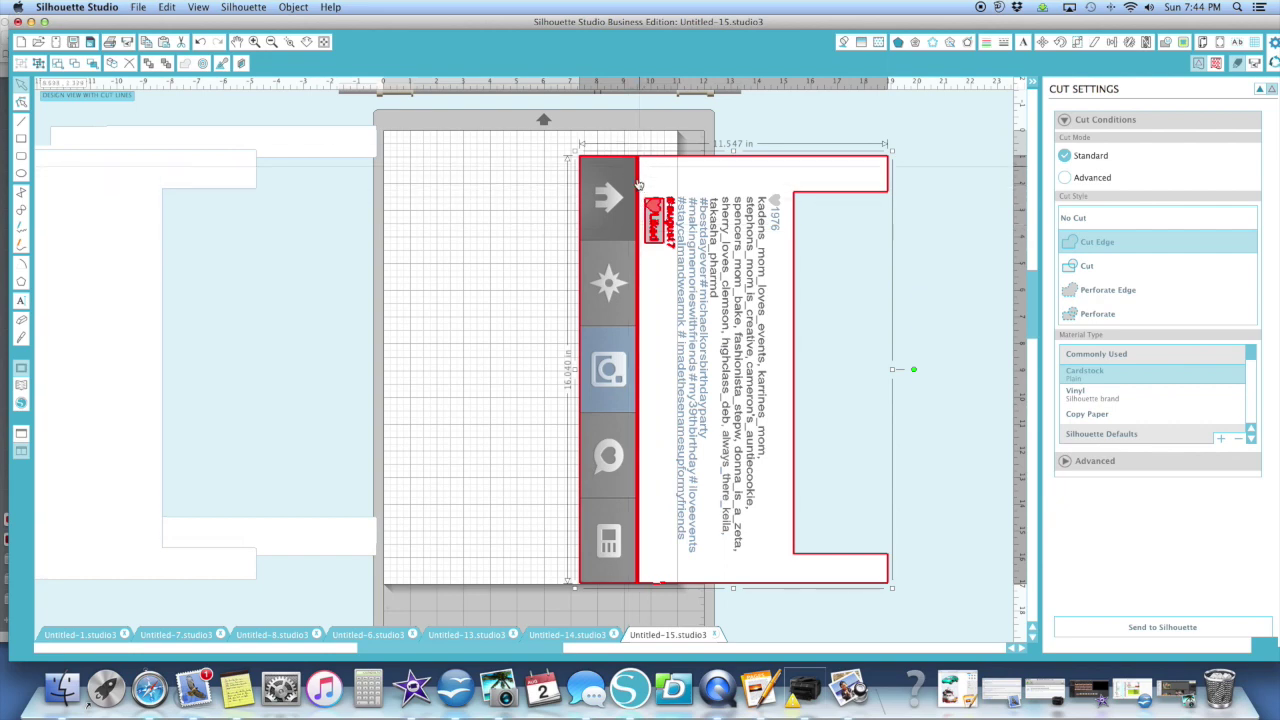
drag(643, 170, 588, 192)
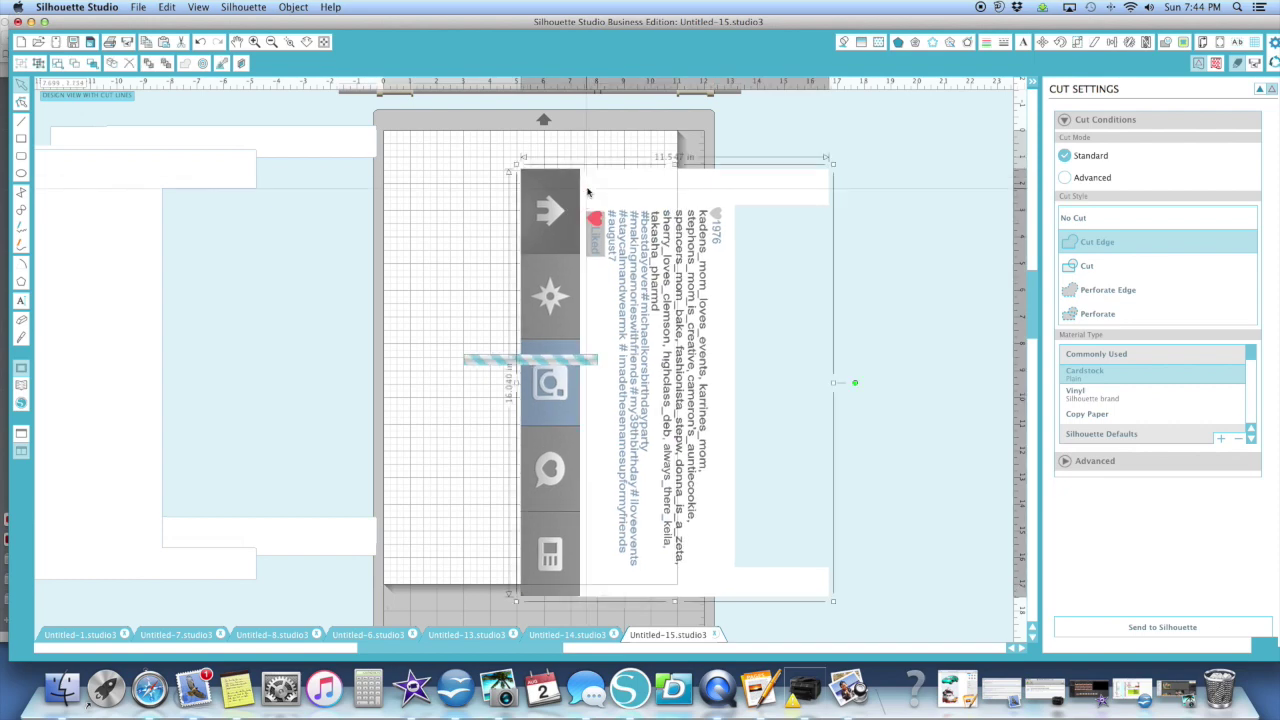
click(39, 66)
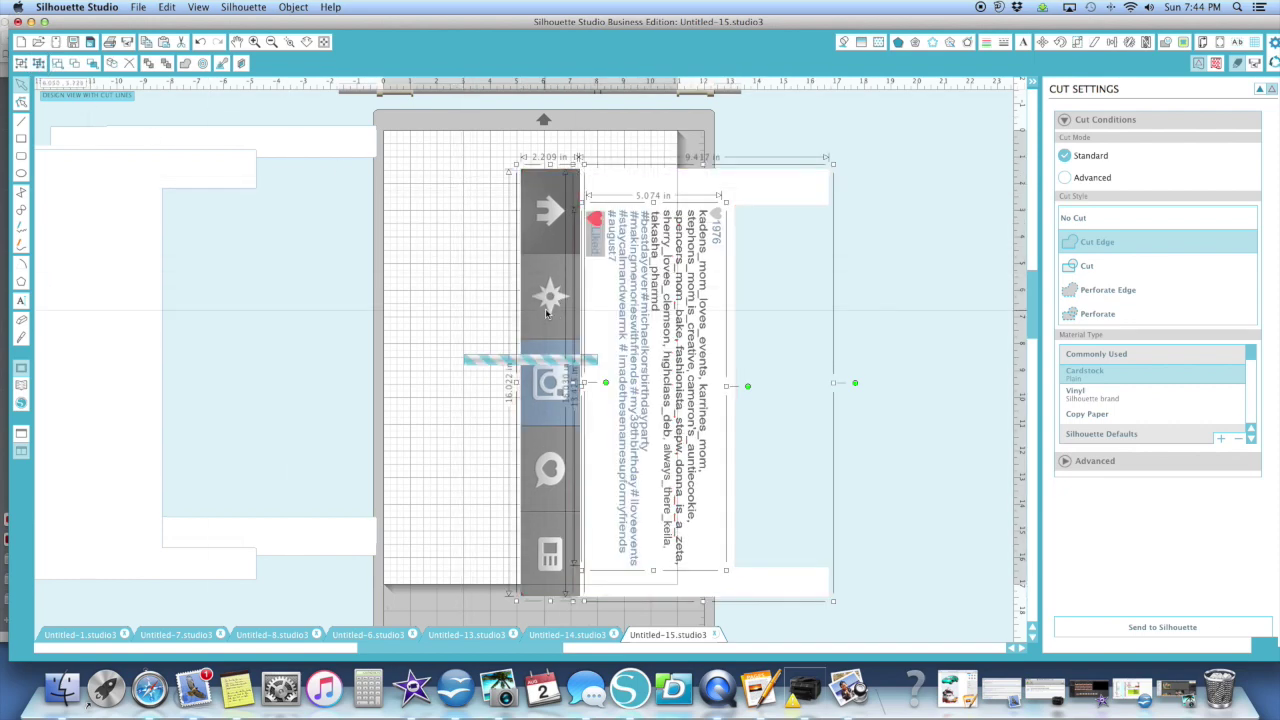
- Move the ungrouped lower-half pieces together across the mat so the icon bar extends past its left edge
key(Right)
key(Right)
key(Right)
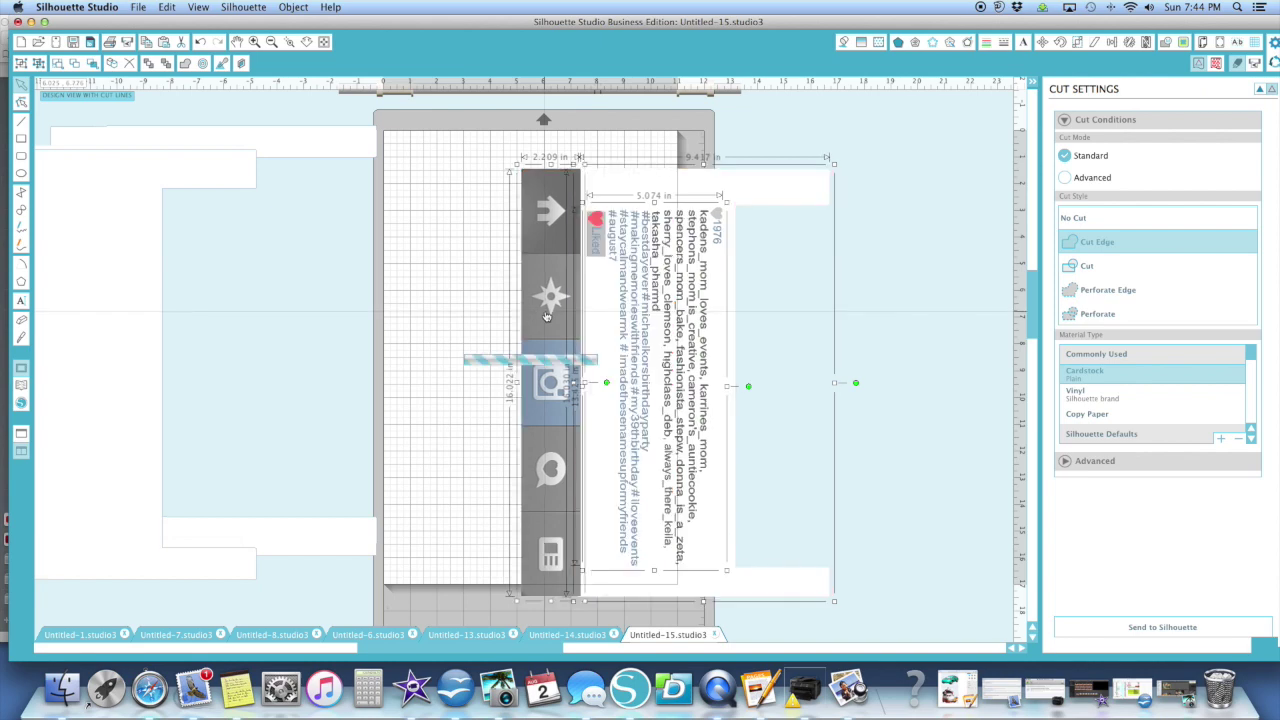
key(Right)
key(Right)
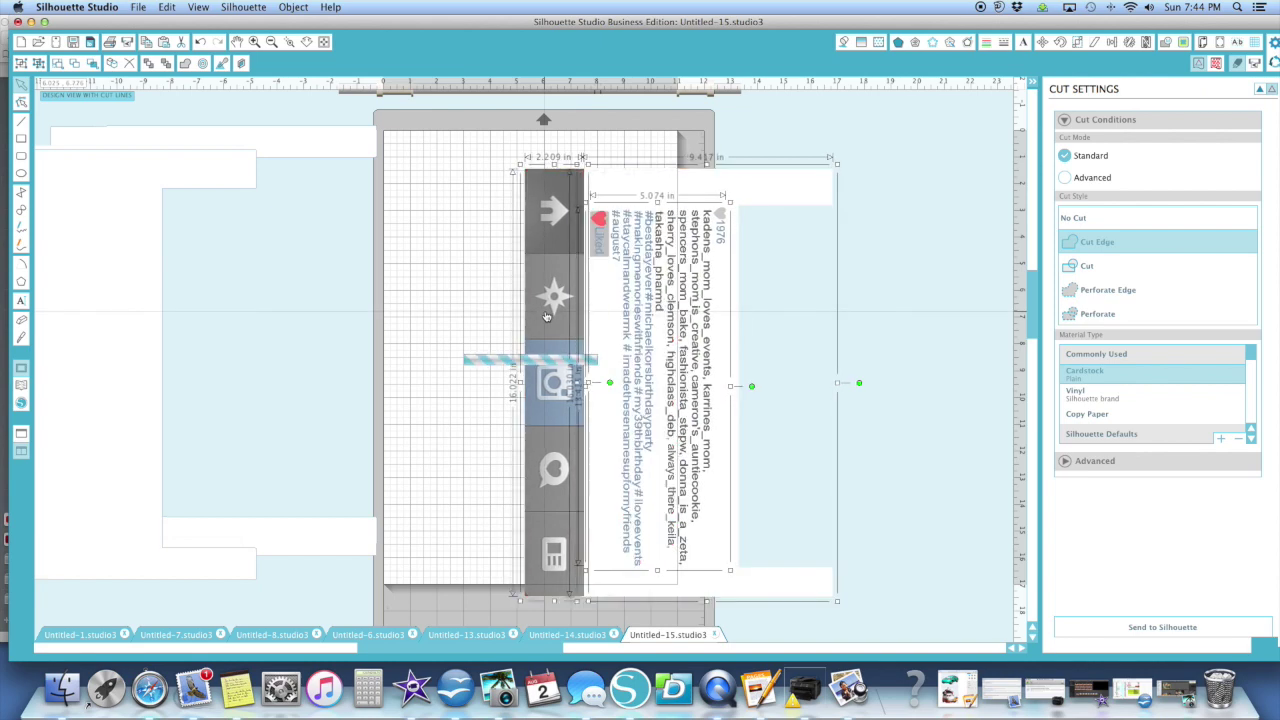
key(Right)
key(Right)
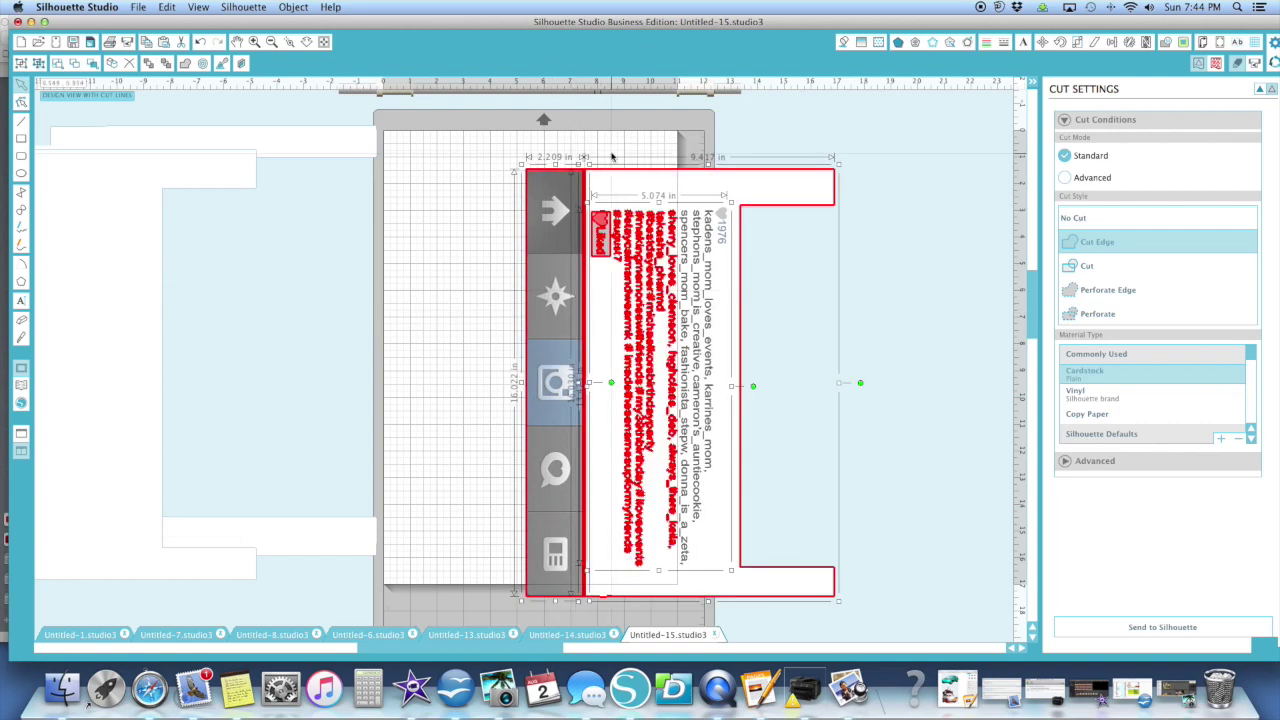
drag(512, 207, 394, 193)
click(856, 285)
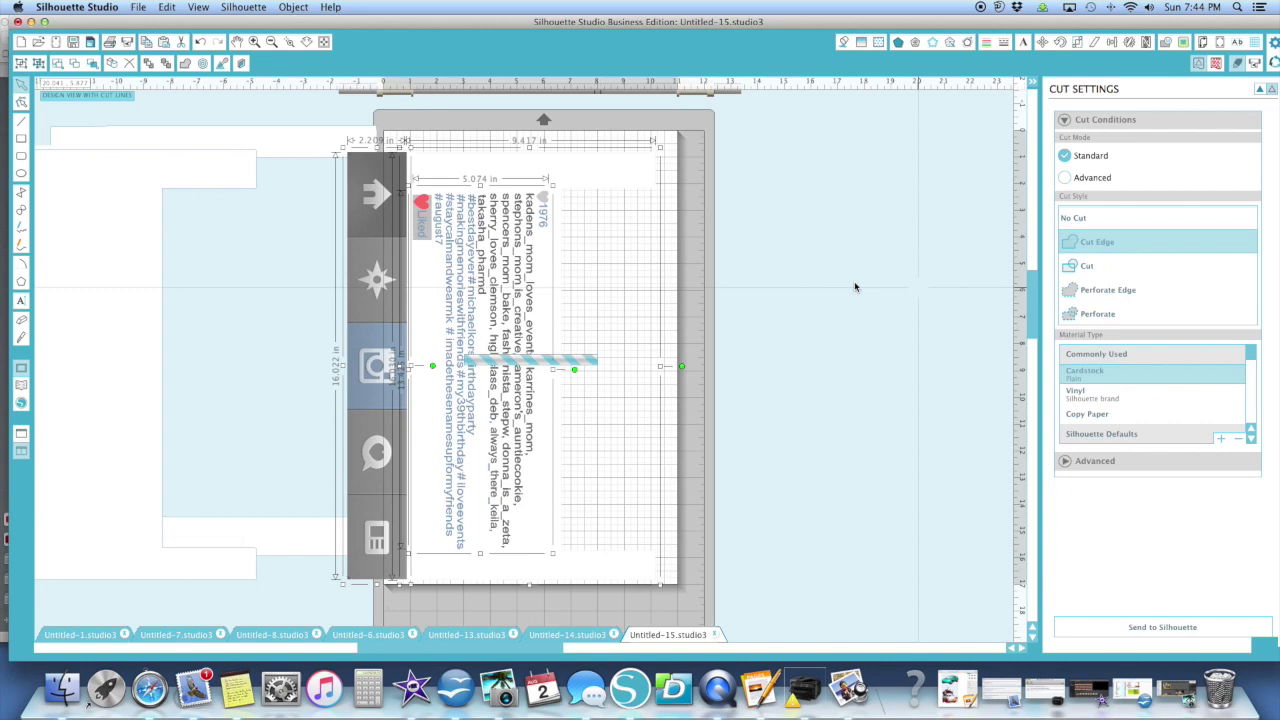
- Shift the icon bar slightly so it overlaps the white frame piece, and group all the pieces of the lower half
click(486, 171)
mouse_move(385, 200)
mouse_down()
mouse_move(373, 200)
mouse_move(387, 201)
mouse_up()
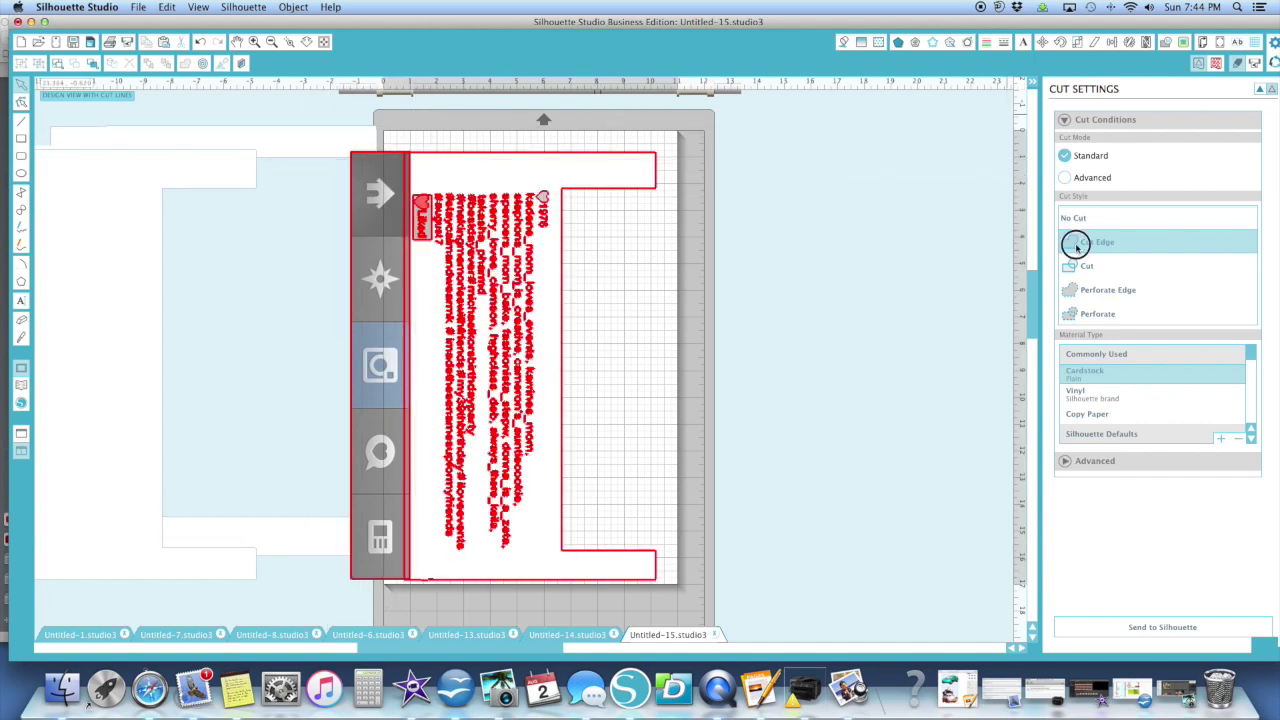
drag(268, 120, 769, 583)
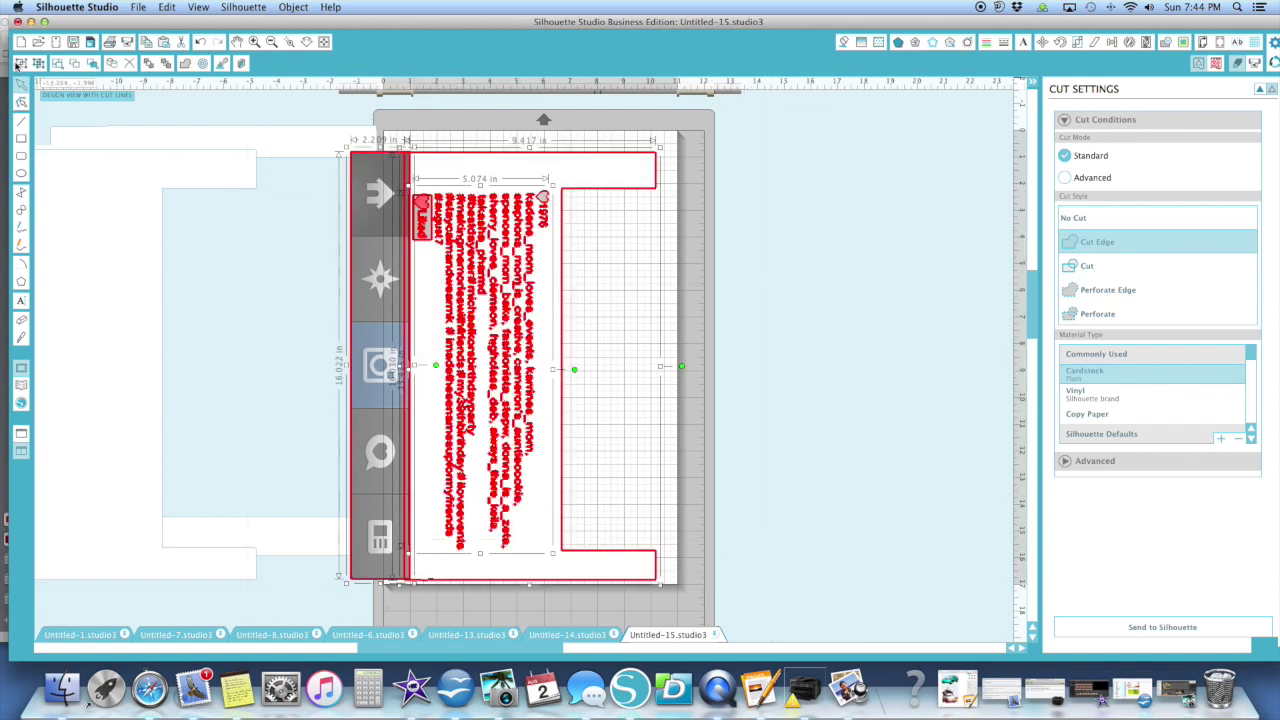
click(19, 63)
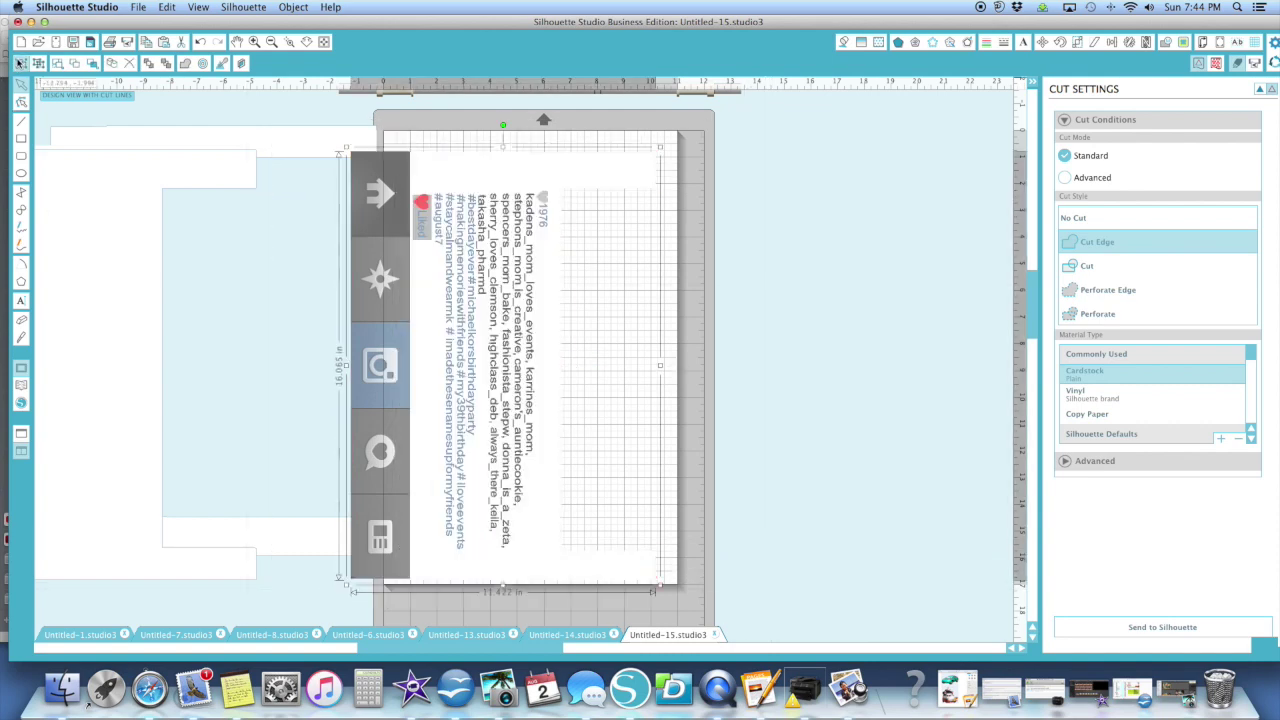
- Switch the grouped lower frame half to No Cut and back to Cut Edge
click(1072, 218)
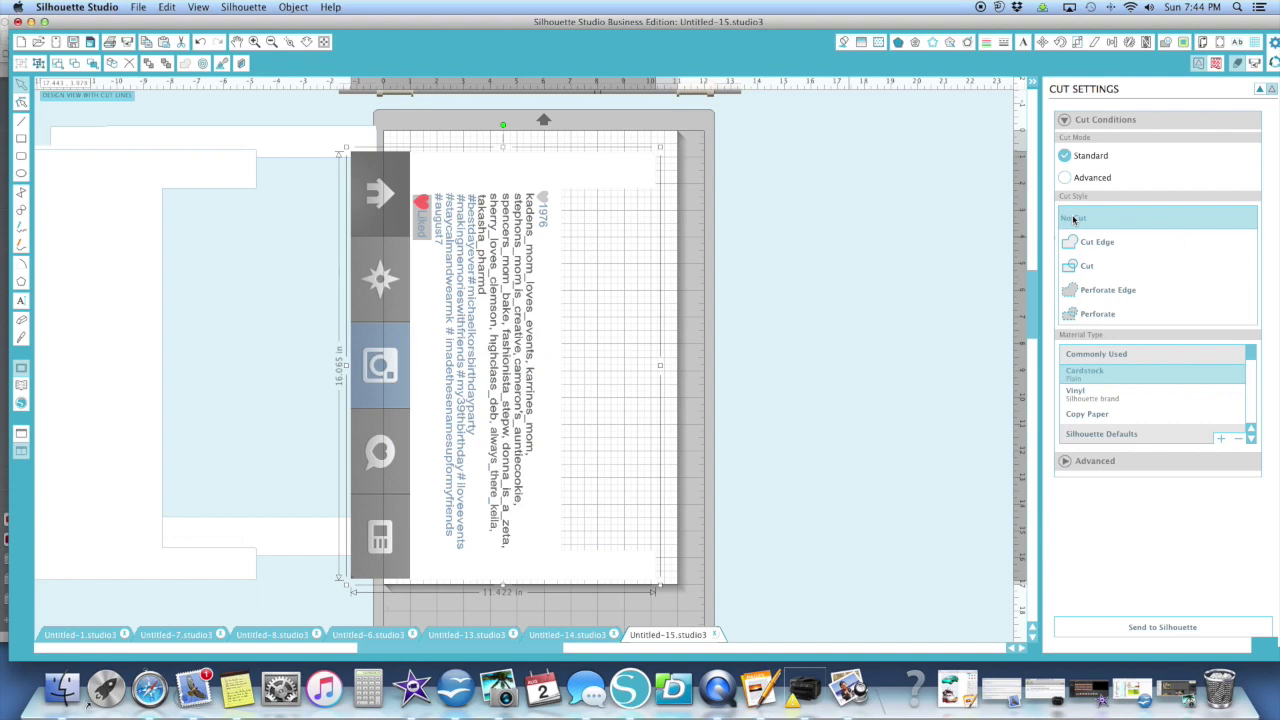
click(1074, 242)
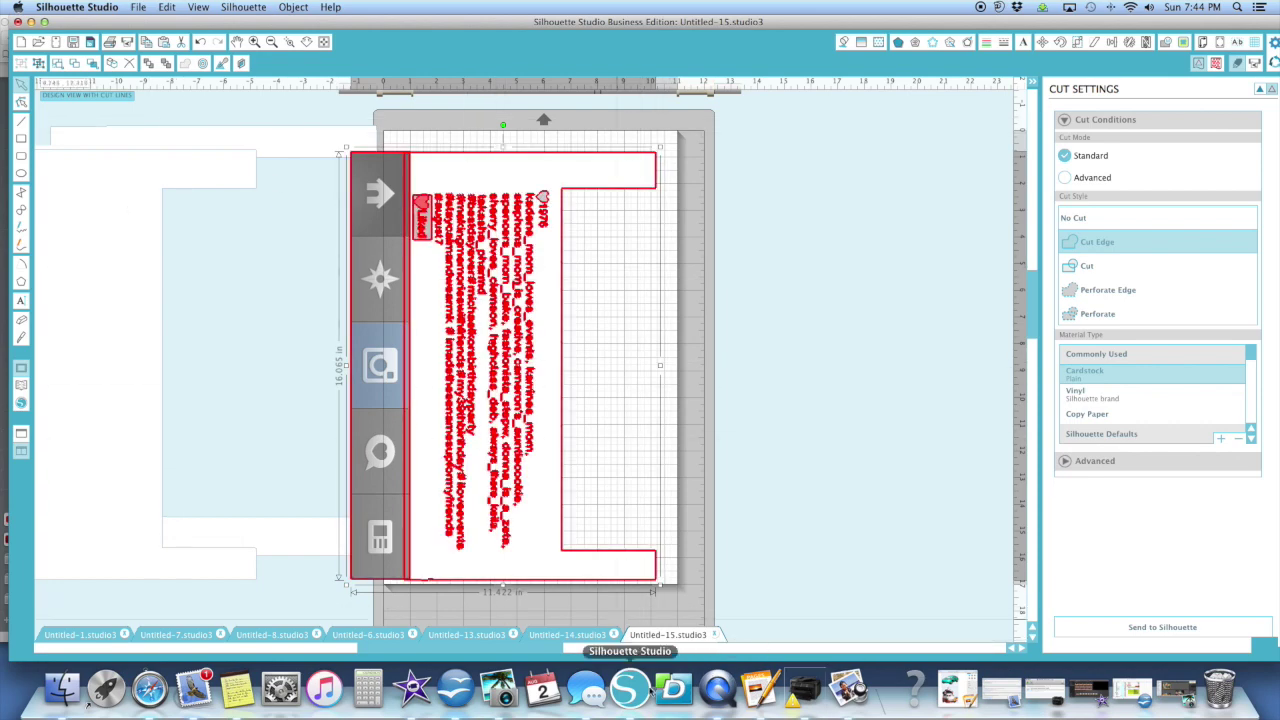
right_click(719, 689)
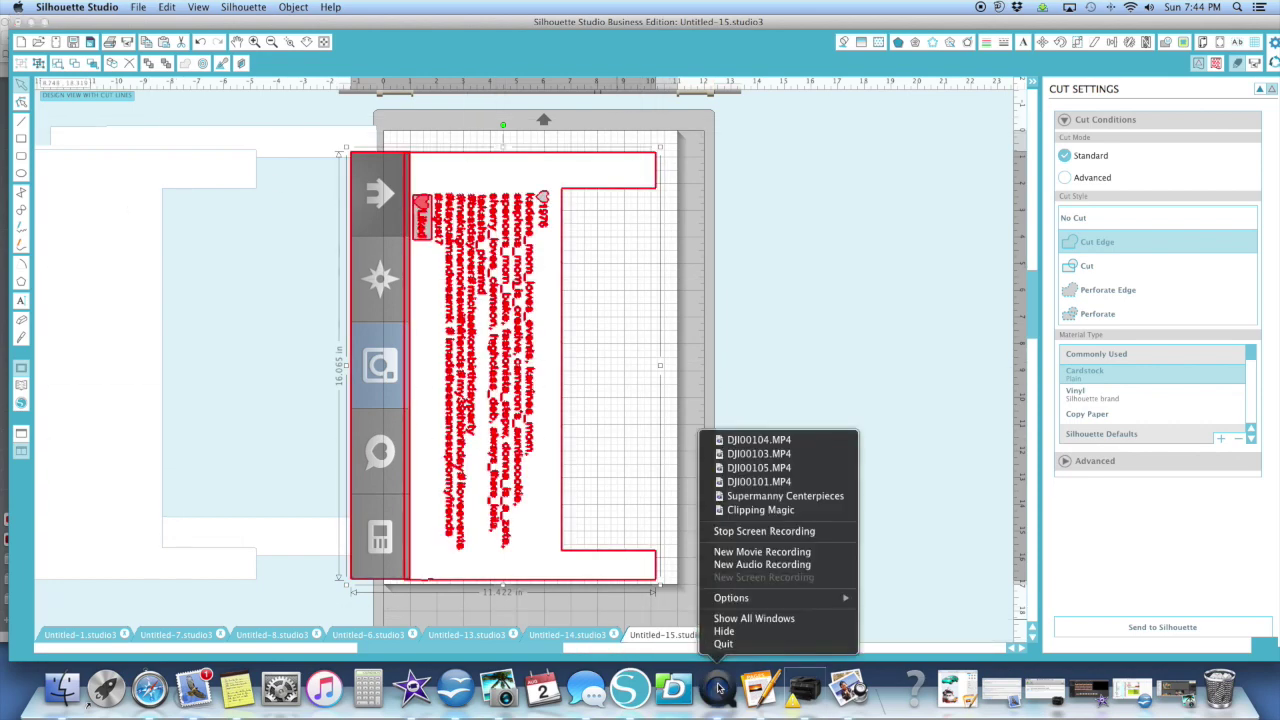